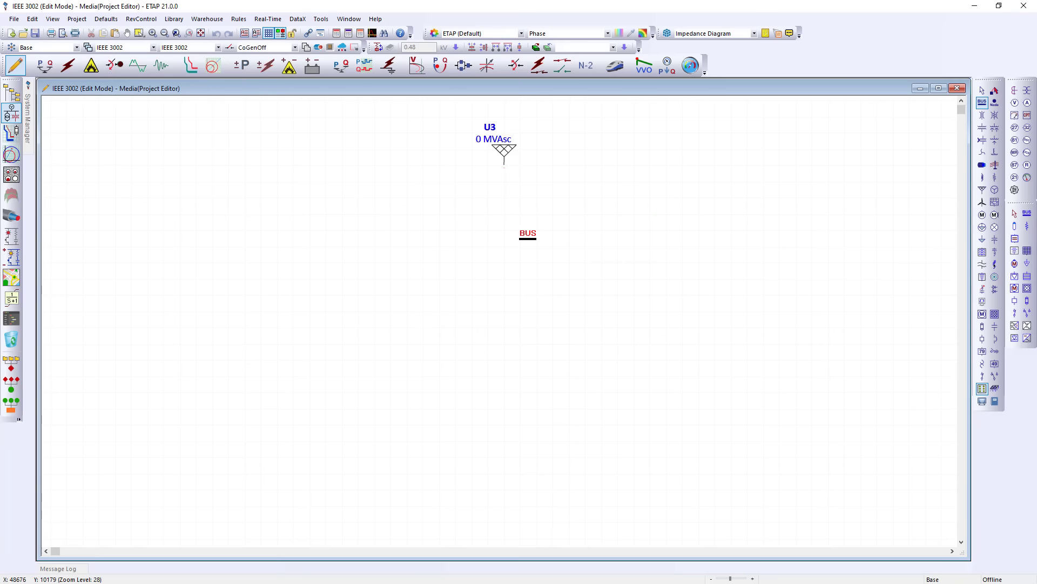
Step: Place a bus below the power grid and connect the grid to it
click(511, 244)
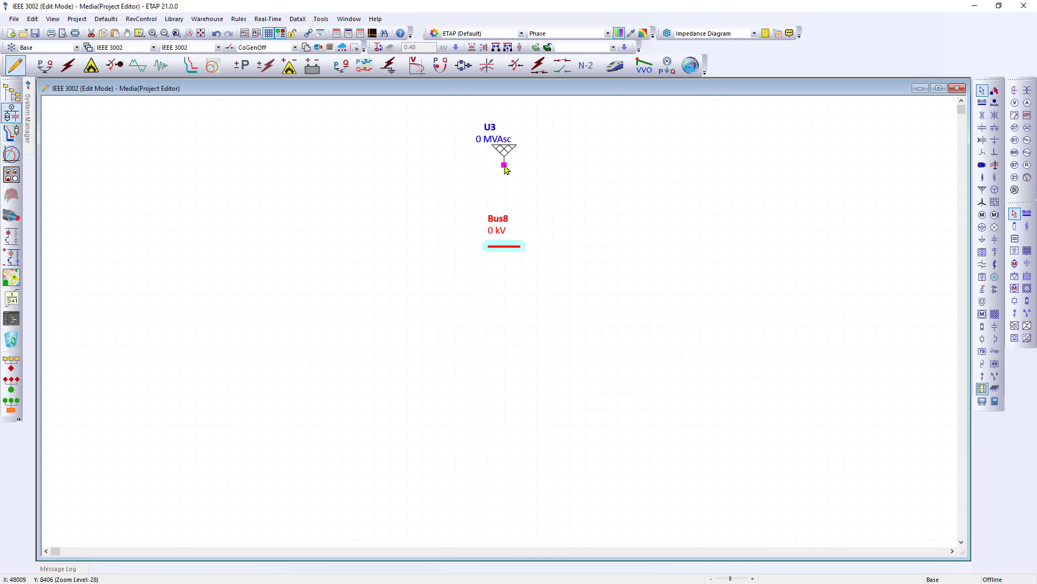
drag(506, 169, 504, 249)
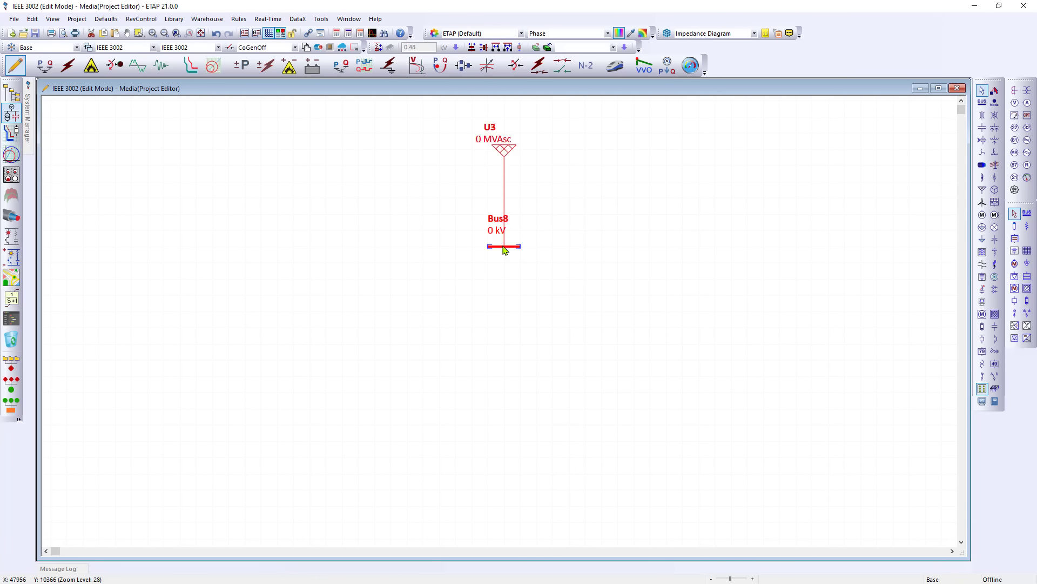
click(544, 261)
click(519, 250)
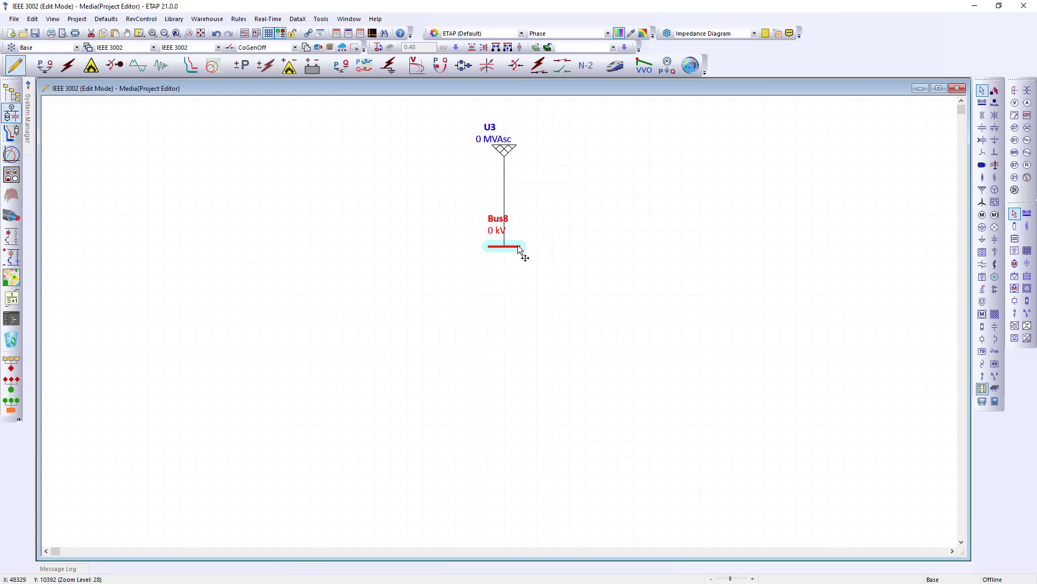
Step: Add a two-winding transformer below the bus and connect a second bus to its lower terminal
click(983, 131)
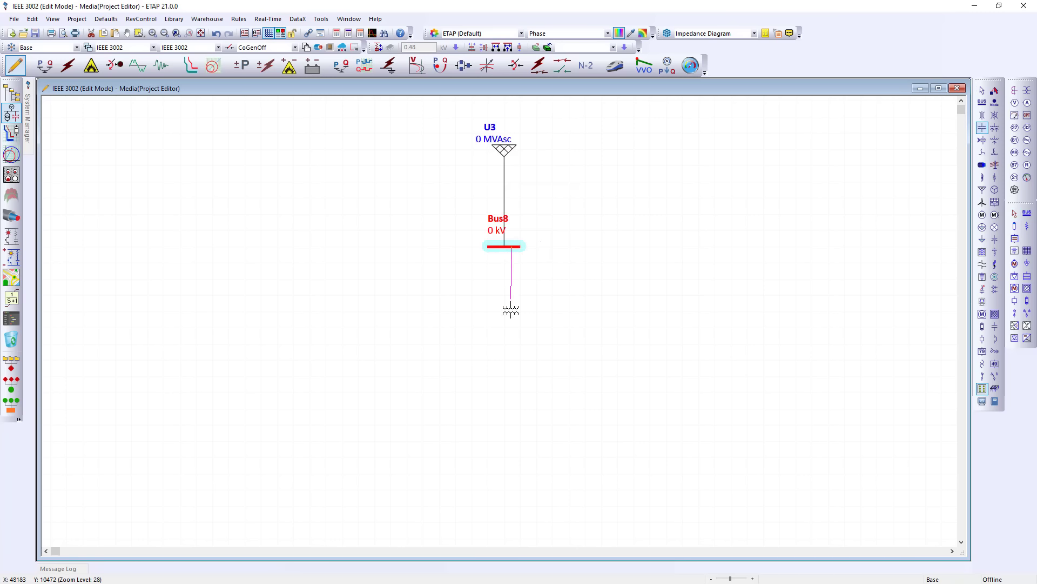
click(511, 323)
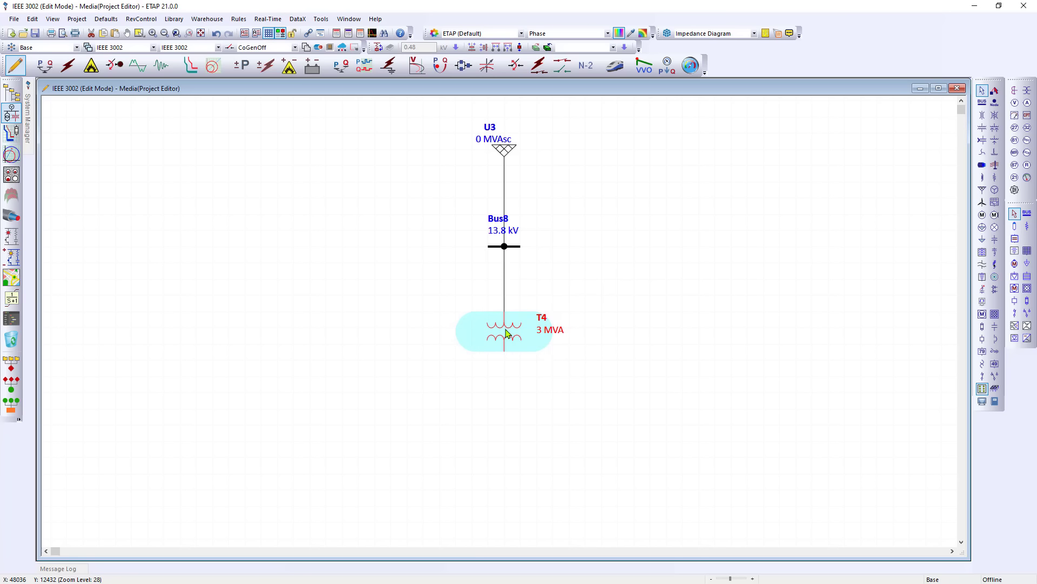
click(622, 309)
click(982, 107)
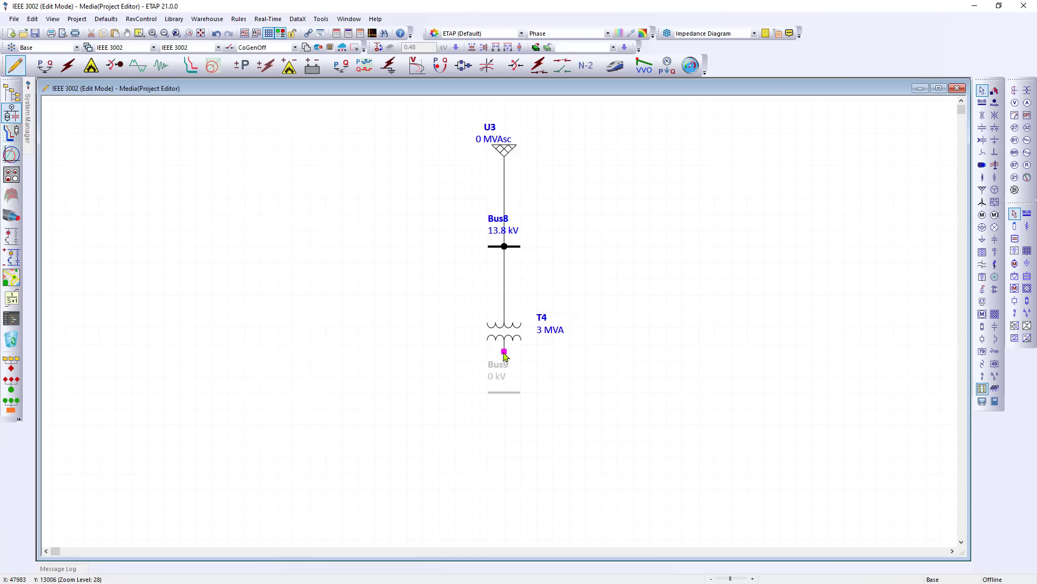
click(506, 367)
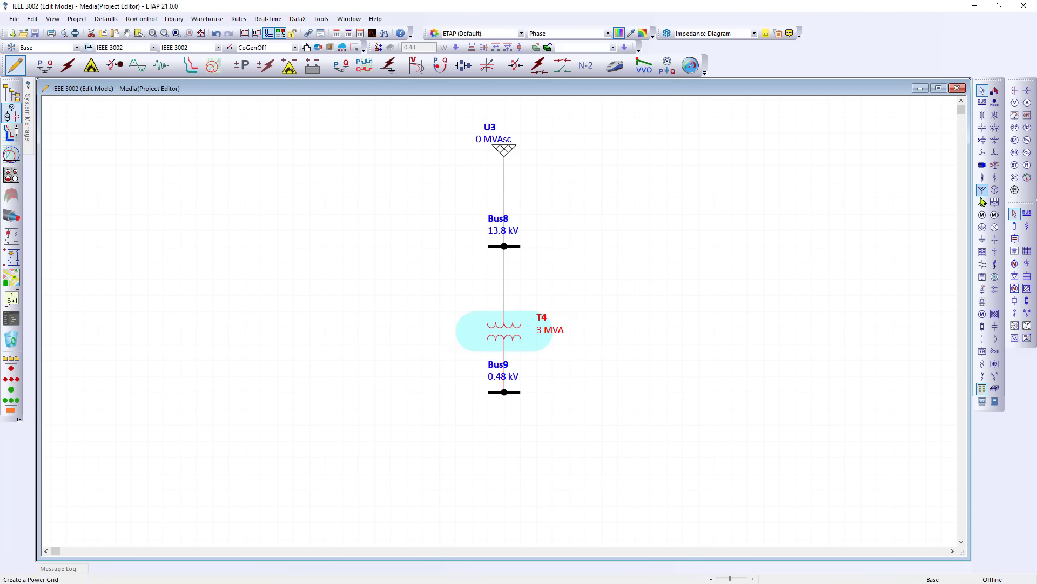
Step: Place an induction motor below the lower bus, connect it to that bus and move it farther down
click(983, 214)
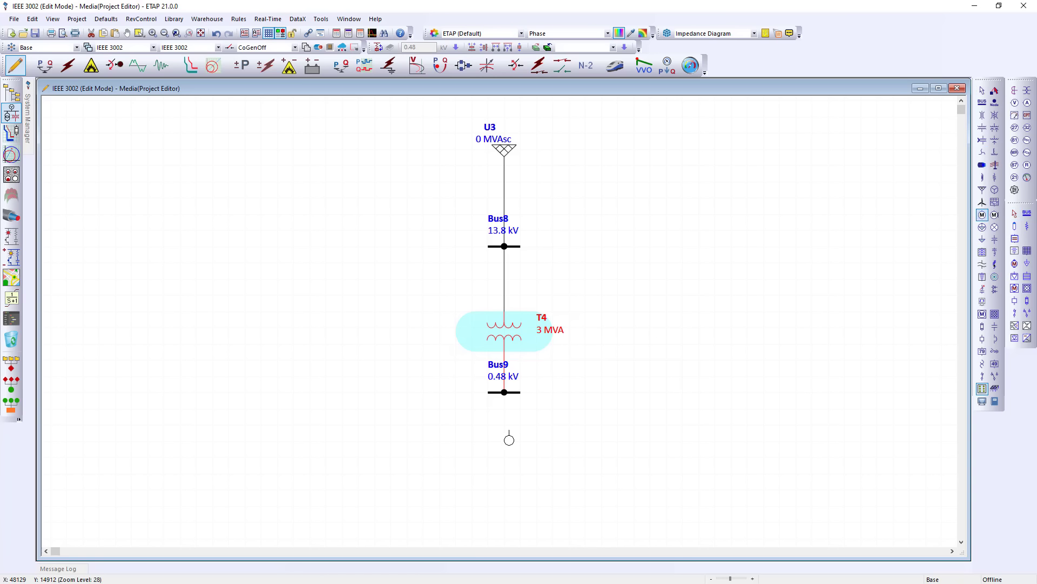
click(504, 435)
drag(505, 432, 504, 393)
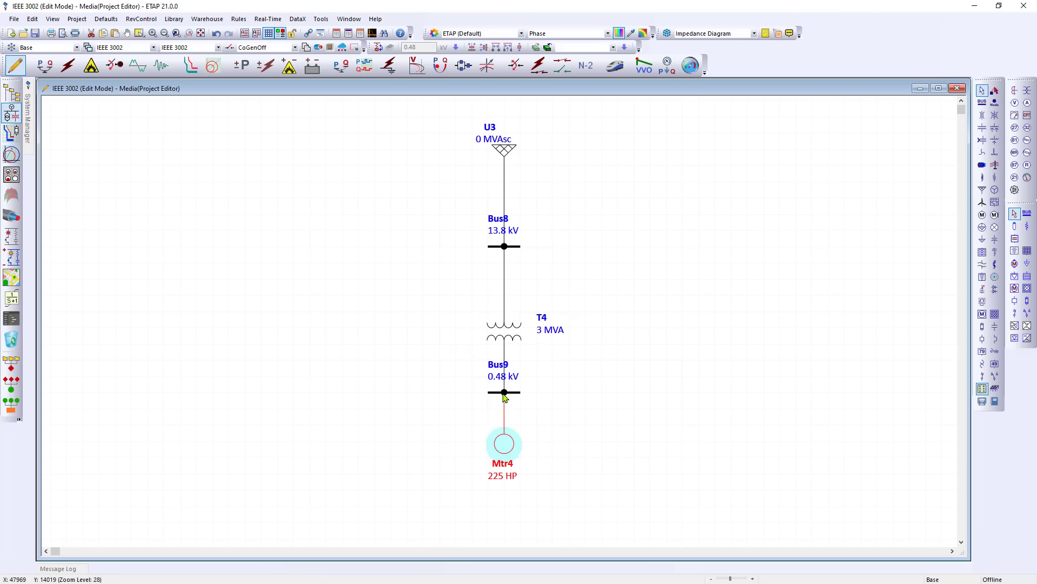
drag(503, 449, 505, 475)
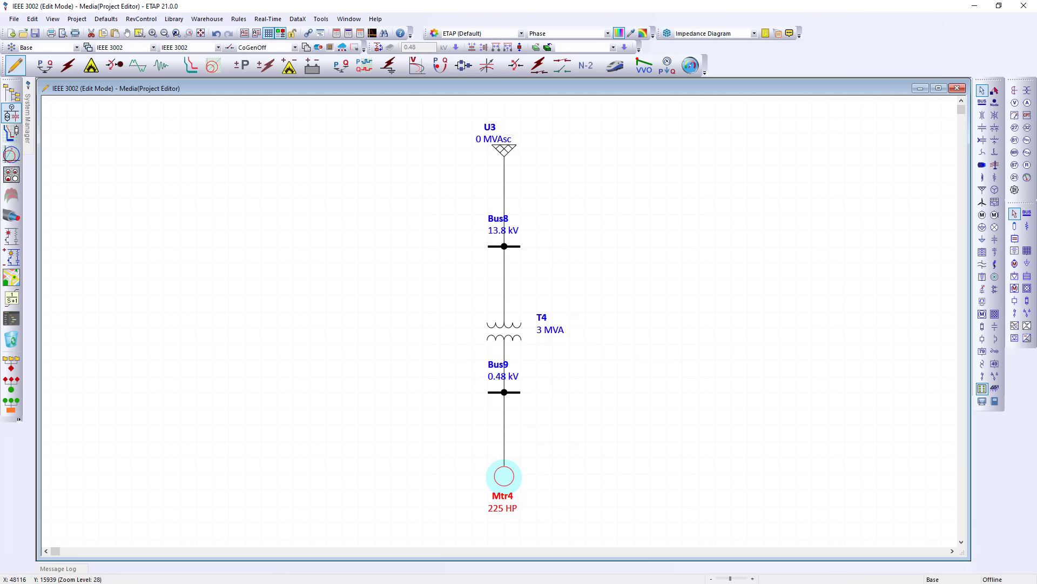
Step: Insert a low-voltage circuit breaker in the connection between the lower bus and the motor
click(505, 437)
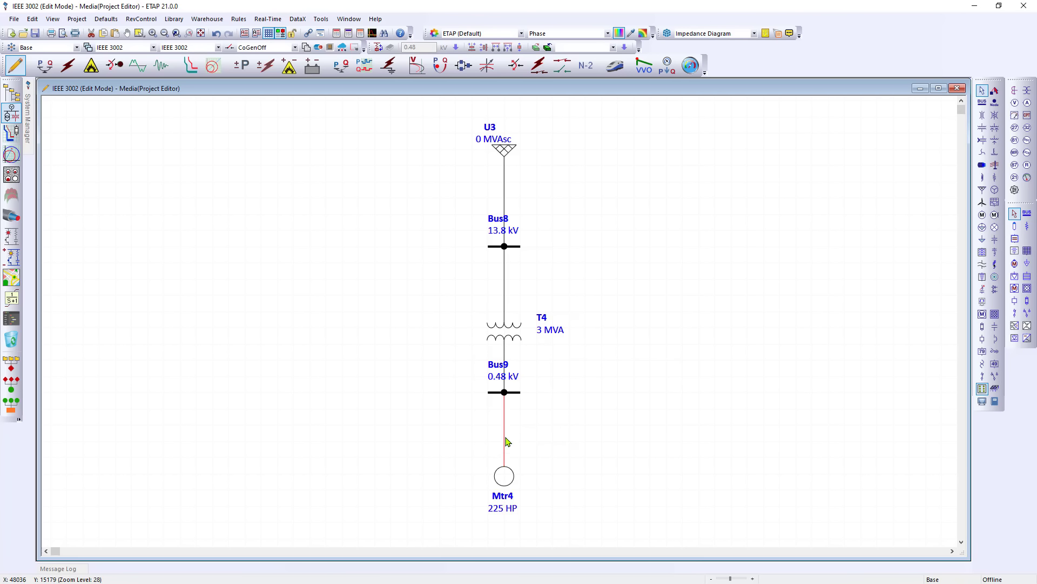
click(995, 339)
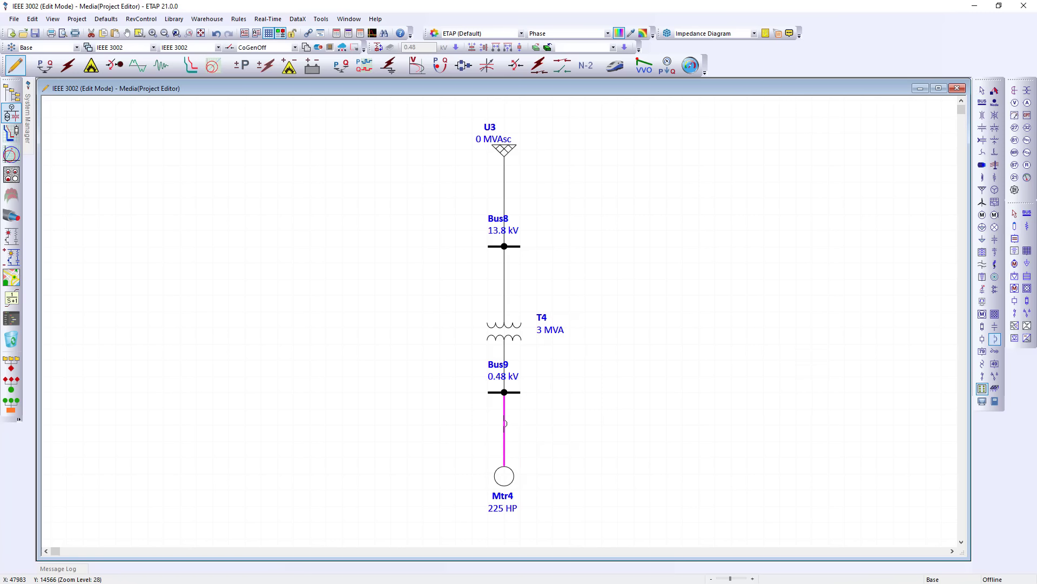
click(505, 423)
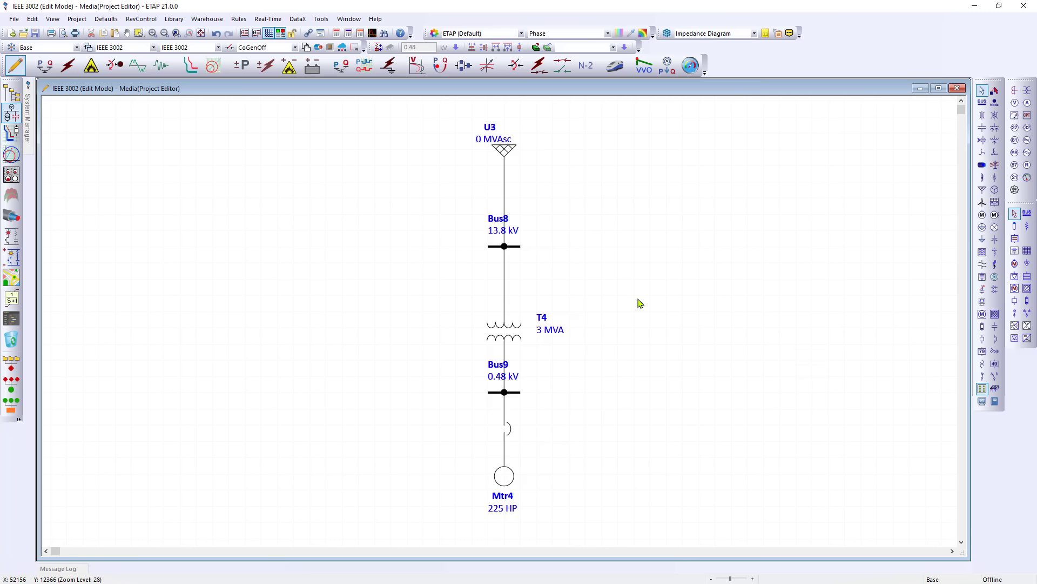
Step: Delete the entire one-line diagram
drag(590, 310, 600, 494)
key(Delete)
Step: Enable one-line Auto Build and set its voltage level to 12.47 kV
click(379, 49)
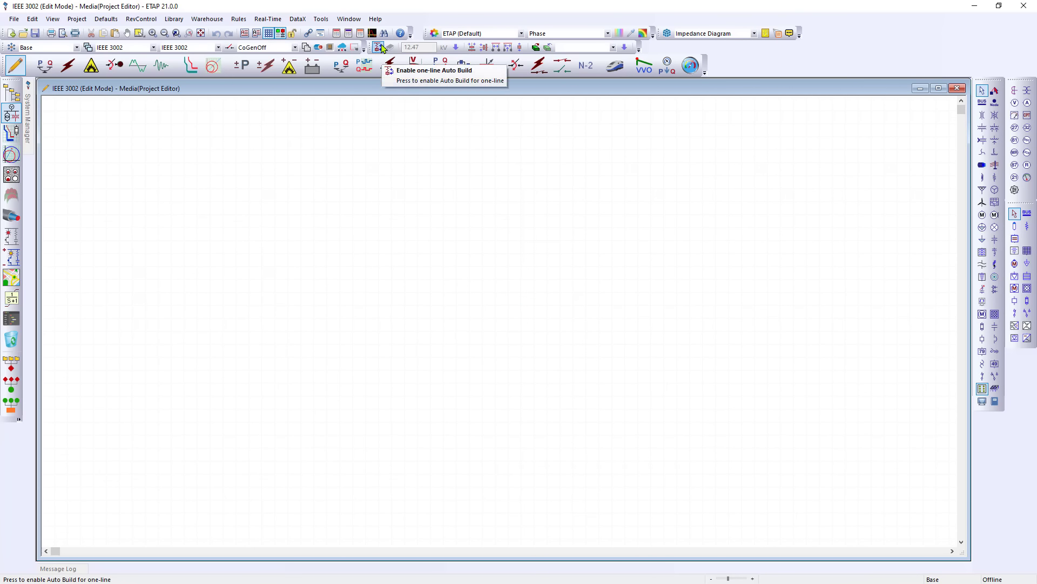
click(379, 49)
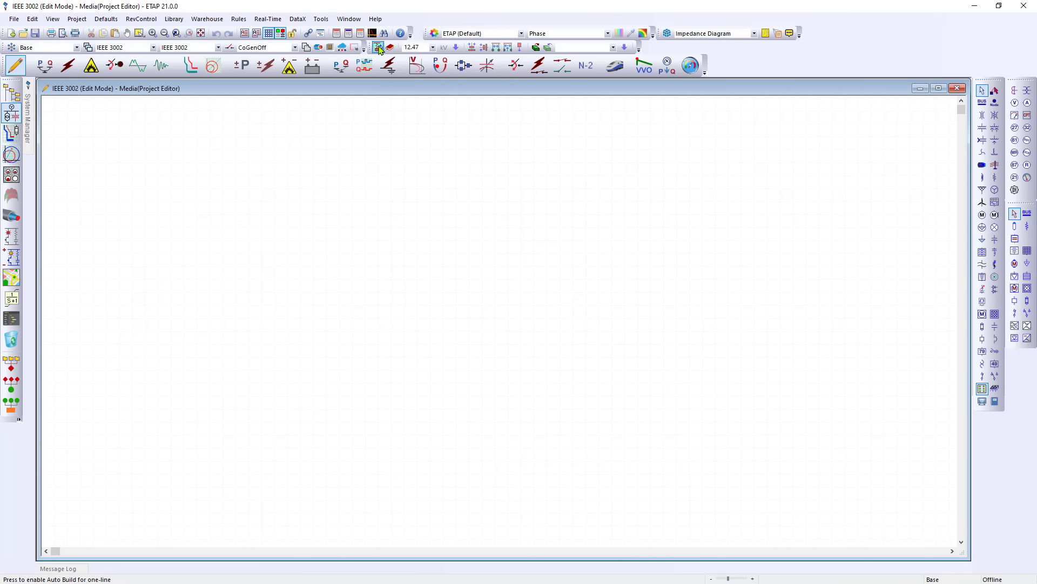
click(432, 48)
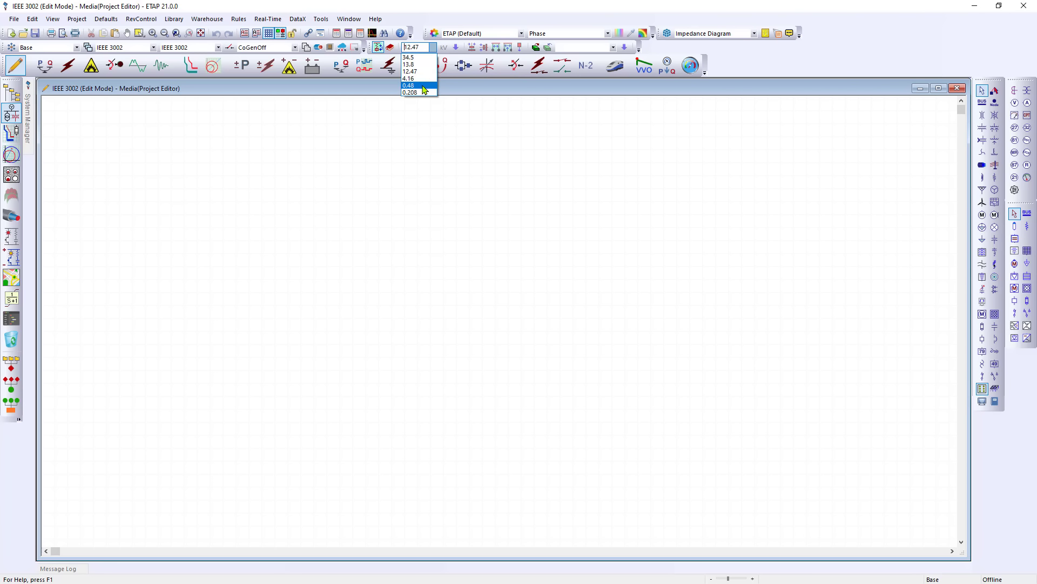
click(417, 71)
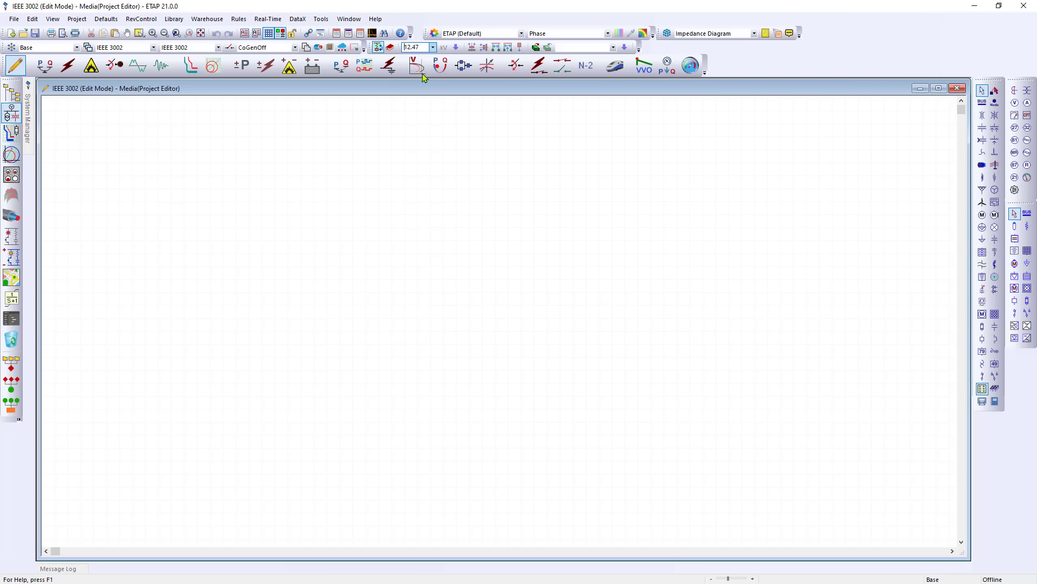
Step: Place a power grid in the upper part of the diagram and auto-build a 12.47 kV bus beneath it
click(982, 190)
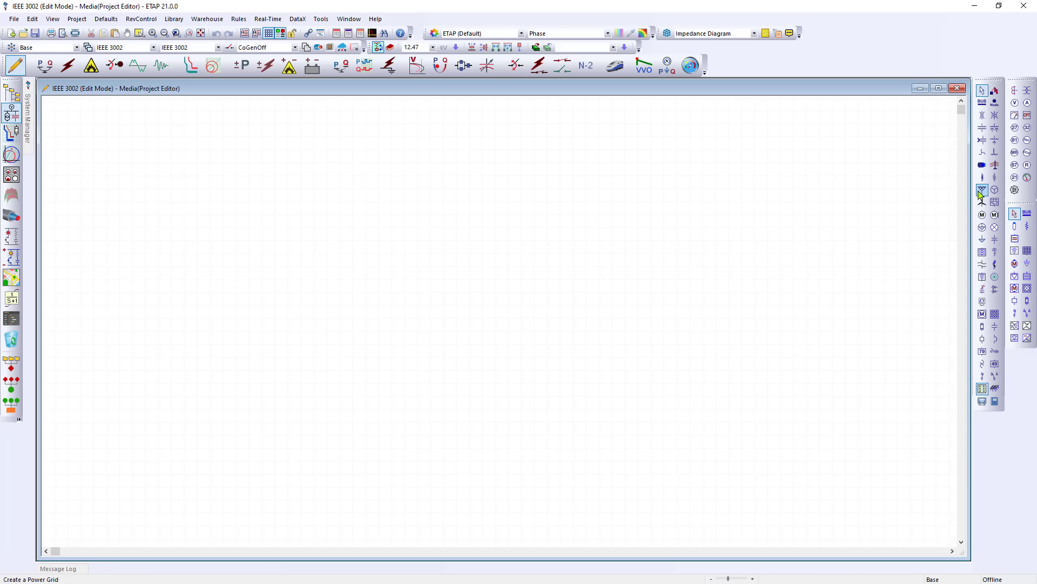
click(462, 157)
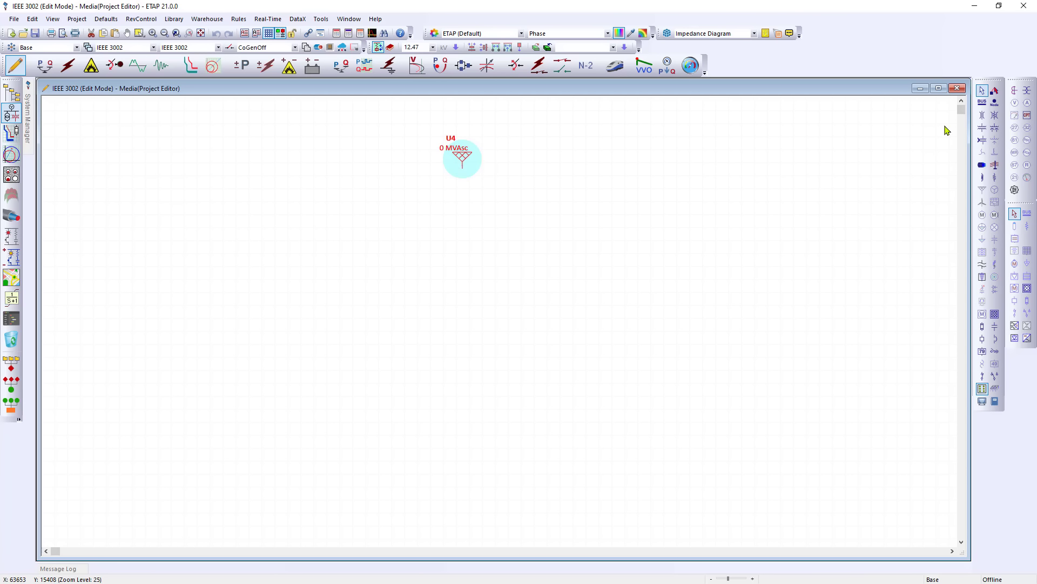
click(981, 102)
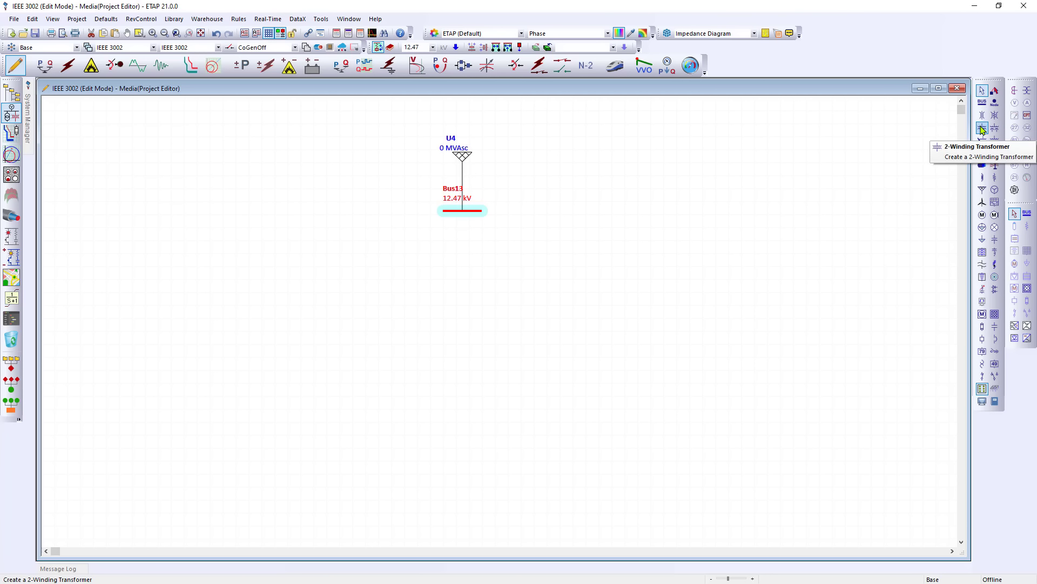
Step: Auto-build a two-winding transformer below the 12.47 kV bus, followed by a 0.48 kV bus with three lumped loads
click(982, 129)
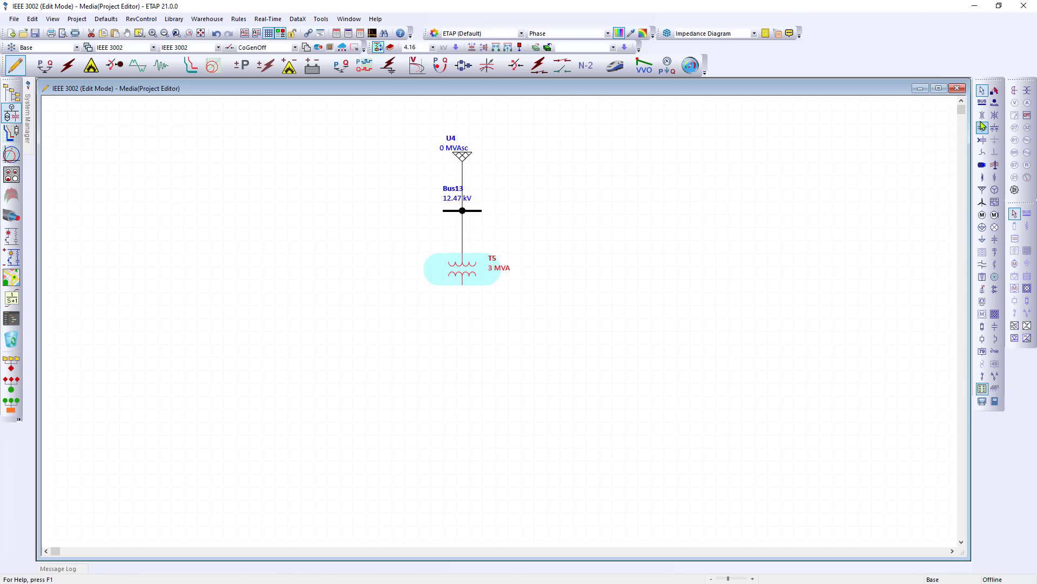
click(981, 103)
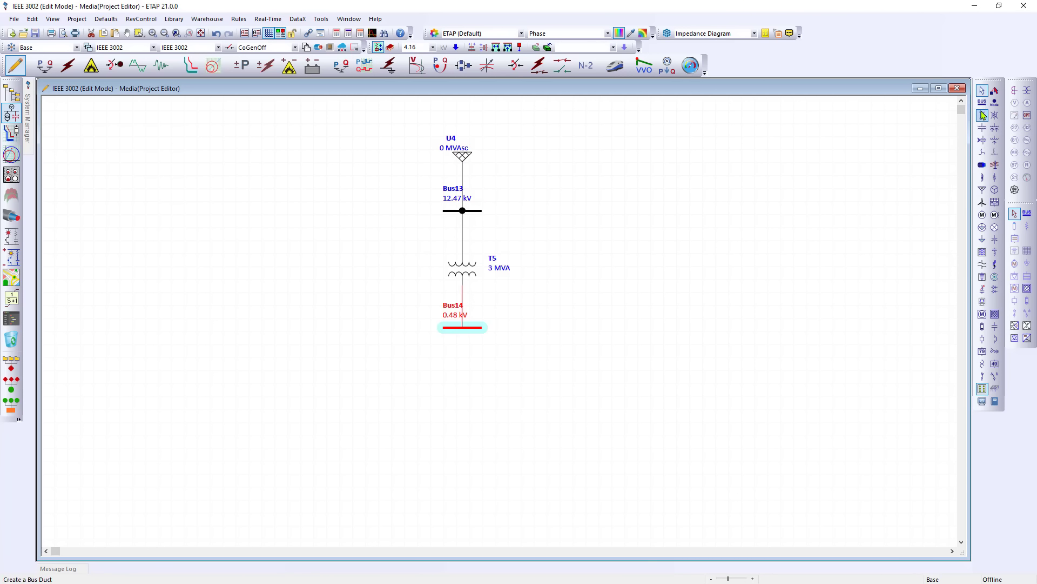
click(983, 227)
click(983, 228)
click(982, 228)
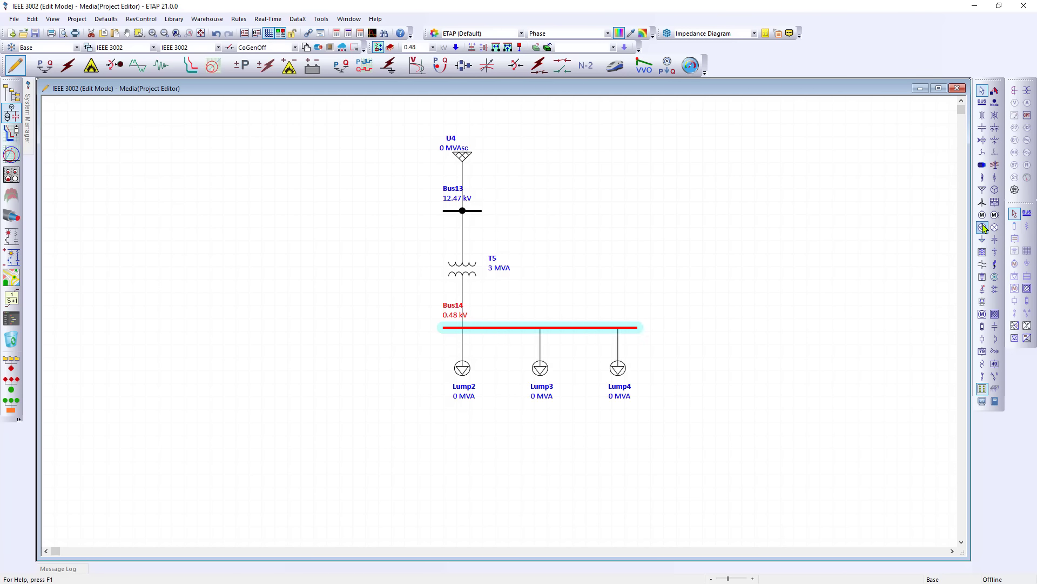
Step: Align the elements downstream of the transformer using the rulebook spacing
click(469, 273)
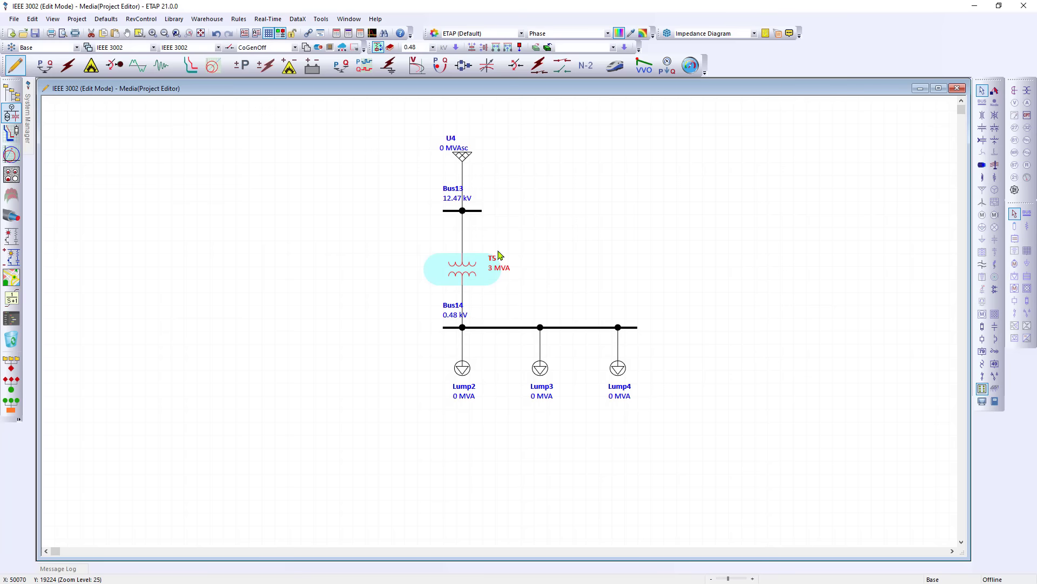
click(517, 48)
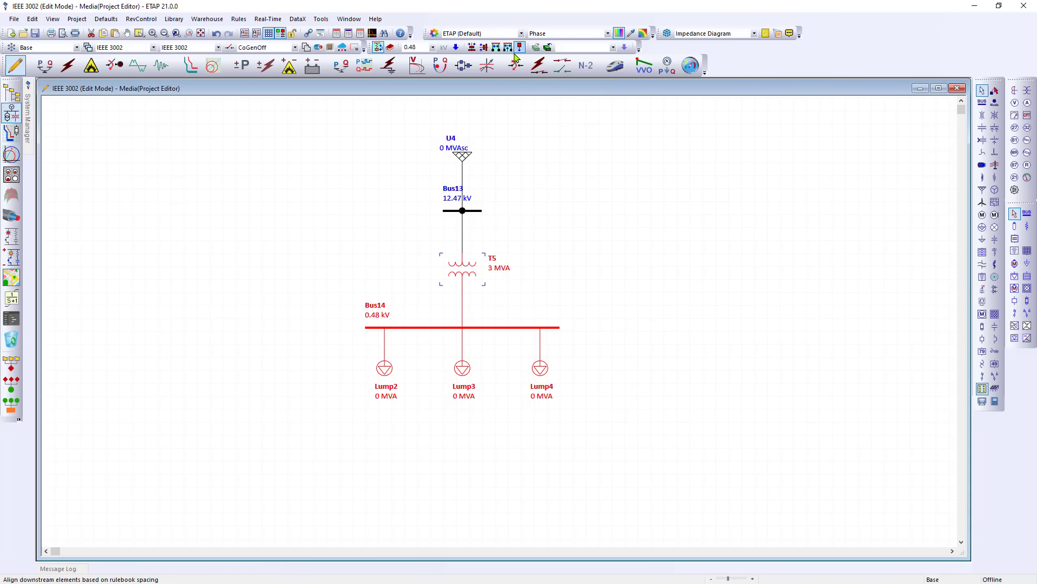
click(524, 181)
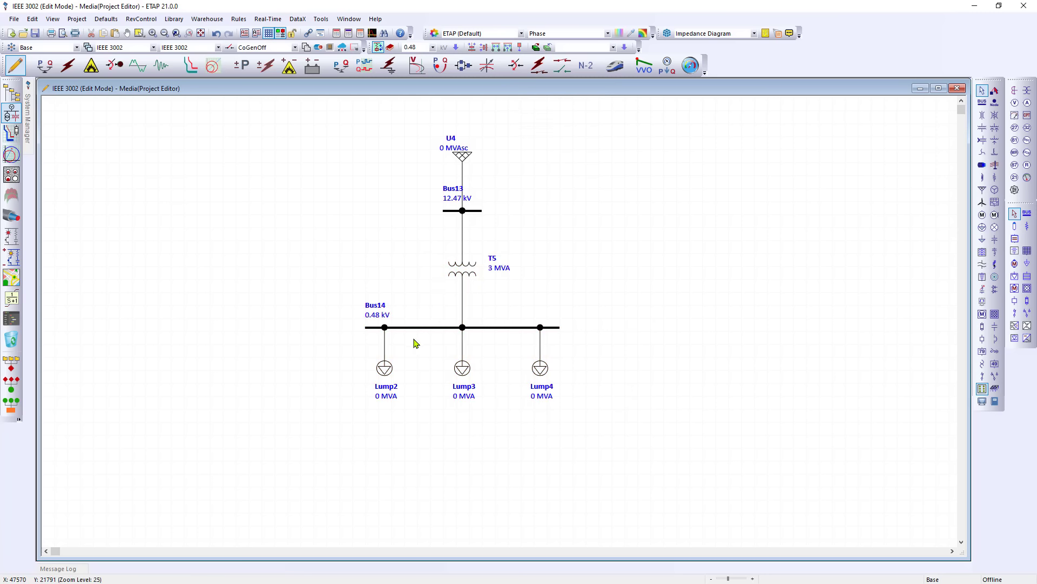
Step: Insert low-voltage circuit breakers ahead of all three lumped loads at once
drag(567, 403, 576, 407)
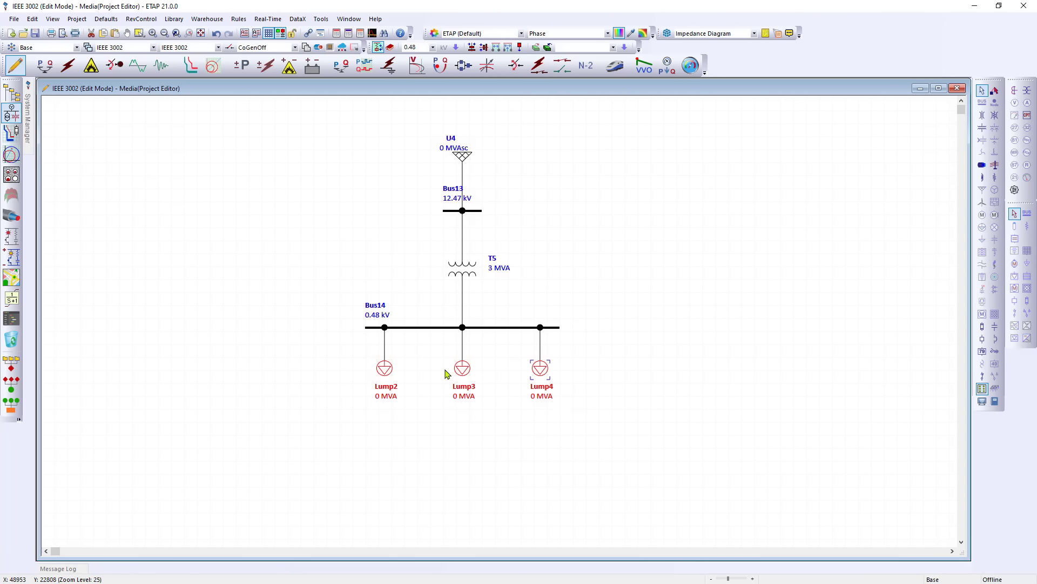
click(994, 341)
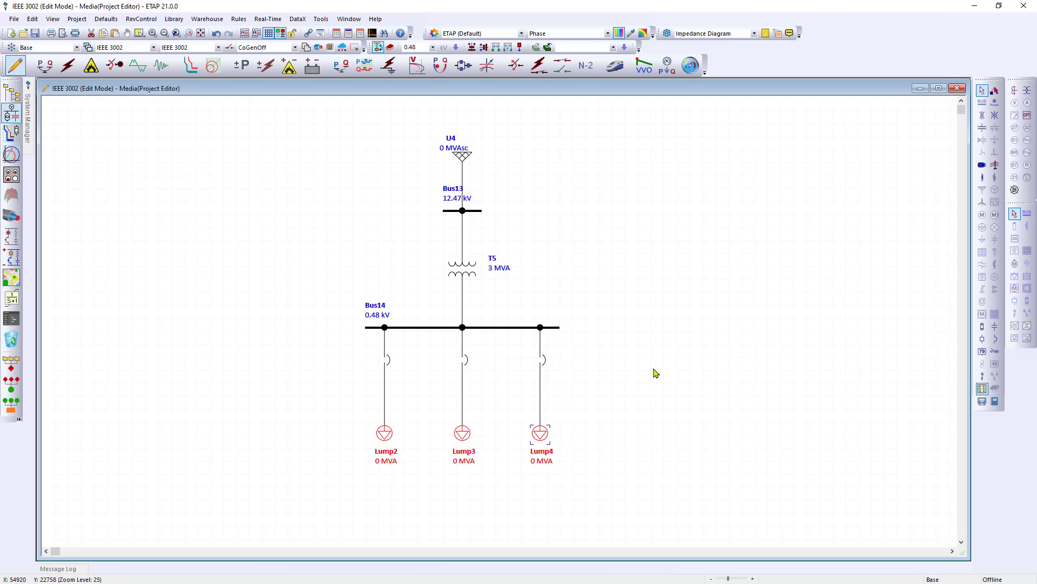
Step: Extend the 0.48 kV bus to the right and auto-build a cable feeding a two-winding transformer from it
click(558, 328)
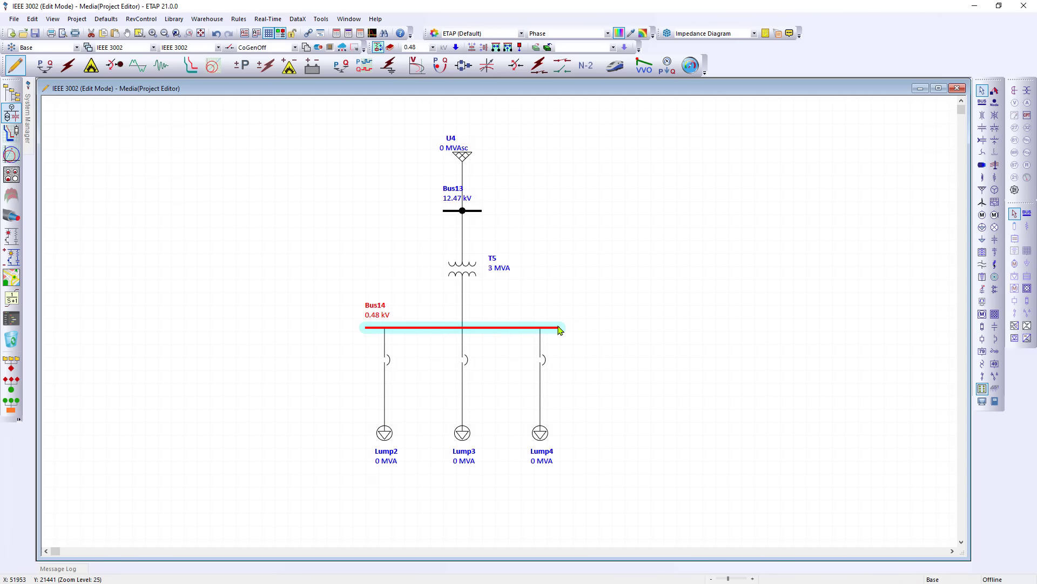
drag(559, 328, 653, 328)
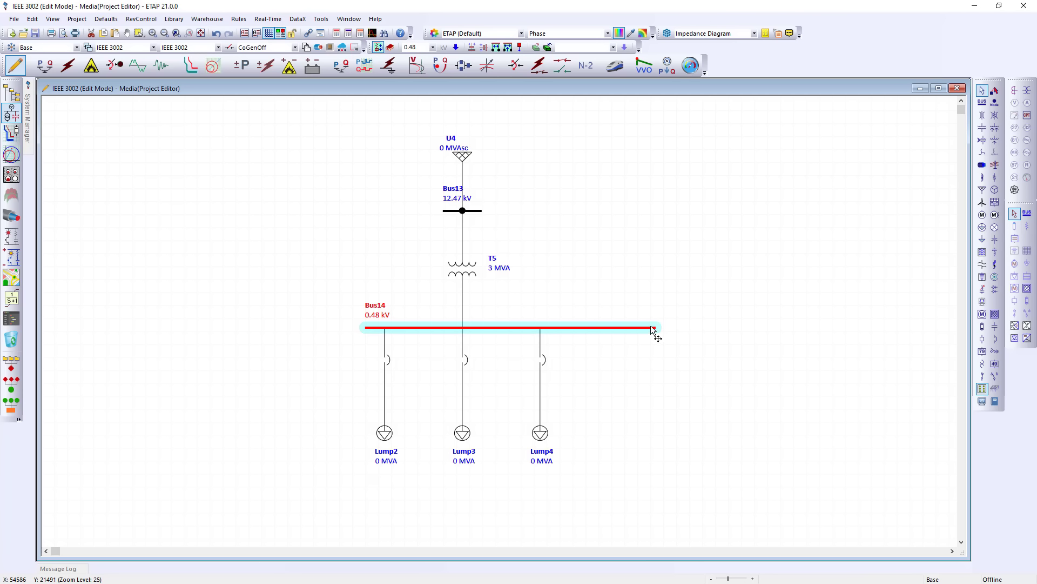
click(981, 166)
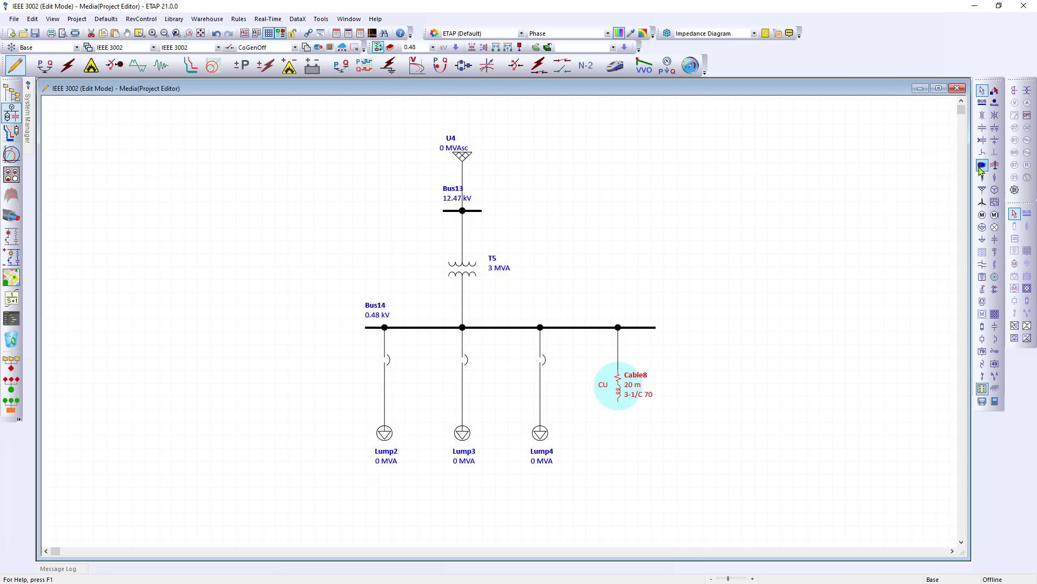
click(981, 130)
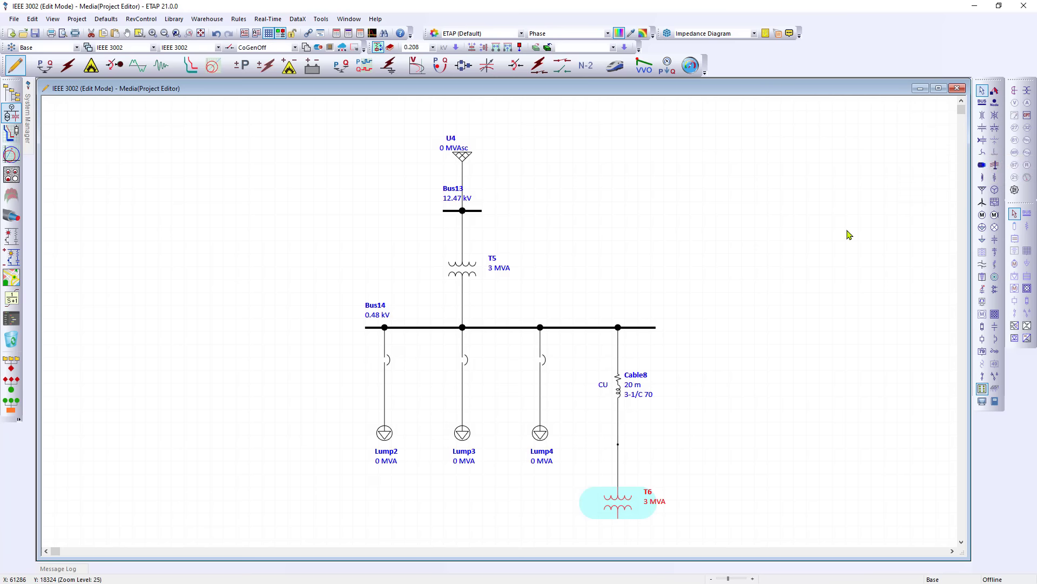
Step: Insert a current transformer between the 12.47 kV bus and the transformer, and attach a relay to it
click(463, 239)
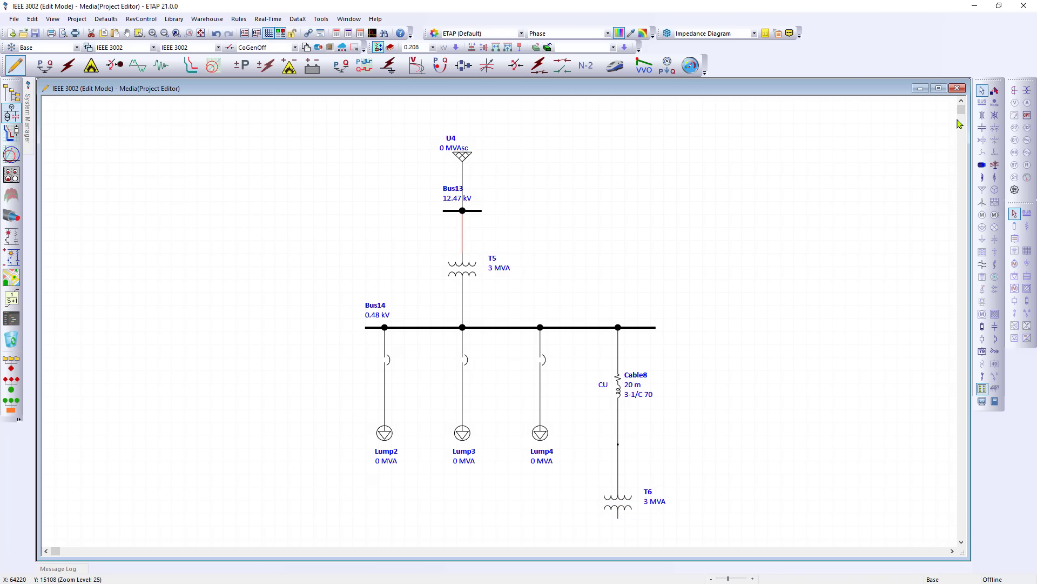
click(1014, 95)
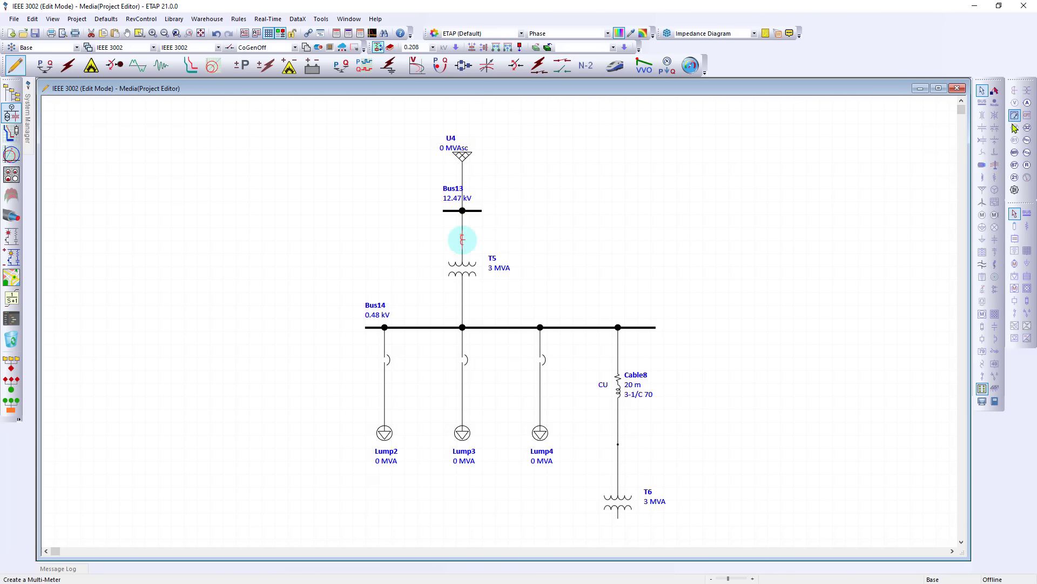
click(1026, 166)
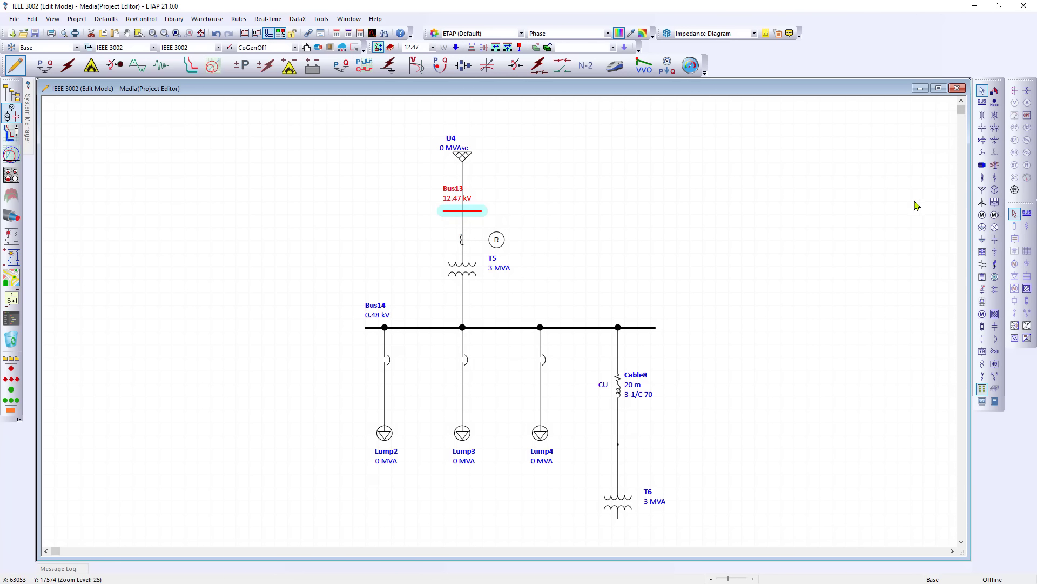
Step: Move the Lump2 name and rating labels to sit directly beneath its load symbol
click(611, 249)
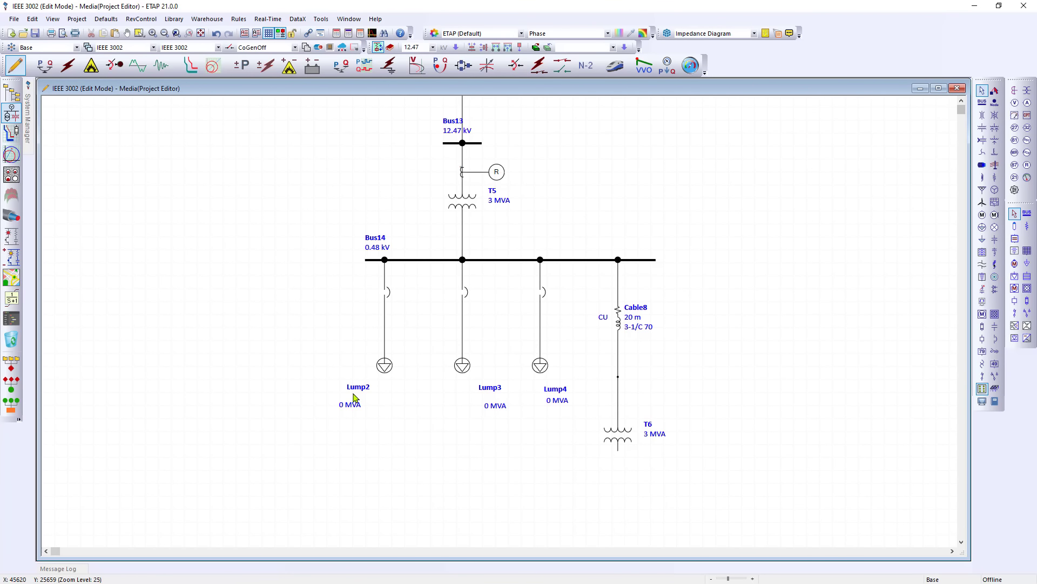
drag(356, 389, 387, 394)
right_click(387, 395)
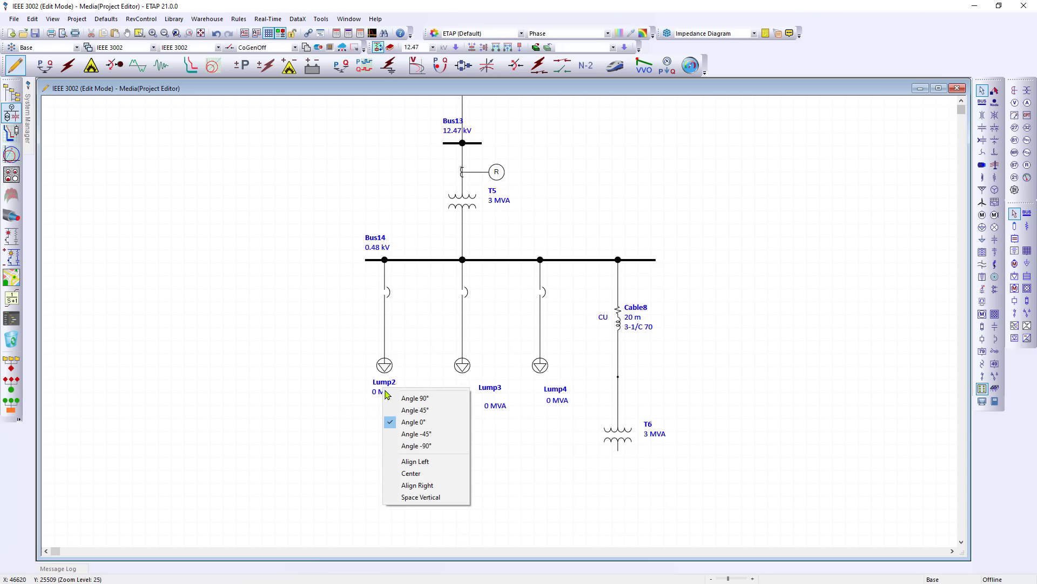
click(447, 479)
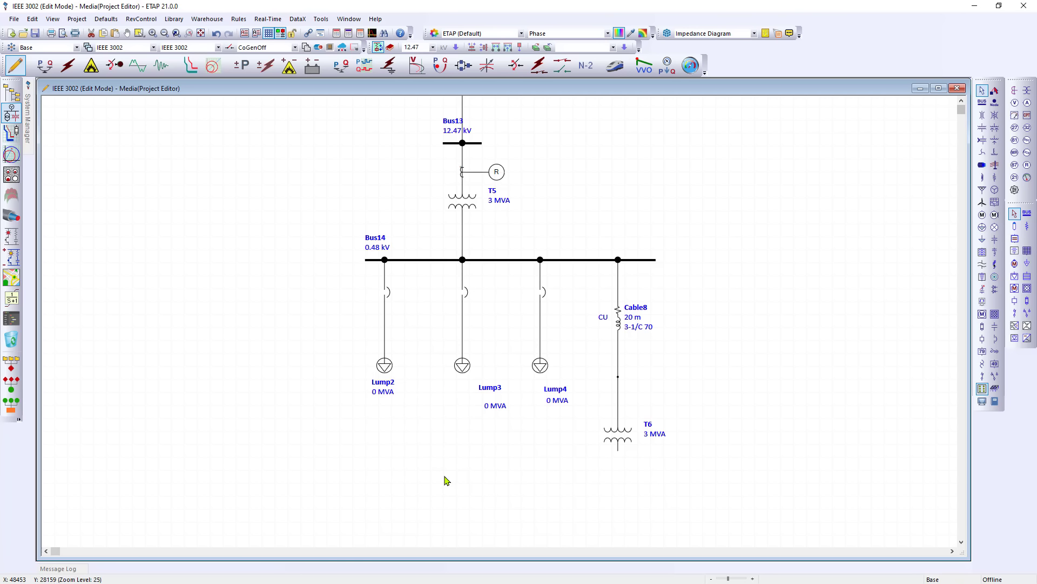
Step: Save Lump2's info annotation position as the default for lumped loads
click(385, 365)
right_click(387, 366)
mouse_move(506, 318)
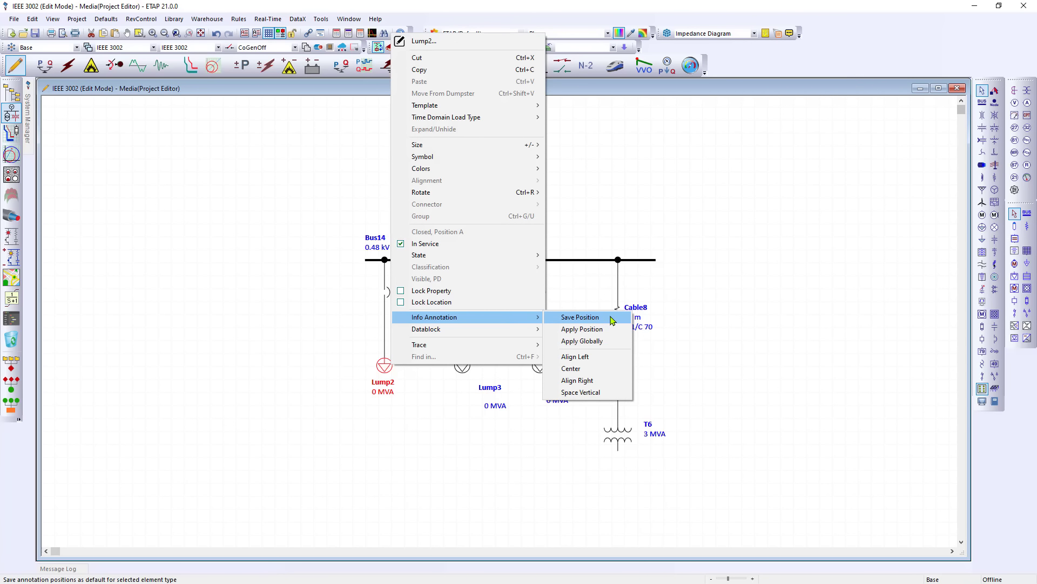
click(612, 319)
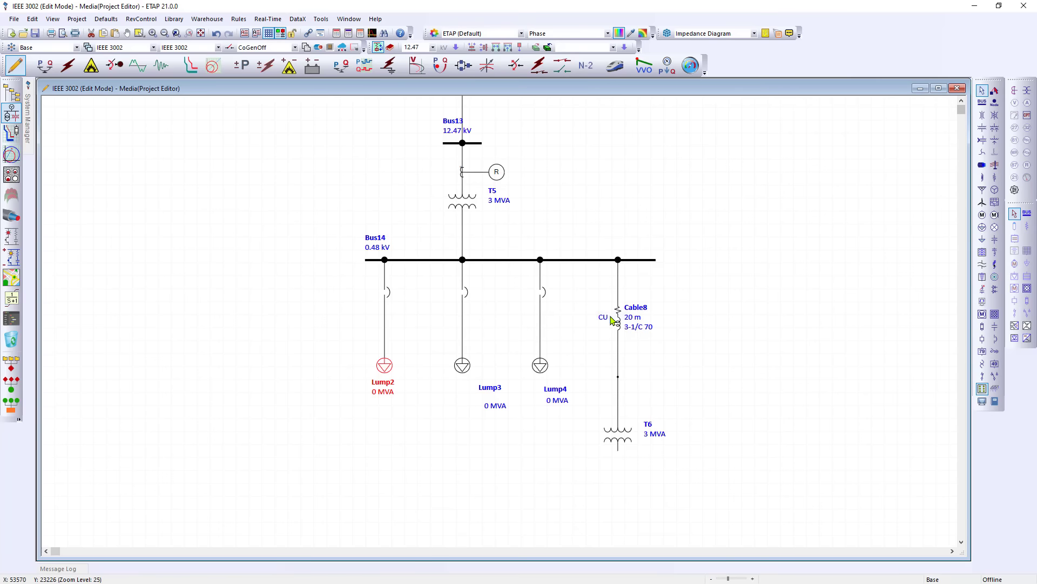
click(418, 348)
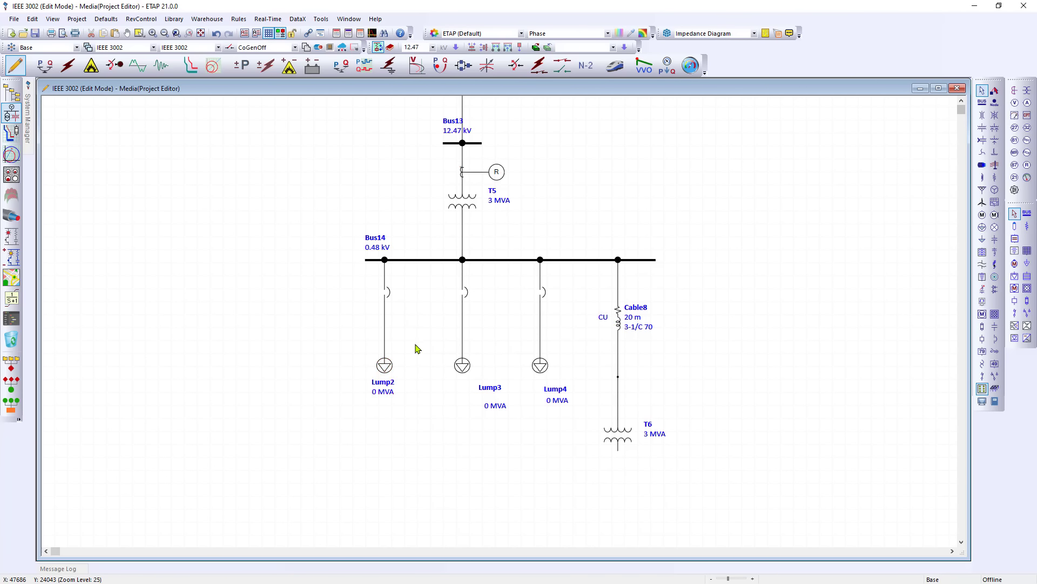
Step: Apply the saved info annotation position globally with Lump2, Lump3 and Lump4 selected
right_click(391, 366)
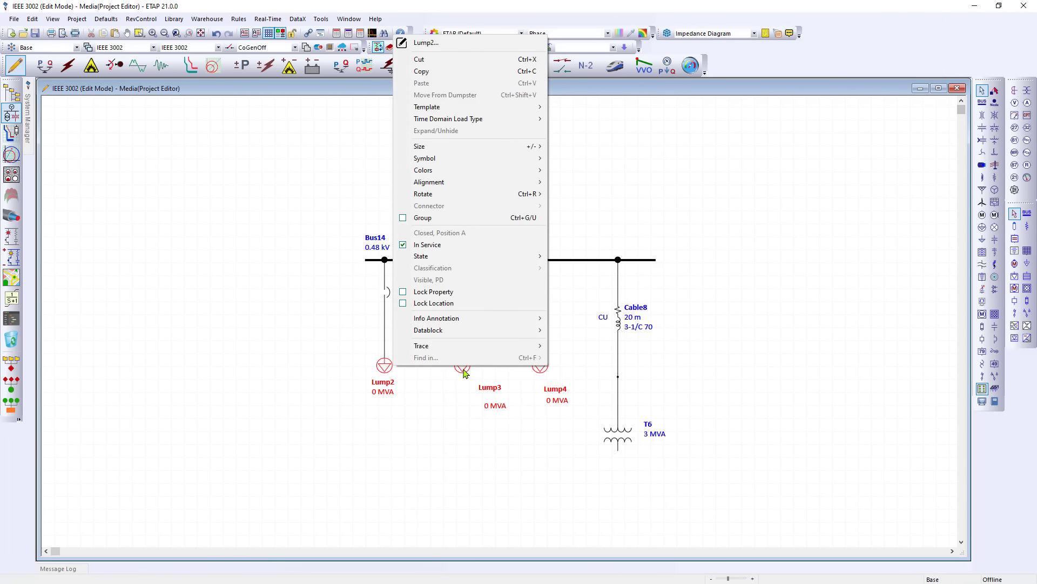
mouse_move(527, 319)
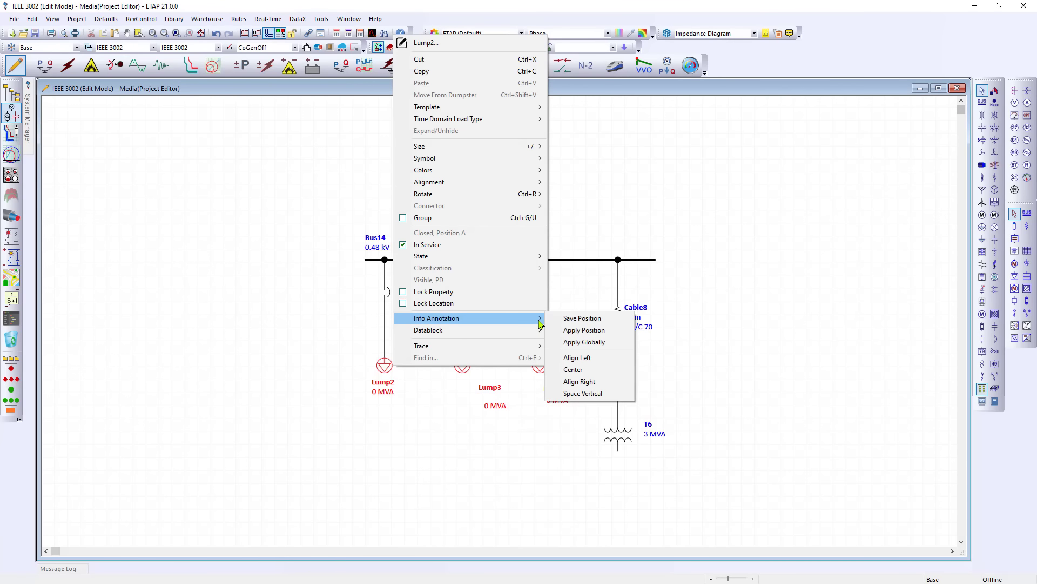
click(568, 335)
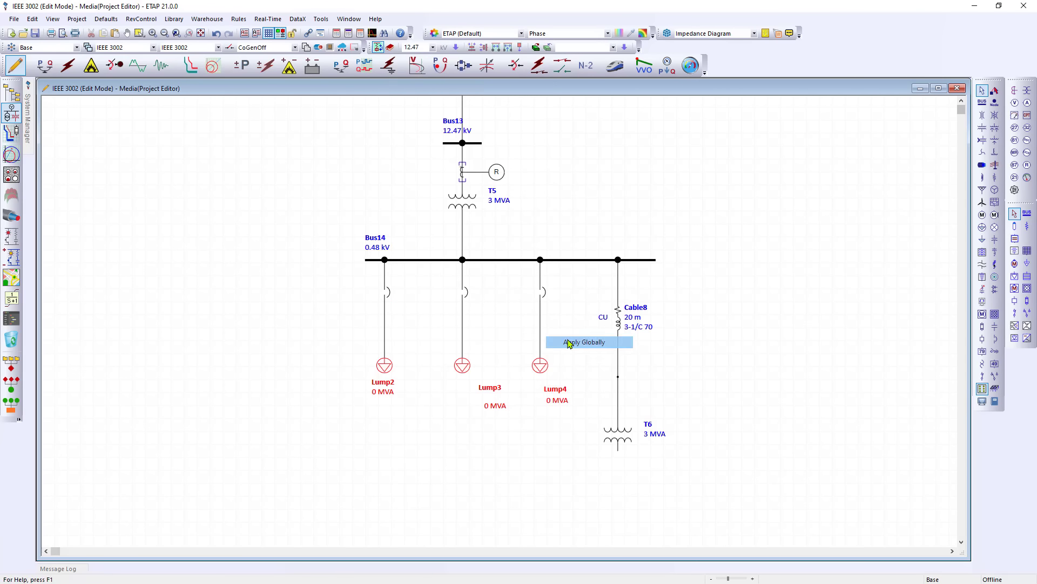
click(492, 423)
Step: Move Lump3's labels away from their default spot and reapply the saved annotation position to it
drag(463, 392, 438, 398)
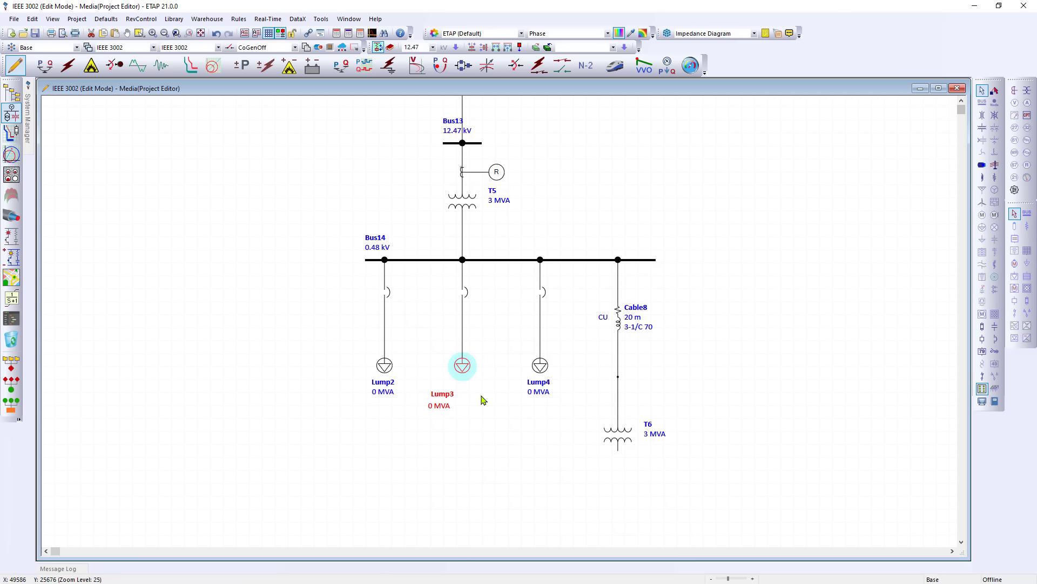
key(ctrl+d)
click(488, 399)
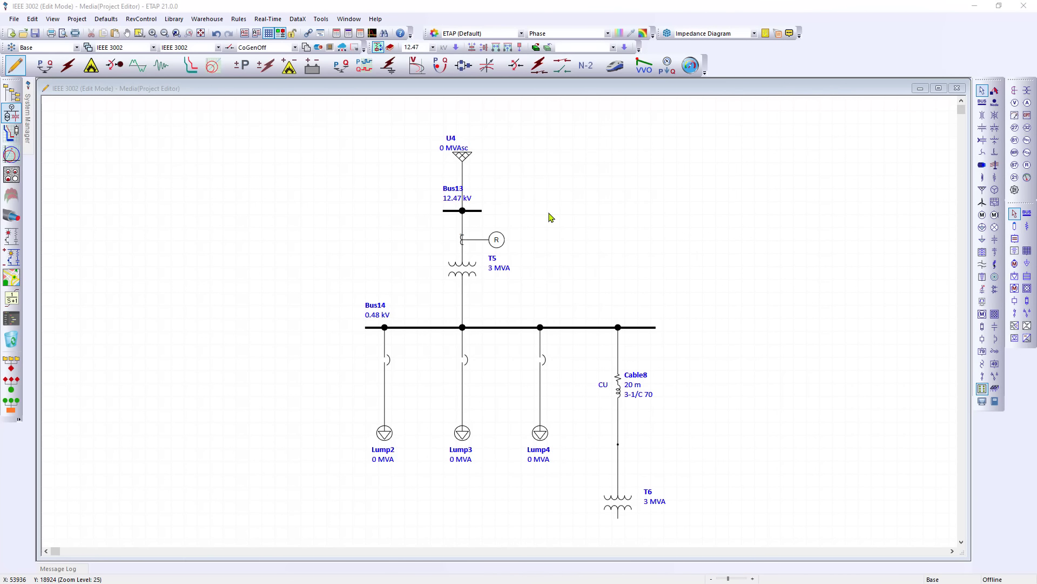
Step: Look up the Keyboard Shortcuts page in the ETAP help and review its Alphabet, Project, View and Editing lists
click(377, 20)
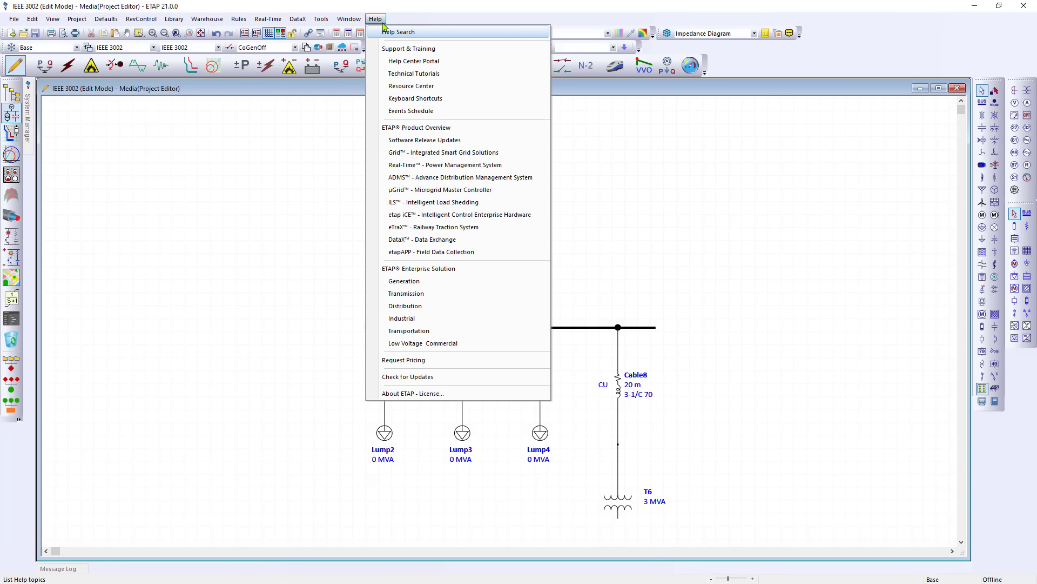
click(390, 34)
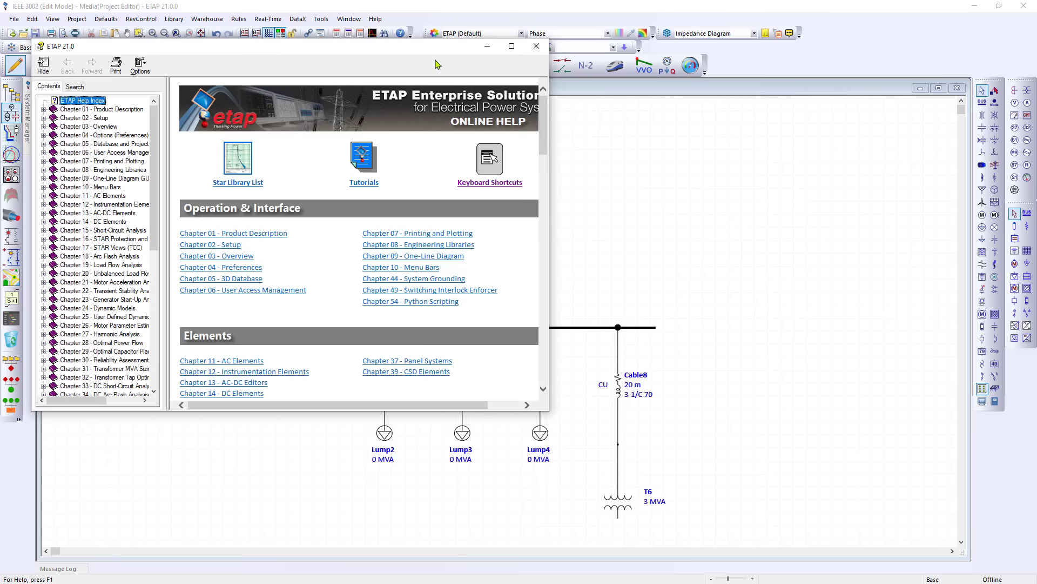
double_click(436, 47)
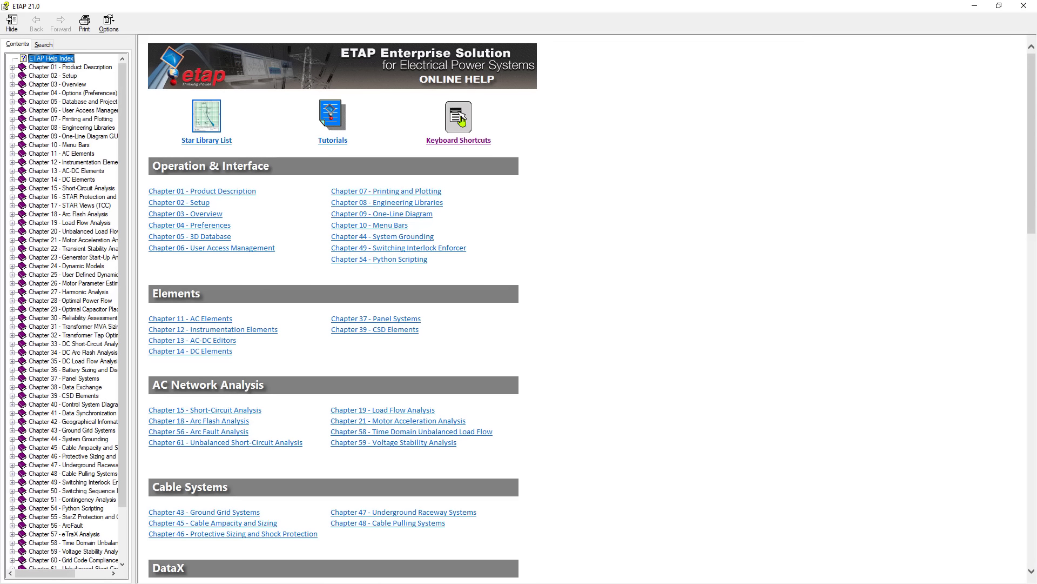
click(459, 119)
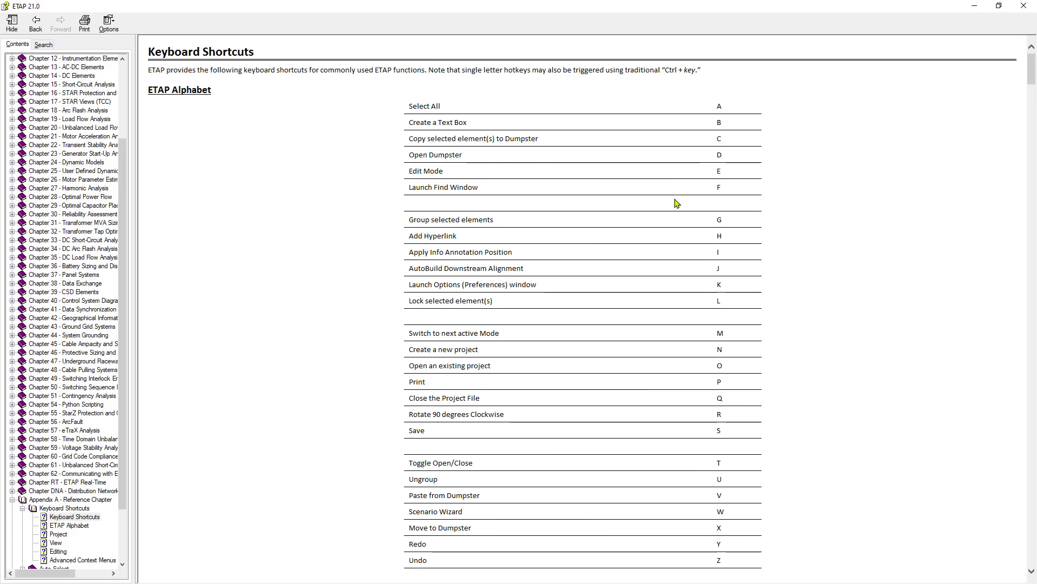
scroll(677, 203, down, 5)
scroll(668, 203, down, 5)
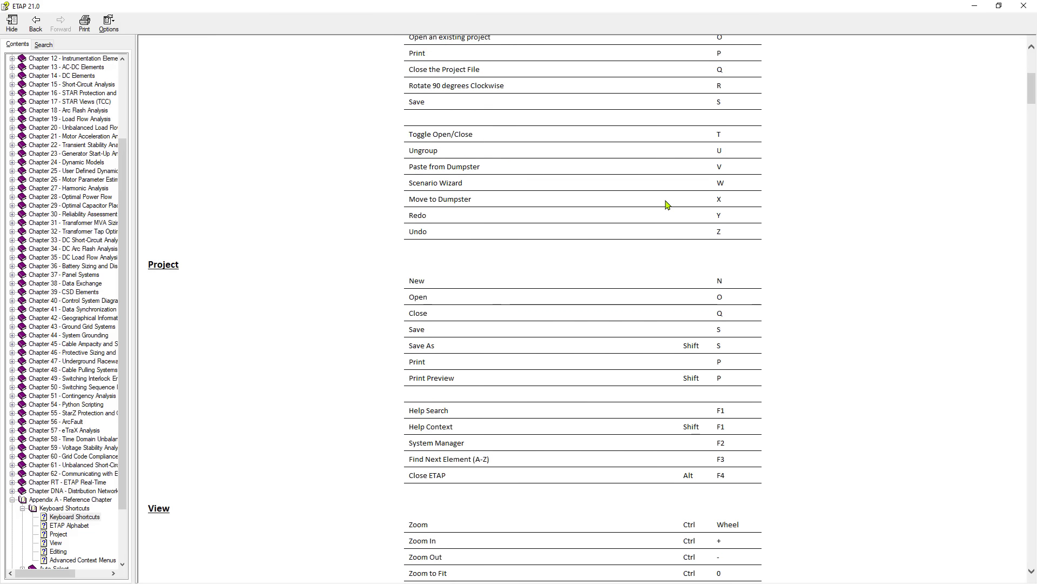
scroll(666, 207, down, 2)
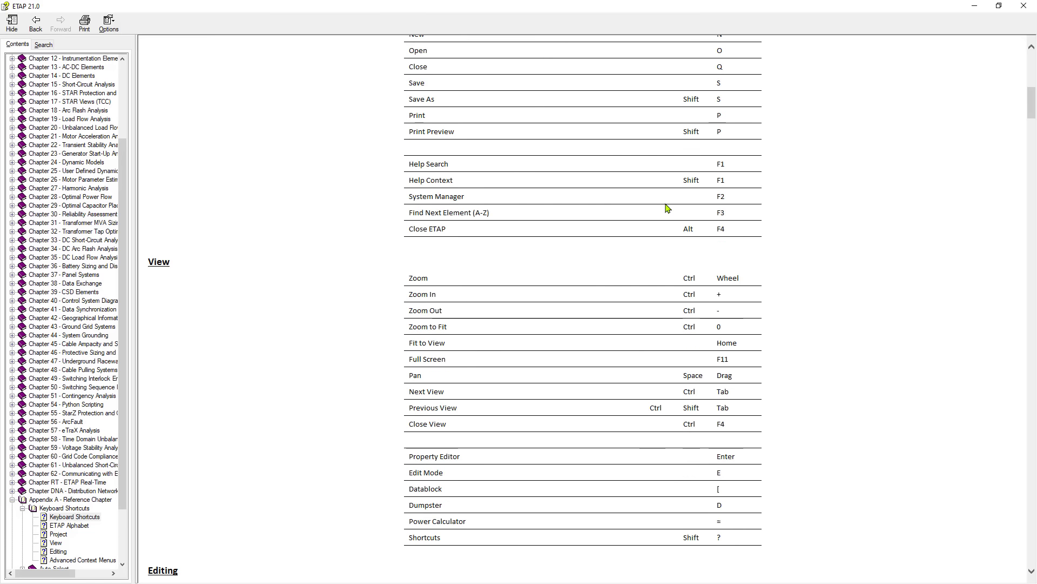
scroll(666, 207, down, 3)
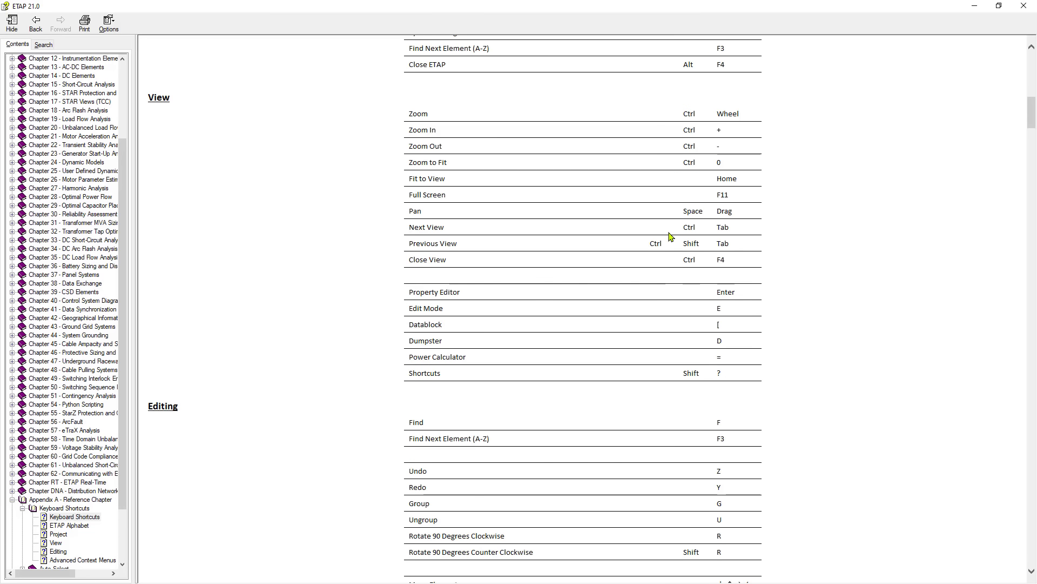
scroll(669, 236, up, 15)
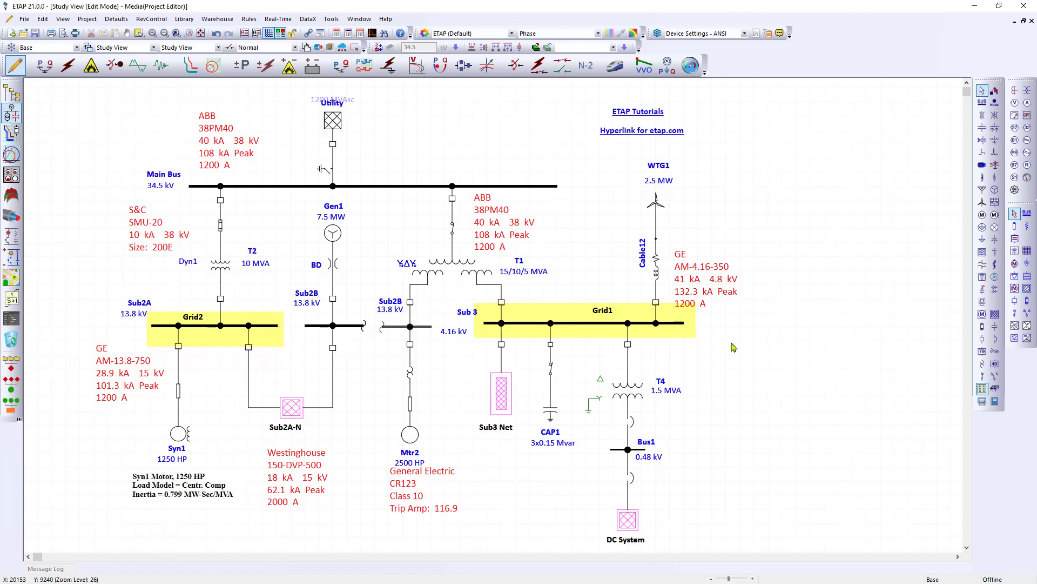
Step: View the Study View diagram in full screen, select all its elements, clear the selection and return to the normal window
key(F11)
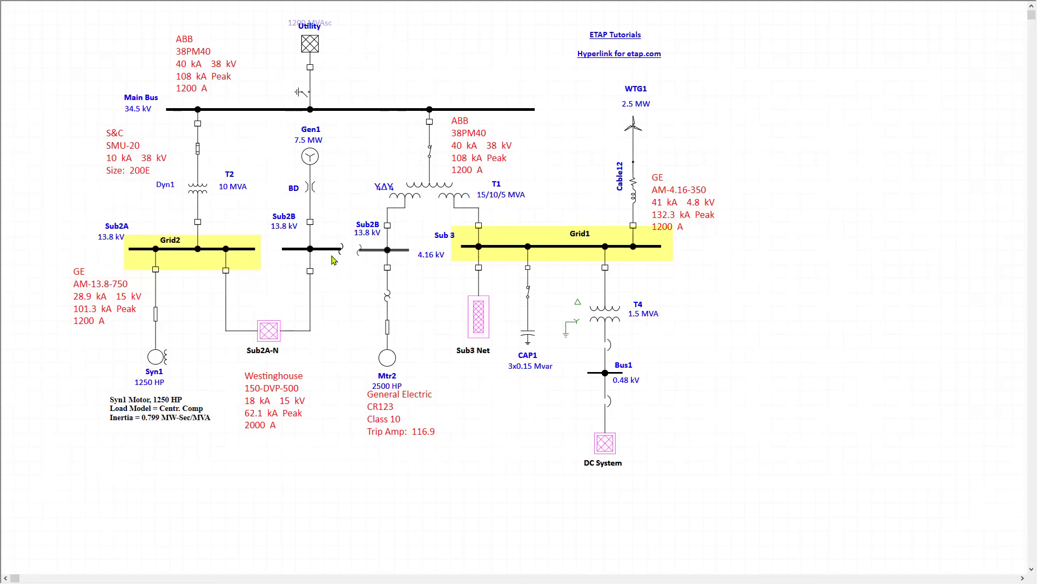
drag(785, 242, 785, 302)
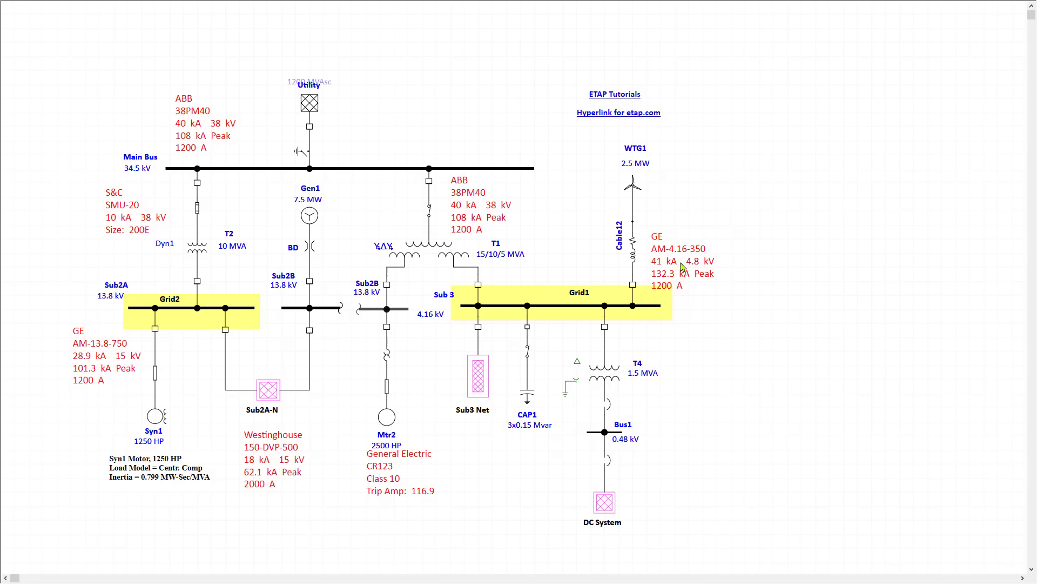
scroll(565, 211, down, 2)
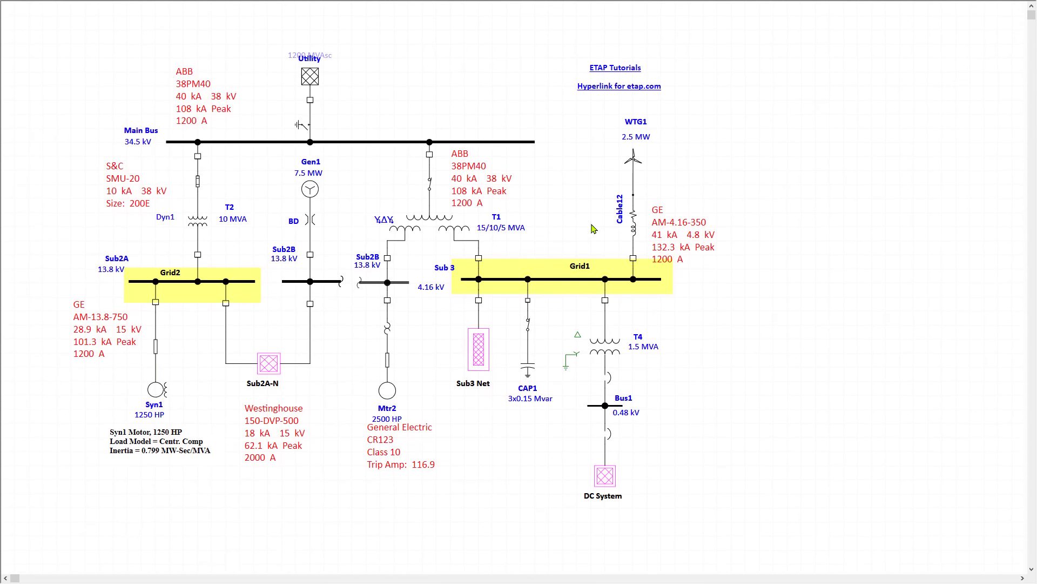
key(ctrl+a)
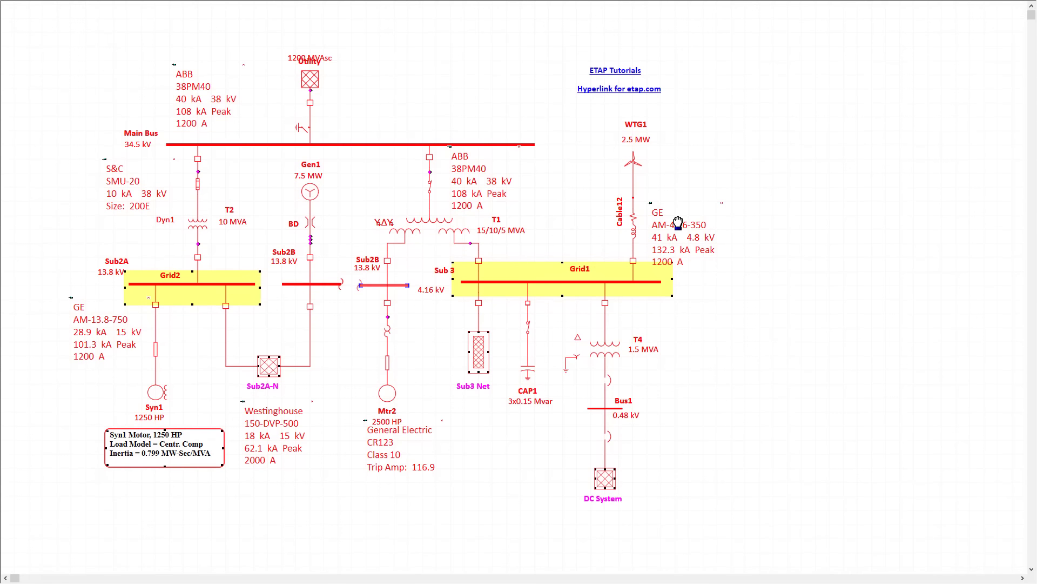
click(758, 187)
key(Escape)
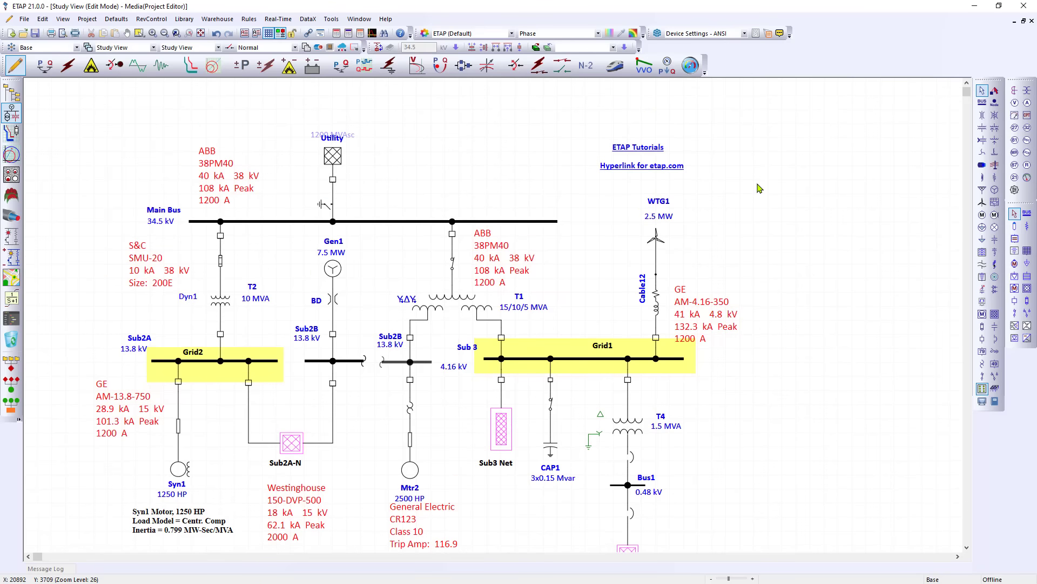
scroll(792, 229, down, 3)
scroll(793, 229, up, 4)
scroll(792, 229, down, 3)
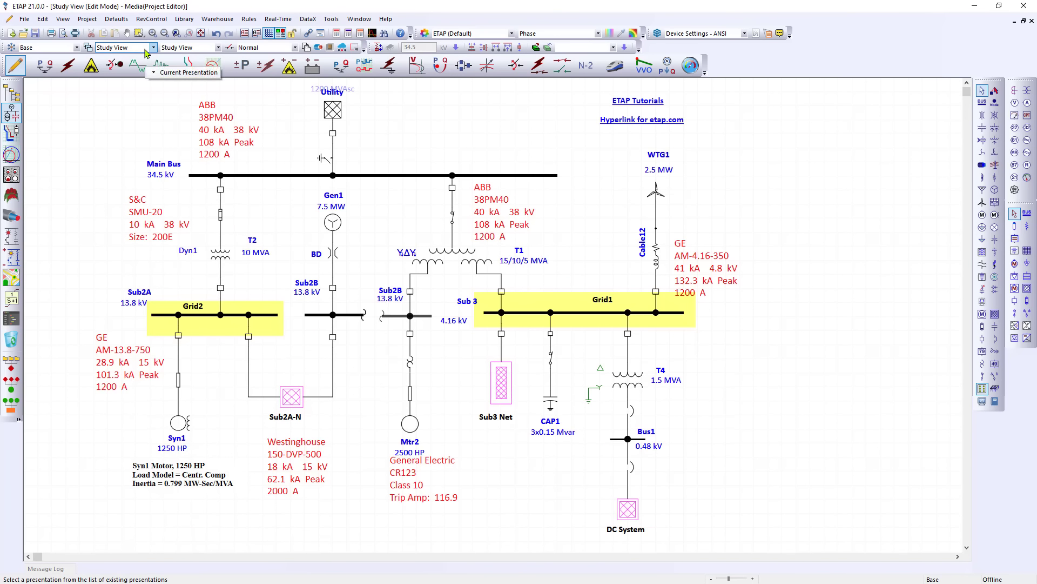
Step: Look through the Relay View and OLV Pres1 presentations and return to Study View
click(146, 50)
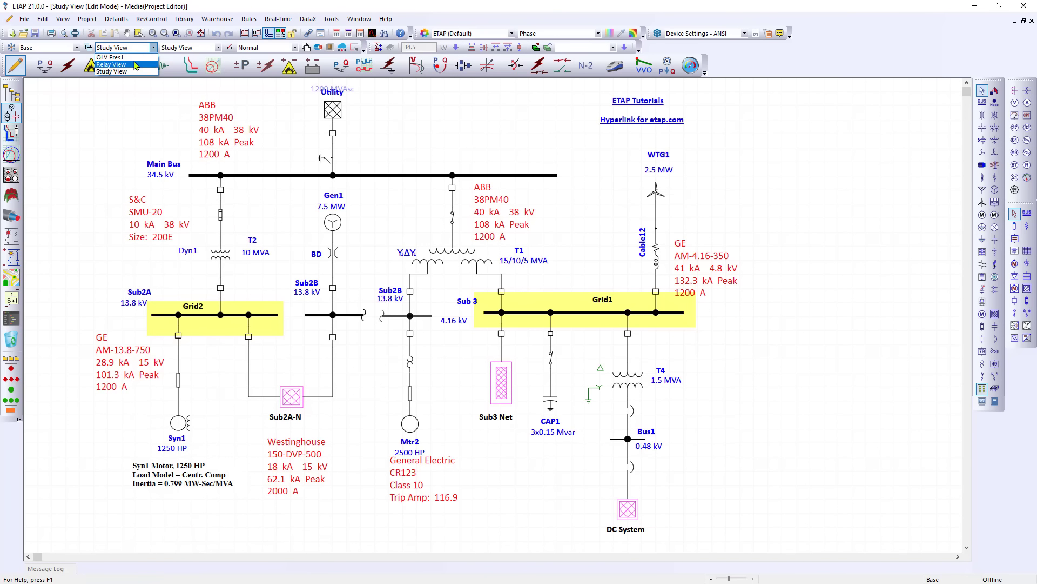
click(135, 64)
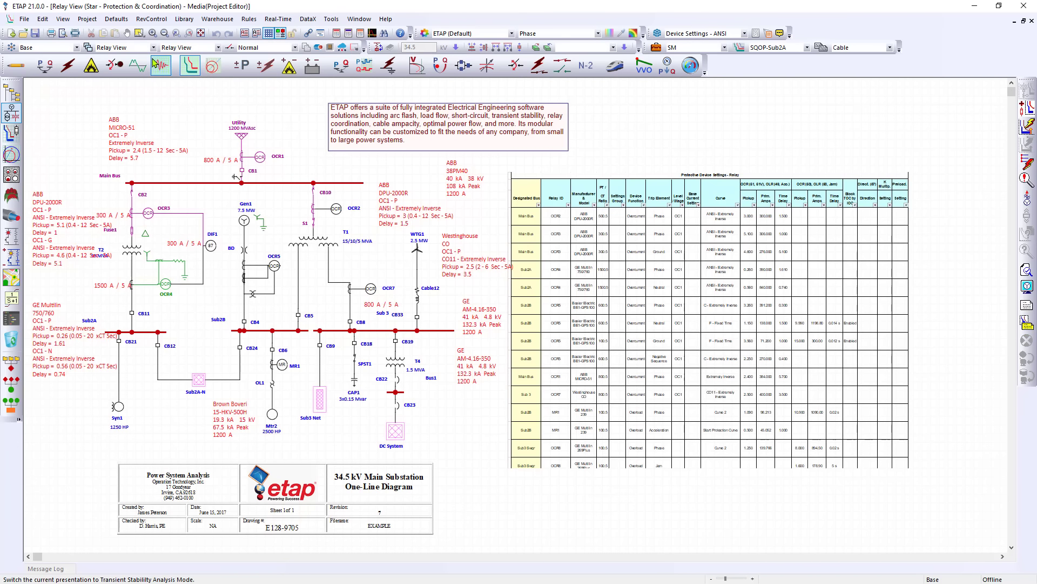
click(152, 48)
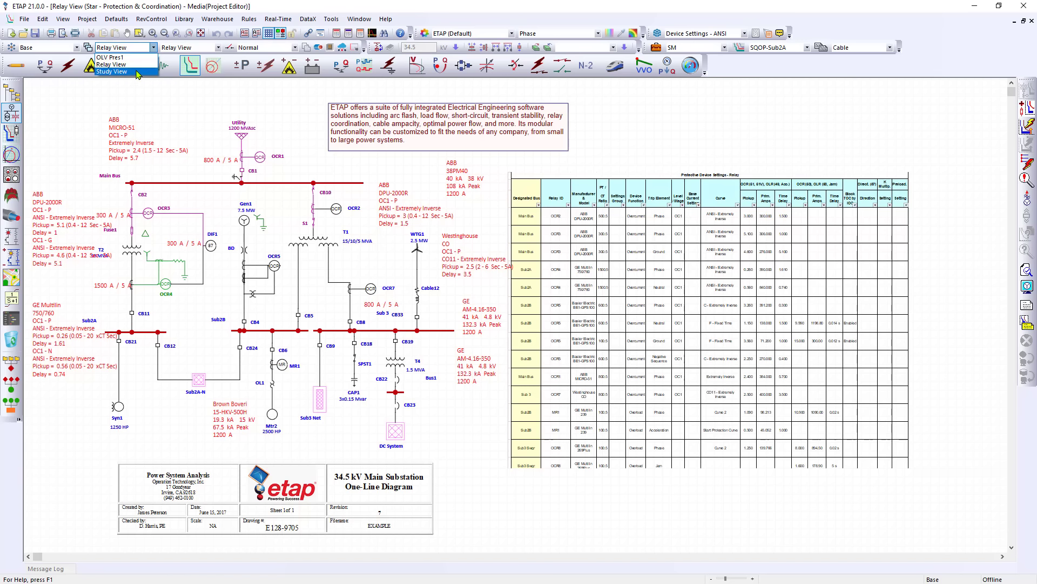
click(111, 57)
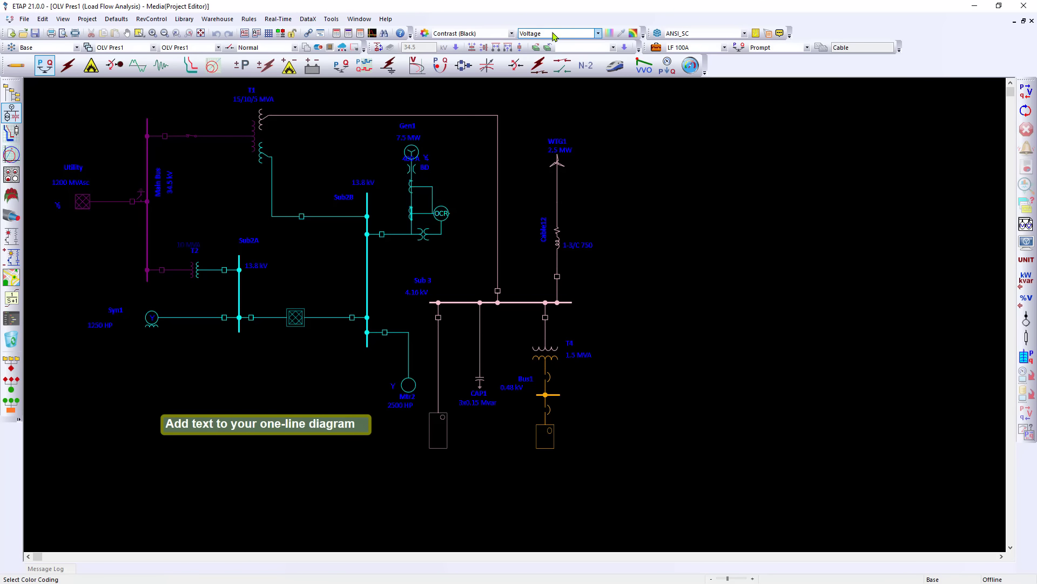
click(143, 48)
click(116, 64)
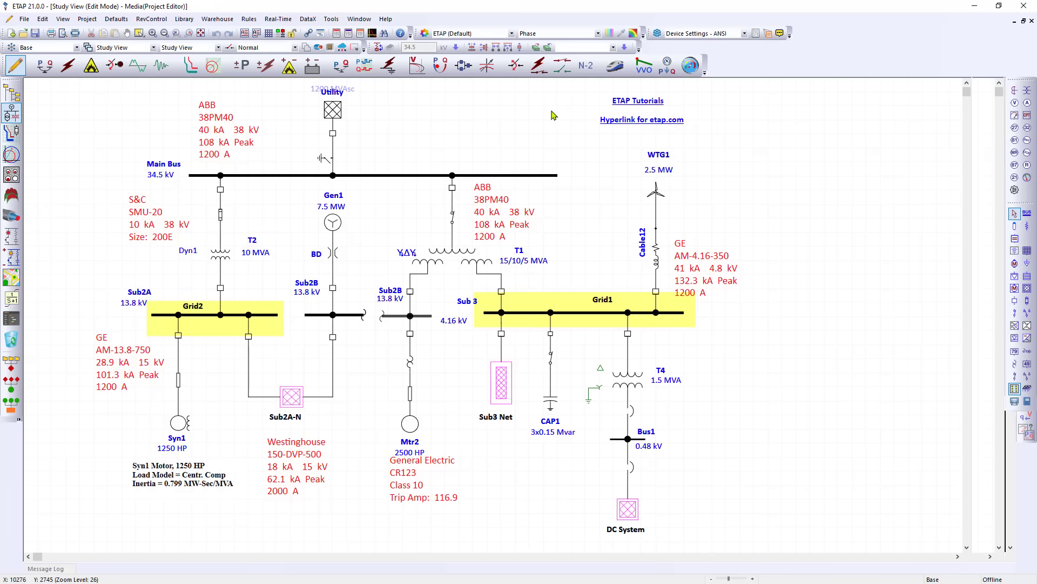
Step: Restore the maximized presentations to separate windows, place OLV Pres1 beside Study View, and alternate between them, ending on Study View
click(1023, 20)
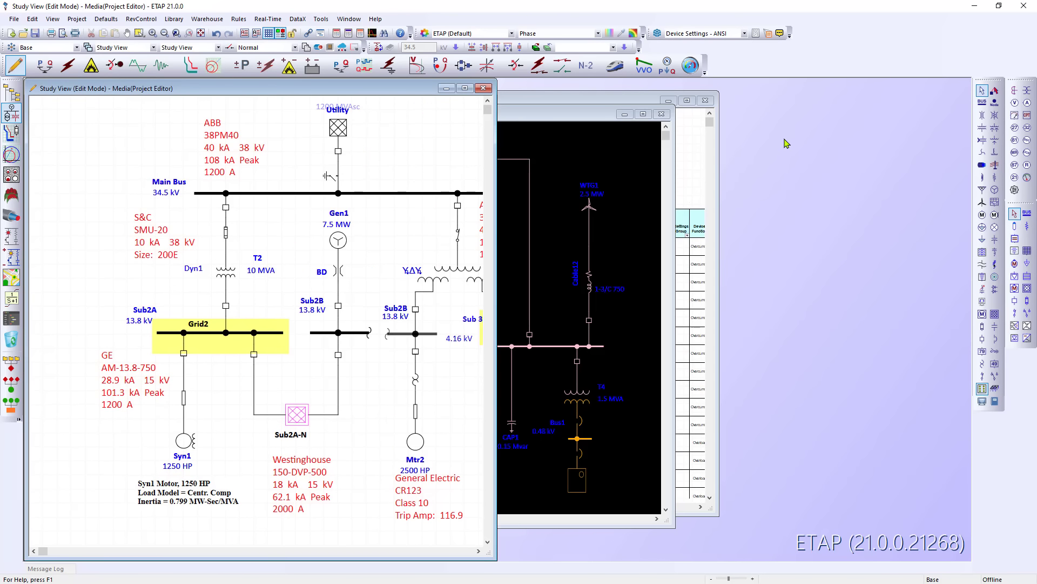
click(582, 115)
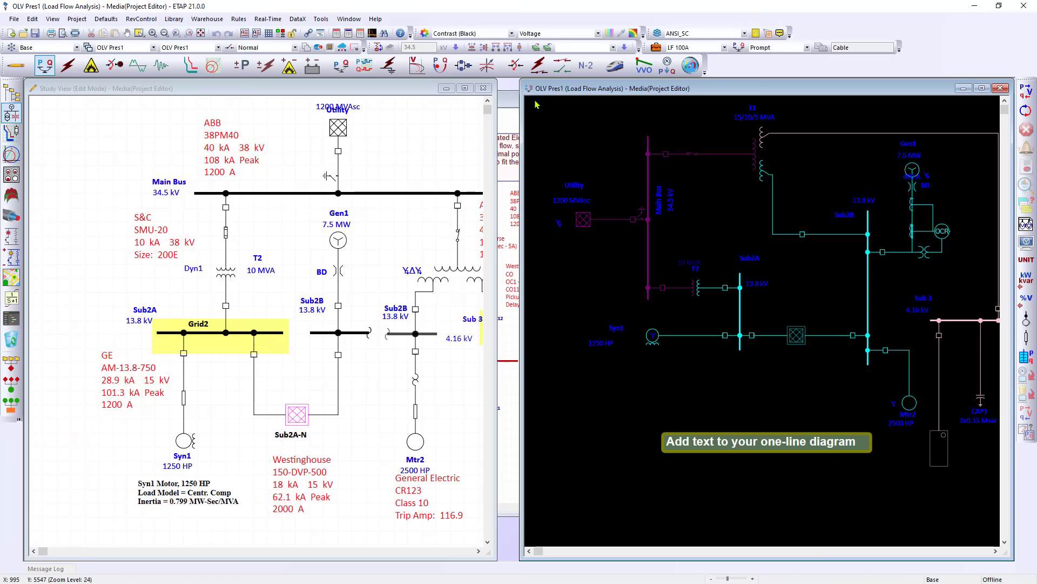
click(446, 90)
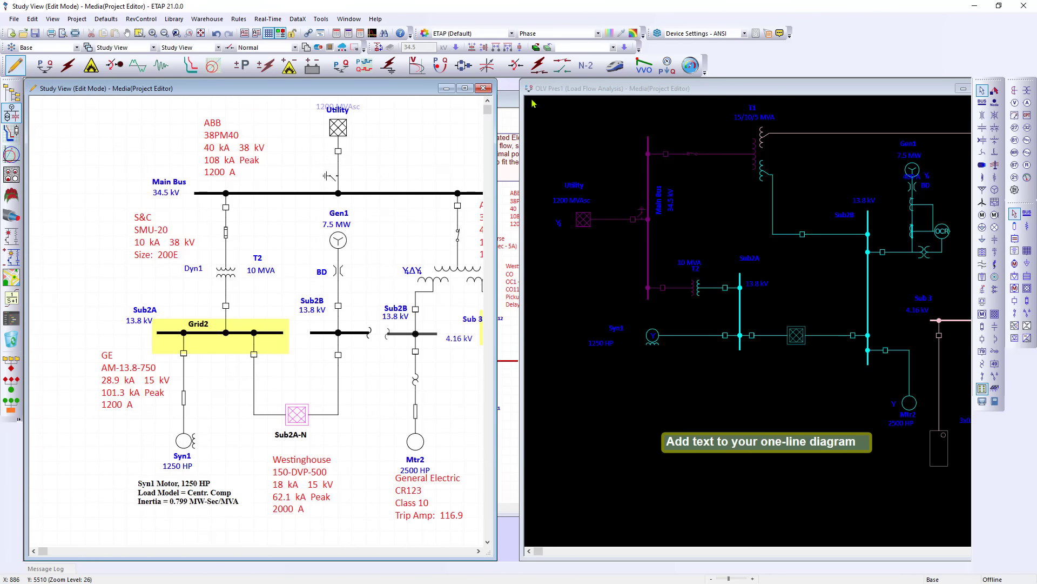
click(553, 91)
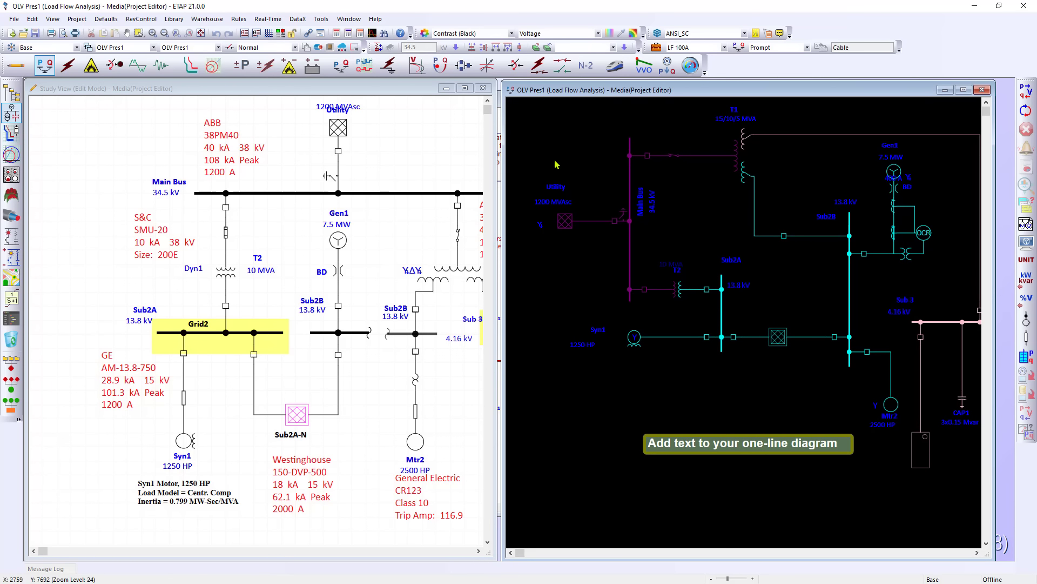
click(411, 91)
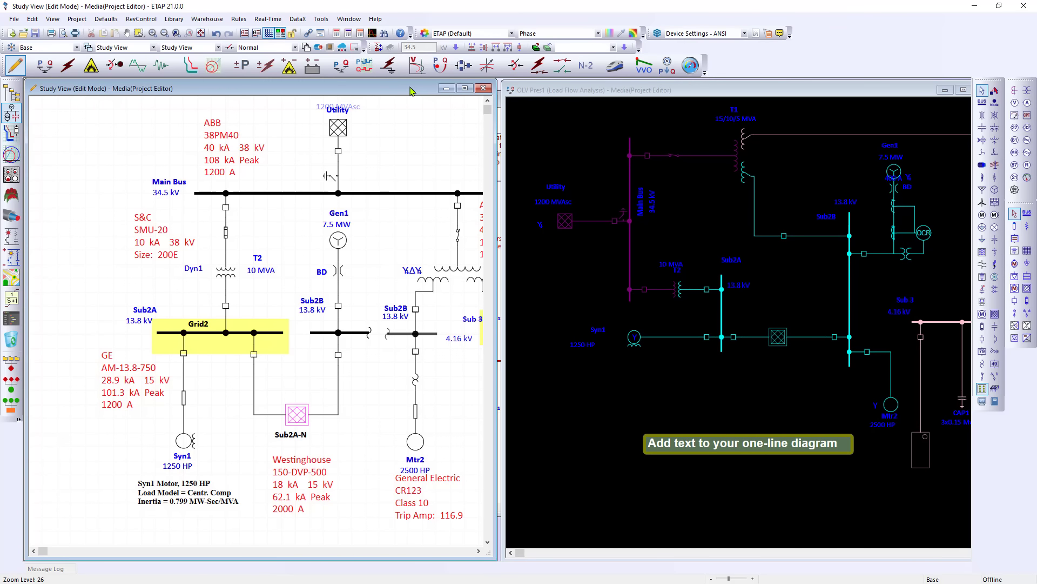
Step: Set Relay View to Load Flow Analysis mode and place its window edge to edge beside Study View
double_click(410, 91)
scroll(486, 163, up, 2)
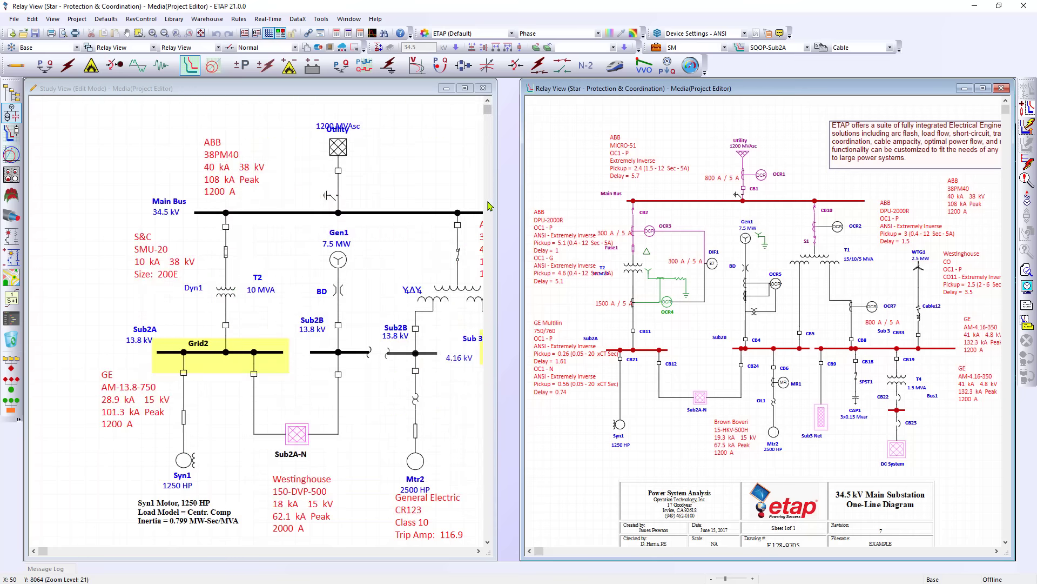
click(45, 65)
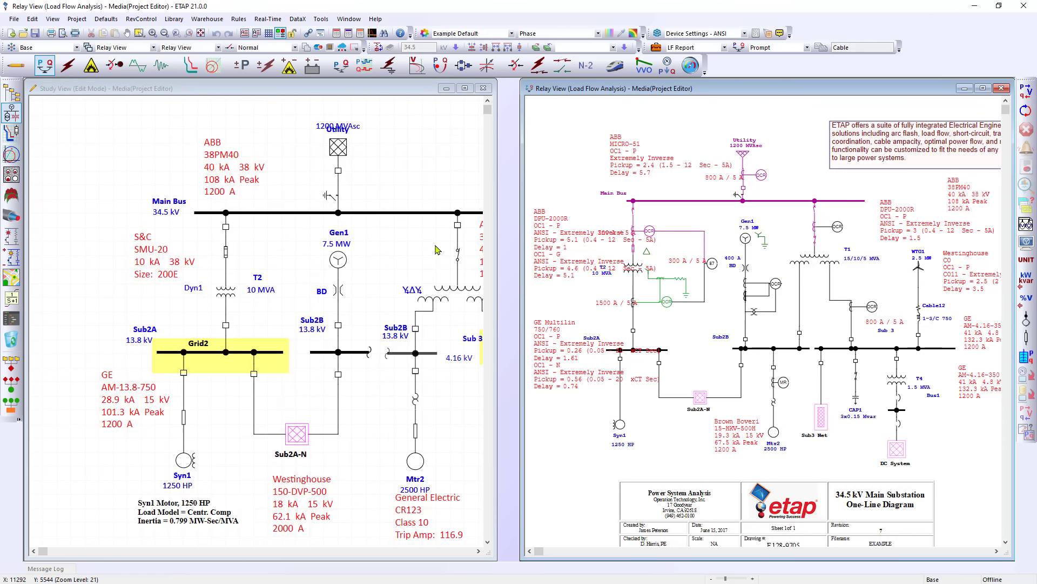
drag(515, 258, 496, 257)
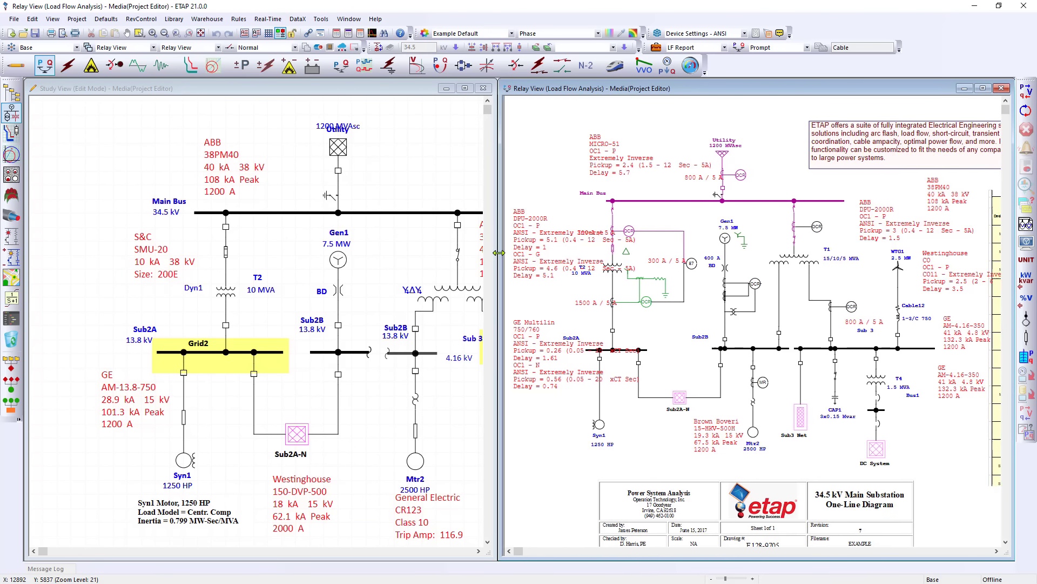
Step: Open the breaker and the switch feeding CAP1 on the Sub 3 bus in Relay View, and close both again
click(459, 312)
drag(458, 312, 183, 211)
drag(858, 354, 797, 301)
click(847, 350)
scroll(793, 291, up, 5)
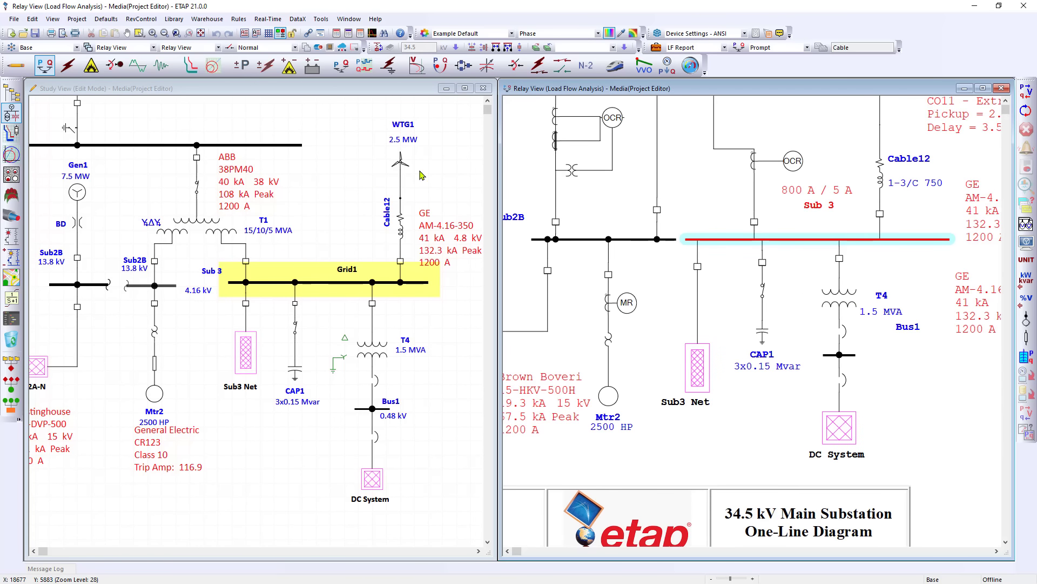
click(762, 263)
click(788, 281)
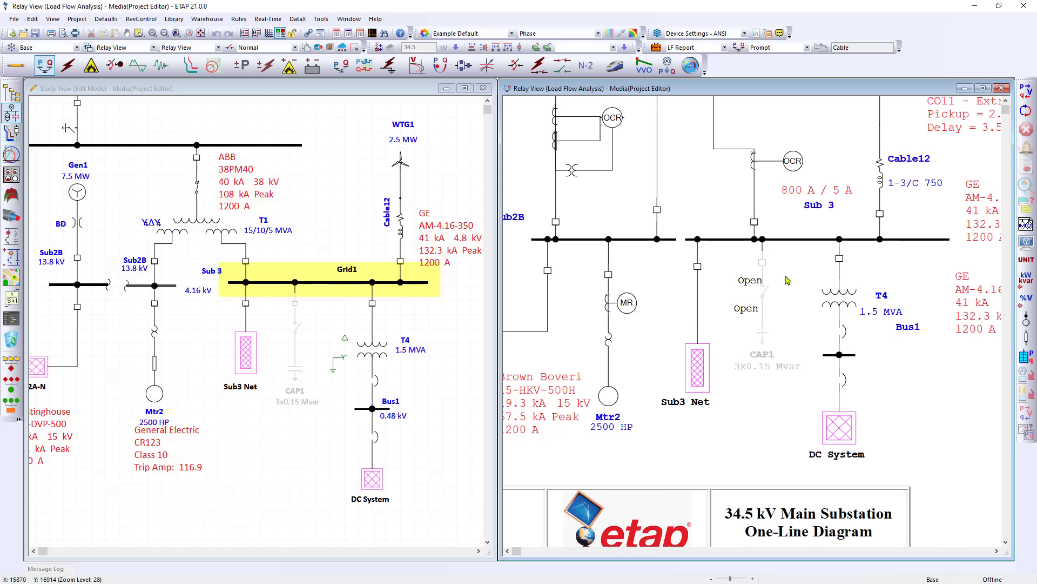
click(765, 296)
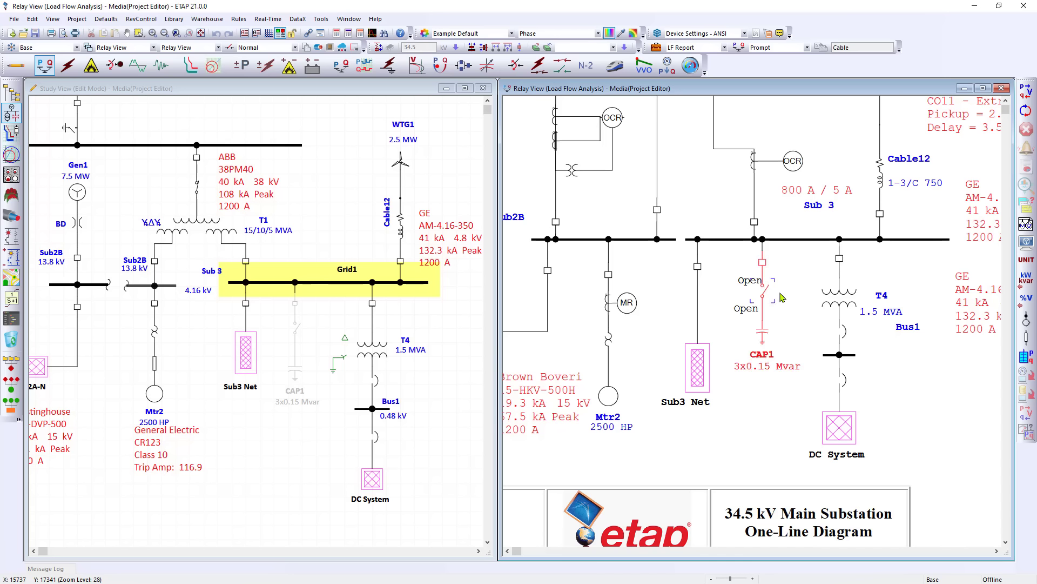
click(786, 297)
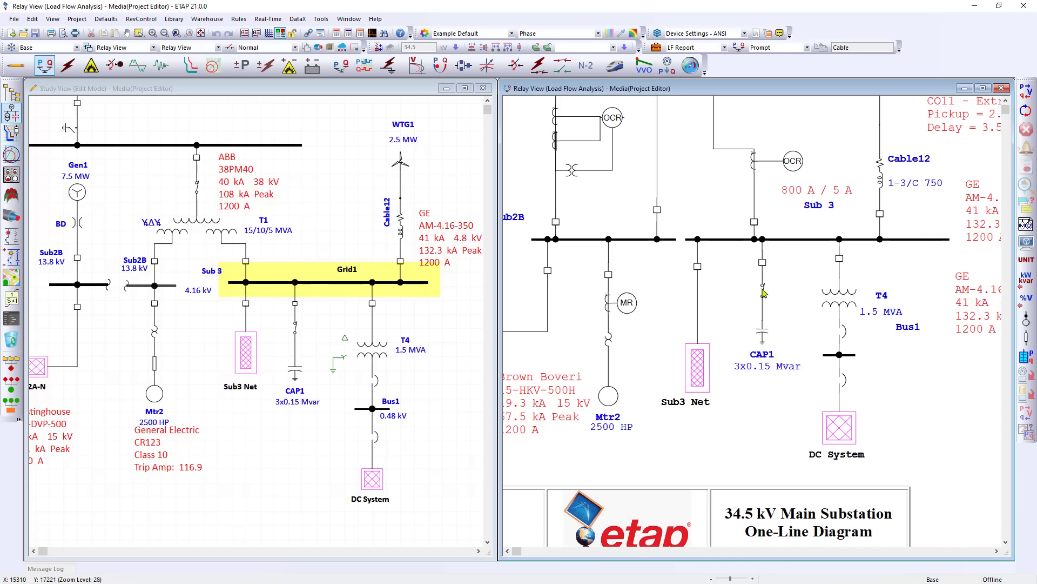
Step: Open the single-throw switch above CAP1 in Relay View
click(763, 292)
click(769, 294)
click(763, 291)
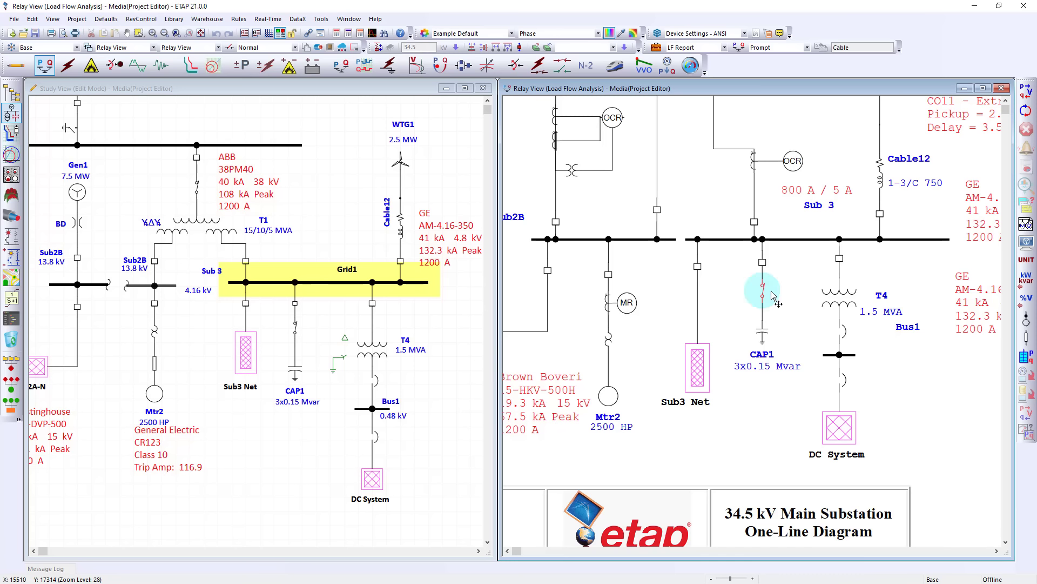
click(780, 290)
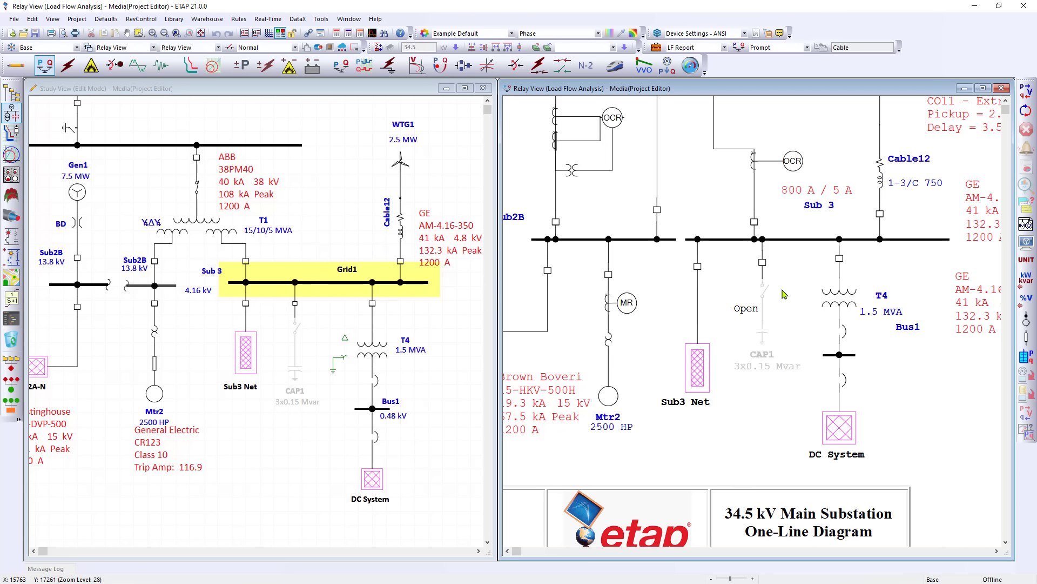
Step: Run the load flow in Relay View with the output report named Untitled, and hide the device settings annotations there
click(1026, 91)
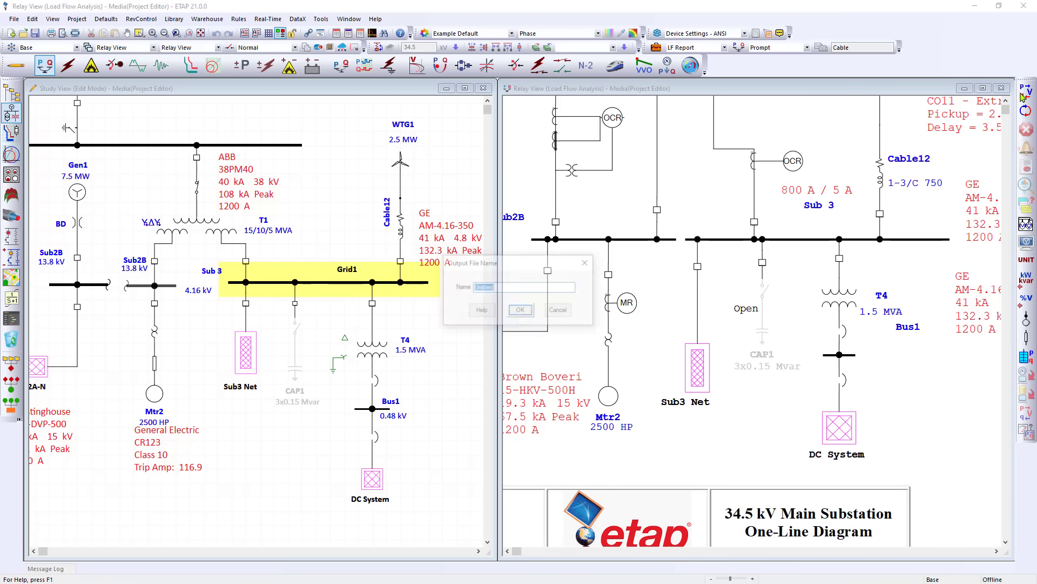
click(521, 311)
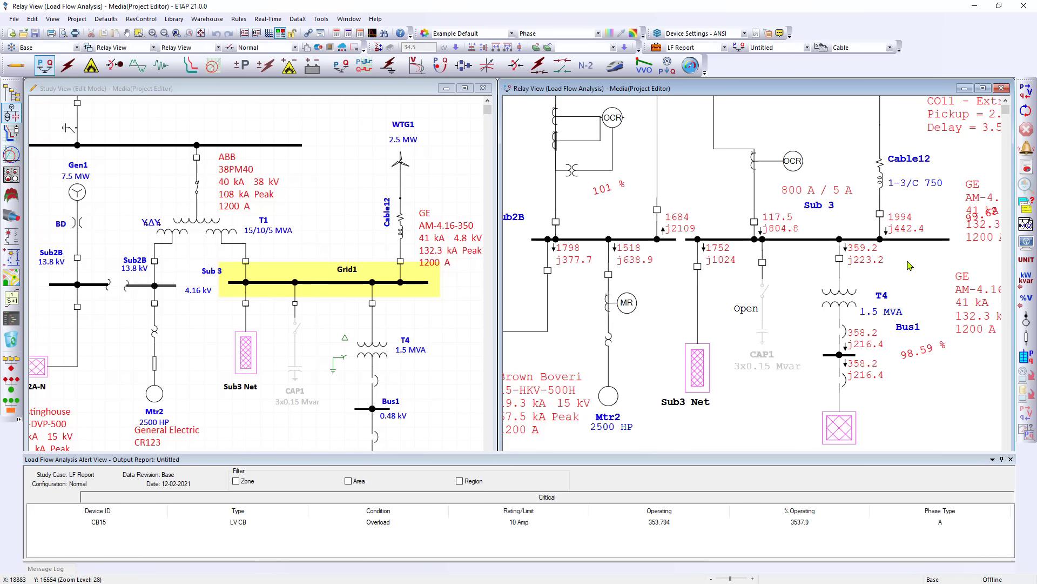
drag(908, 259, 814, 266)
mouse_move(895, 242)
mouse_down()
mouse_move(894, 281)
mouse_move(894, 259)
mouse_up()
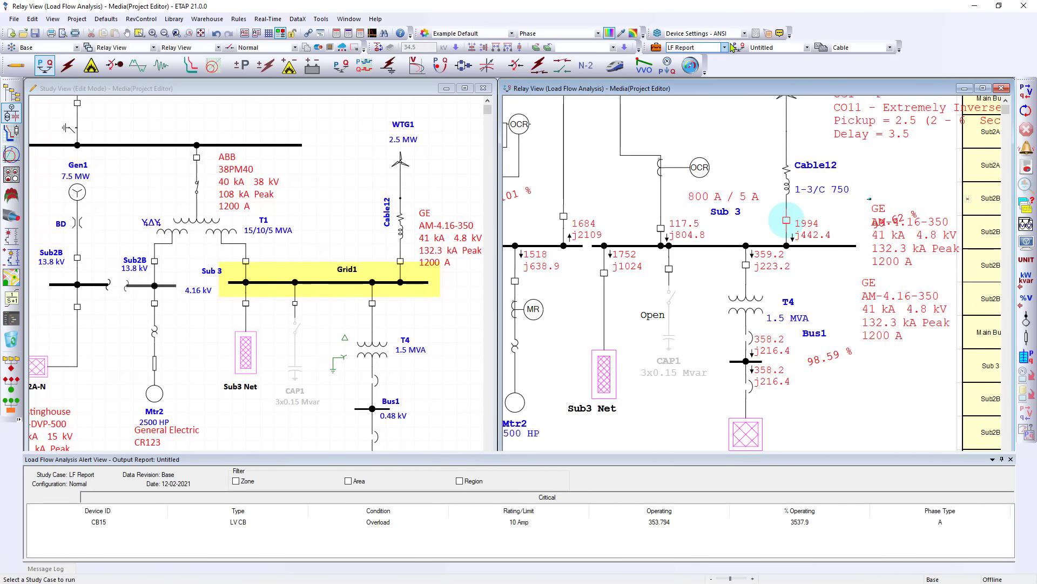
click(756, 33)
drag(846, 270, 922, 269)
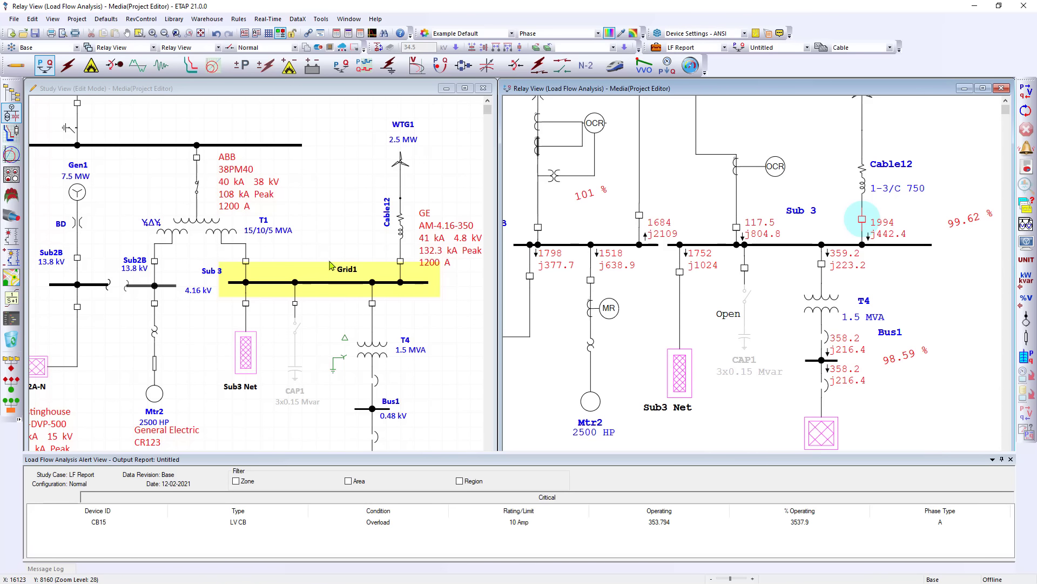
Step: Copy the Normal configuration to a new configuration named CapClosed in the Configuration Manager, starting from Study View
click(328, 217)
drag(437, 297, 407, 229)
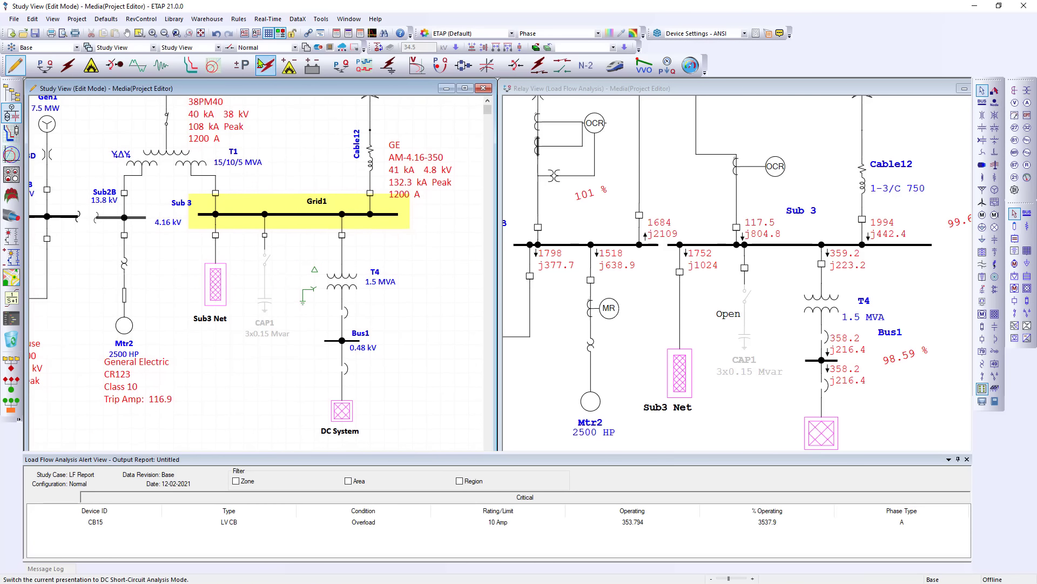
click(230, 47)
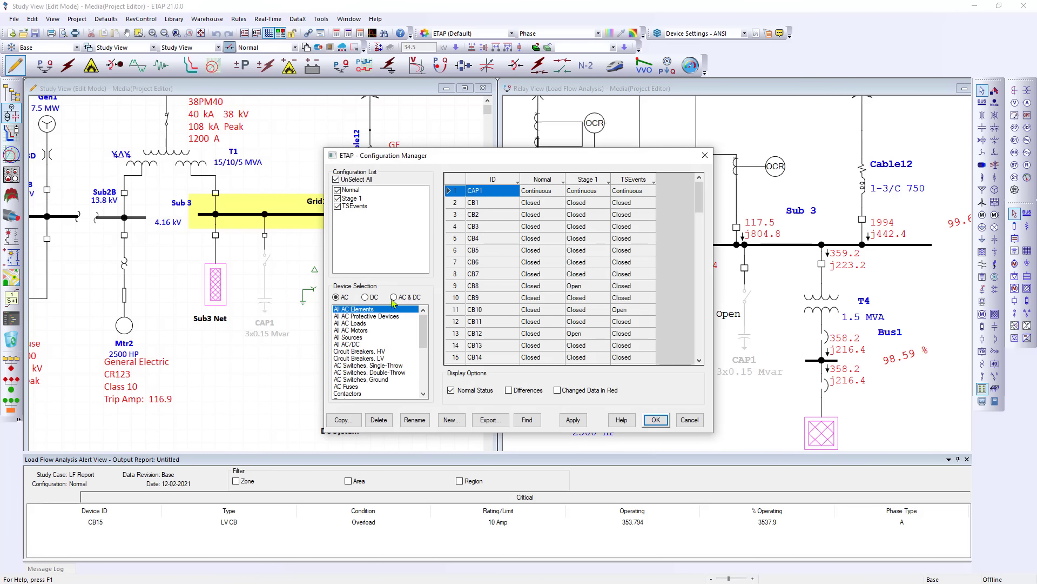
click(348, 420)
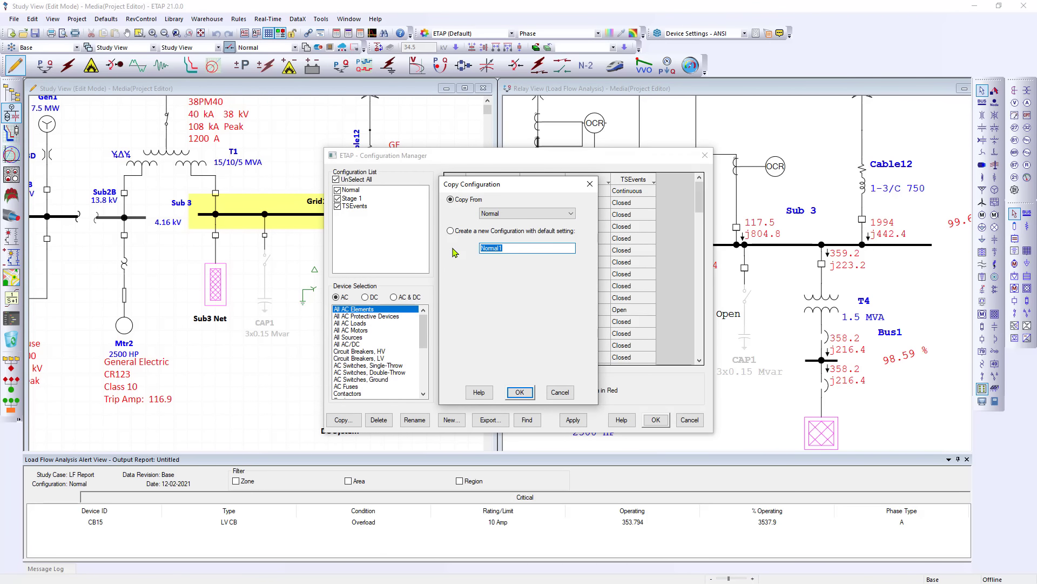
text(CapClosed)
click(514, 390)
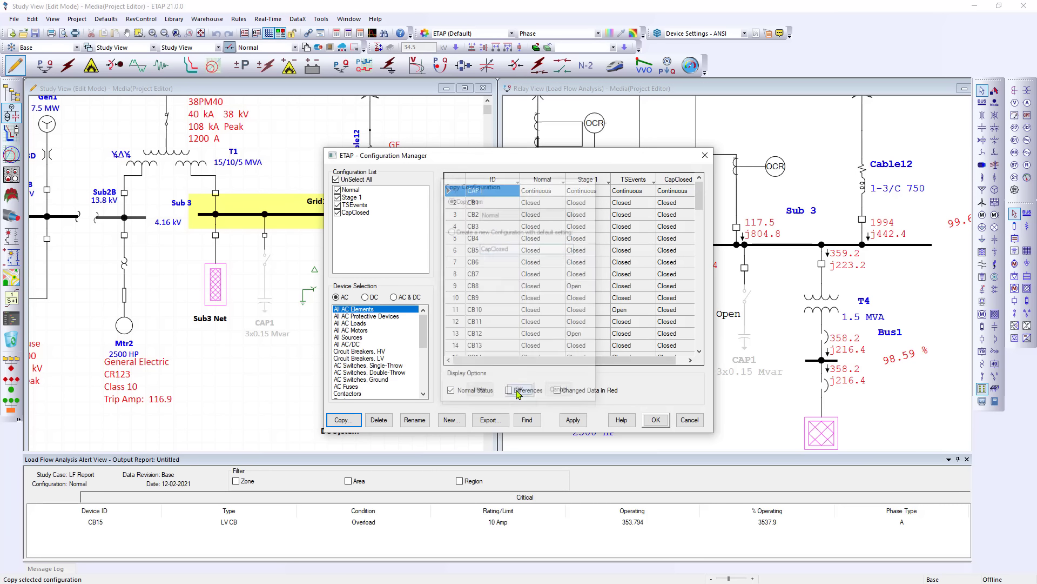
click(655, 419)
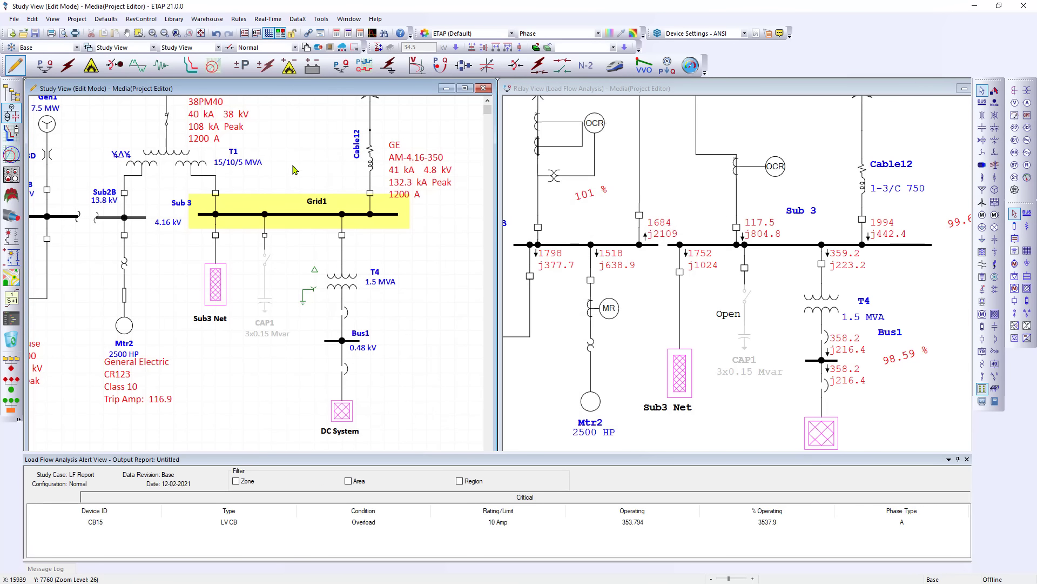
Step: Apply the CapClosed configuration to Study View and close the switch above CAP1
click(294, 47)
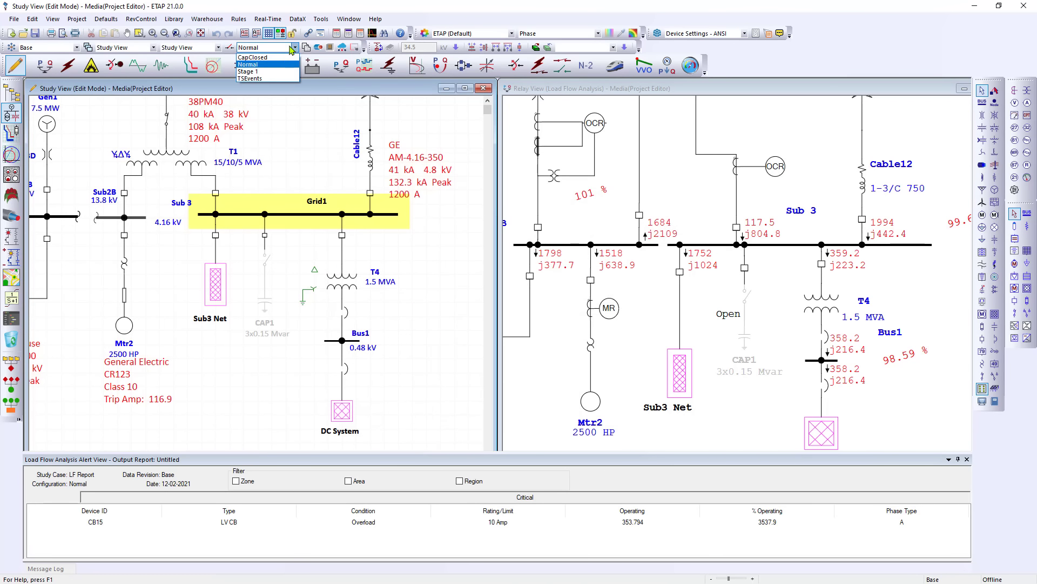
click(275, 58)
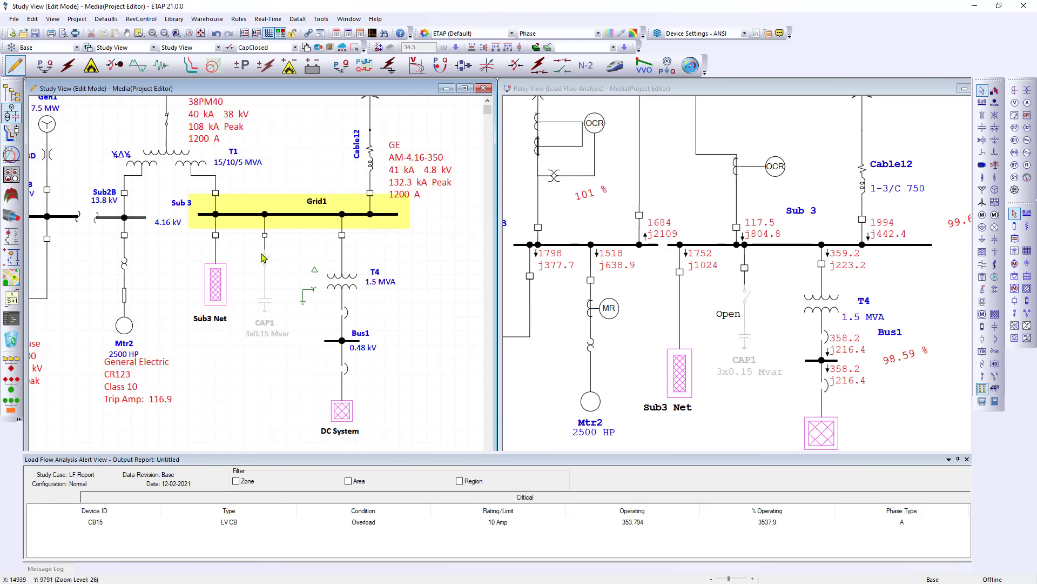
click(264, 258)
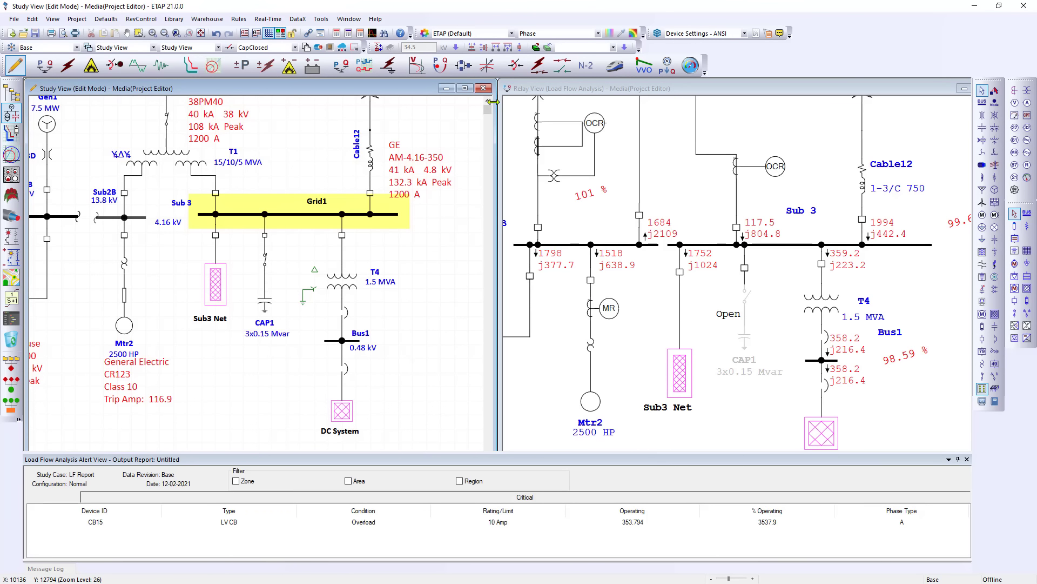
Step: Run a load flow in Study View under the CapClosed configuration and maximize that presentation
click(45, 65)
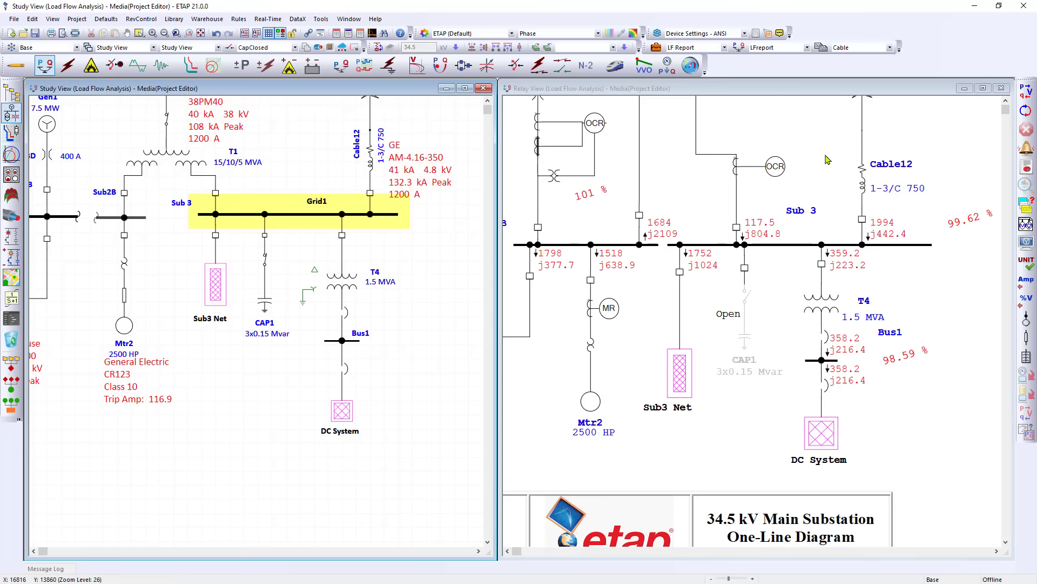
click(1026, 91)
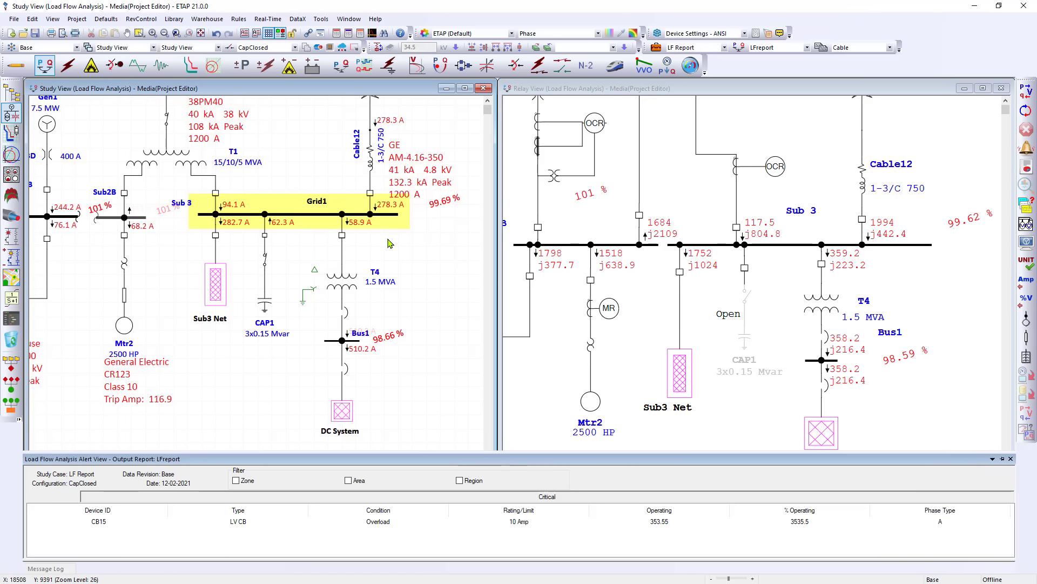
drag(506, 241, 806, 249)
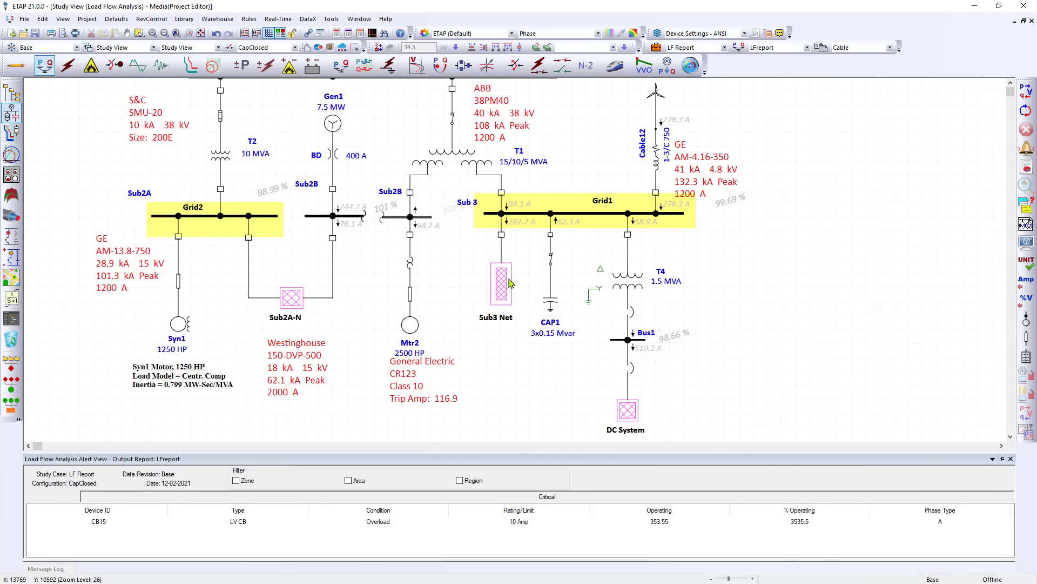
Step: Return Study View to edit mode and open the Sub3 Net composite network
click(15, 65)
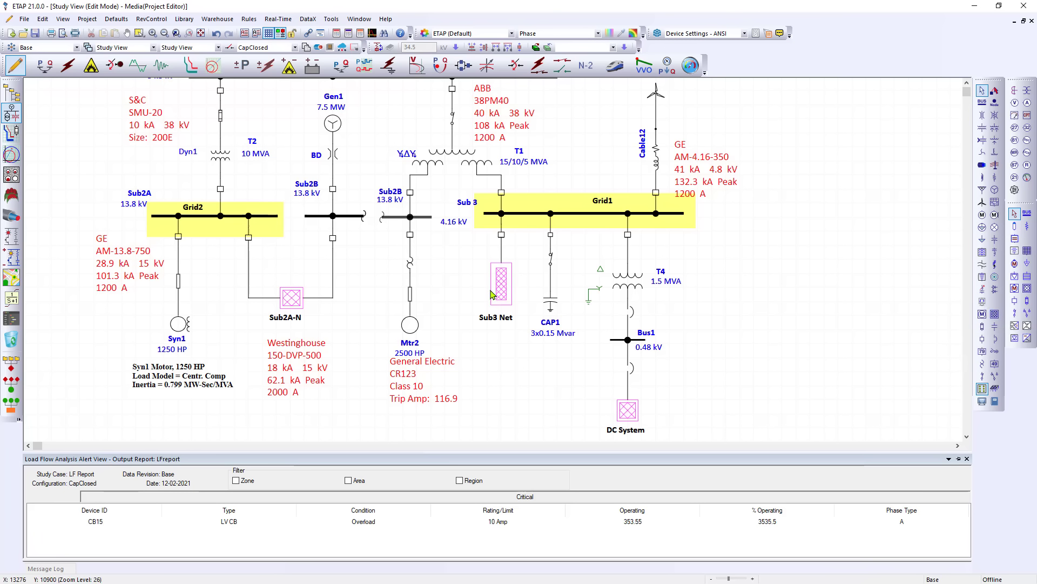
double_click(501, 287)
drag(367, 221, 461, 265)
Step: Jump directly to the nested MCC 3A network and return to the top-level Study View
click(218, 48)
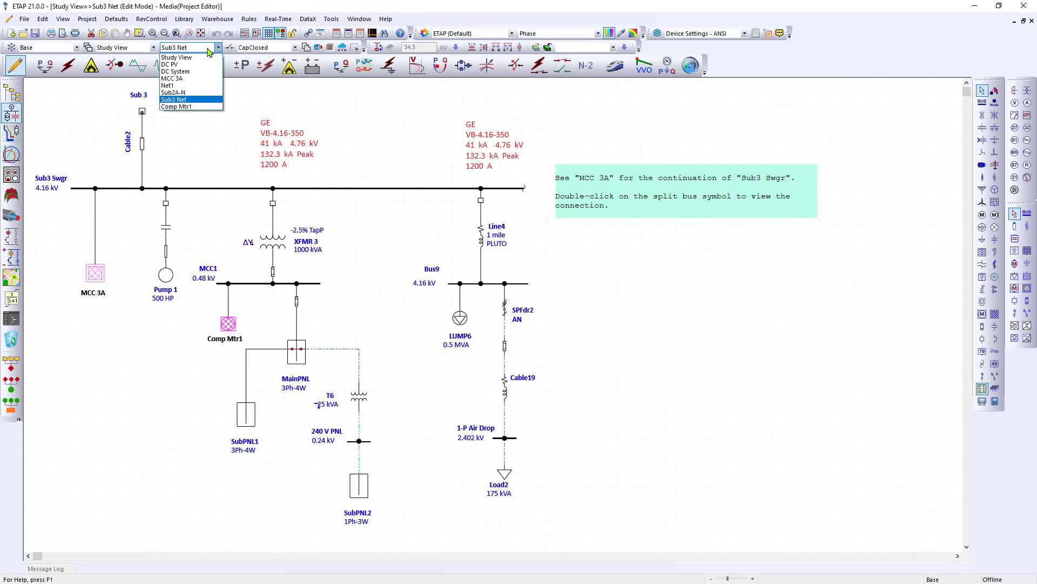
click(184, 79)
click(193, 47)
click(196, 78)
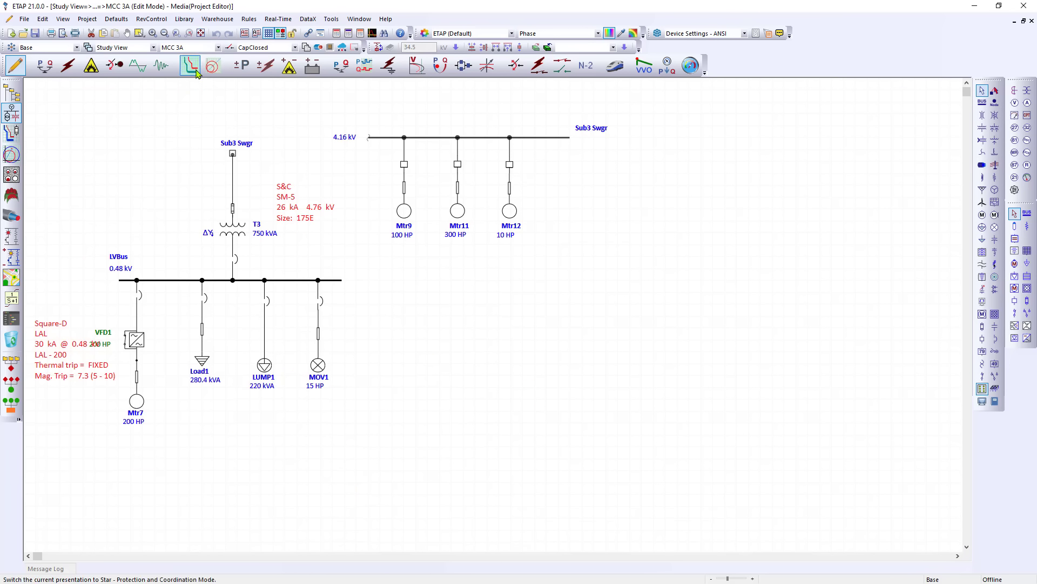
click(209, 48)
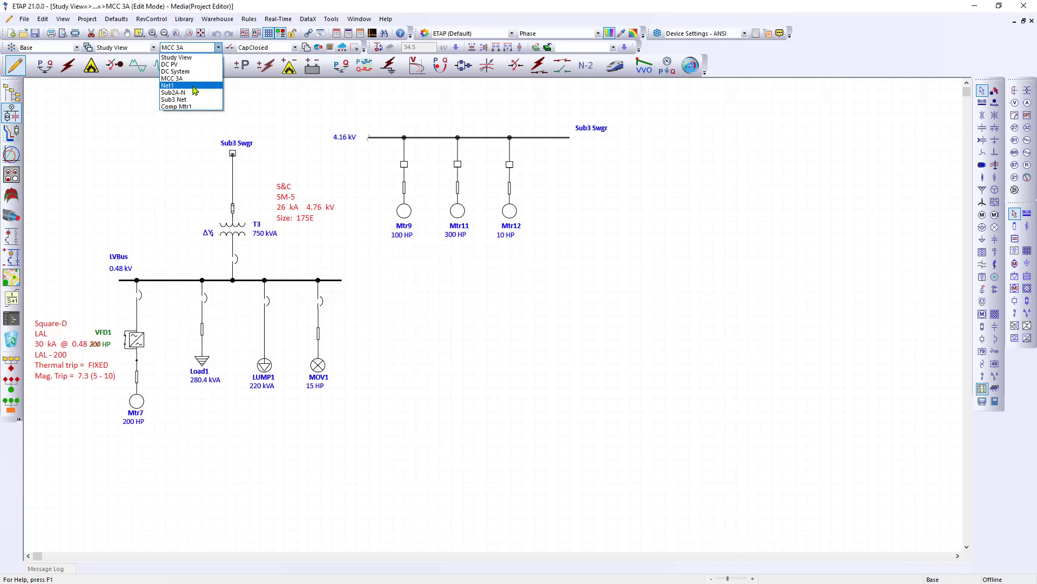
click(178, 57)
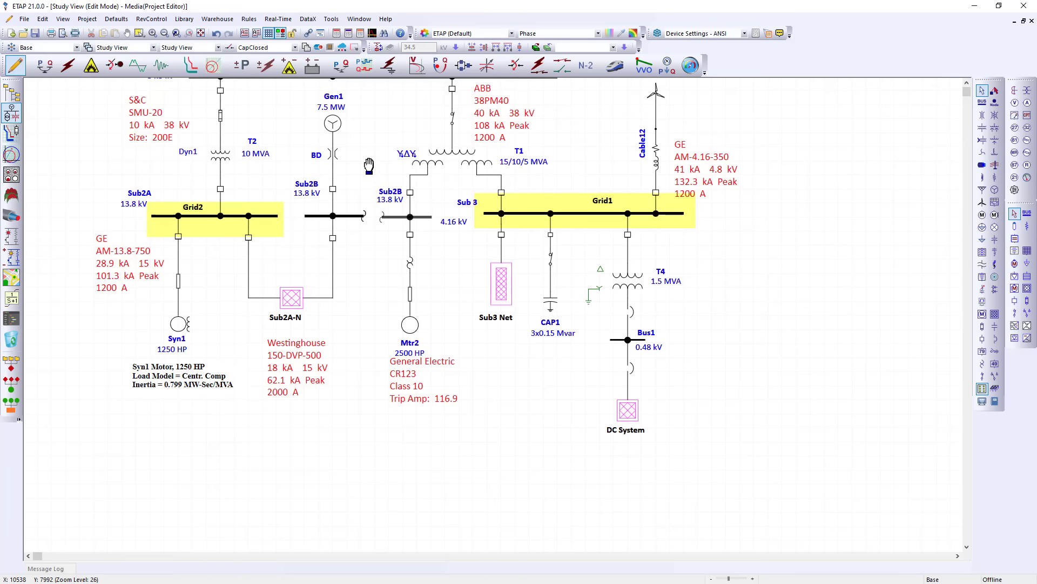
Step: Open Sub3 Net from the Study View diagram, and its nested MCC 3A composite network
drag(389, 169, 388, 226)
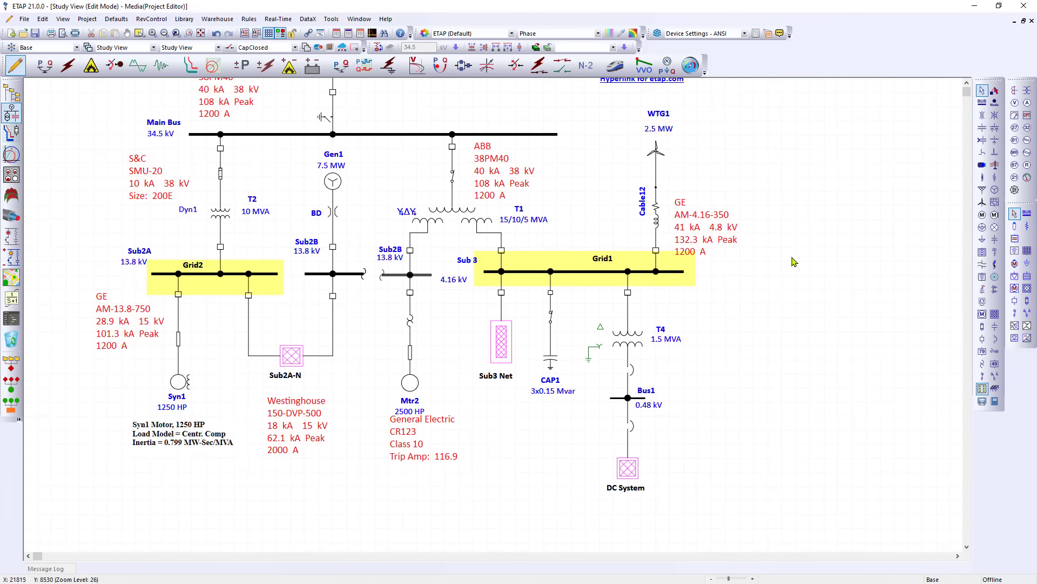
scroll(578, 232, up, 1)
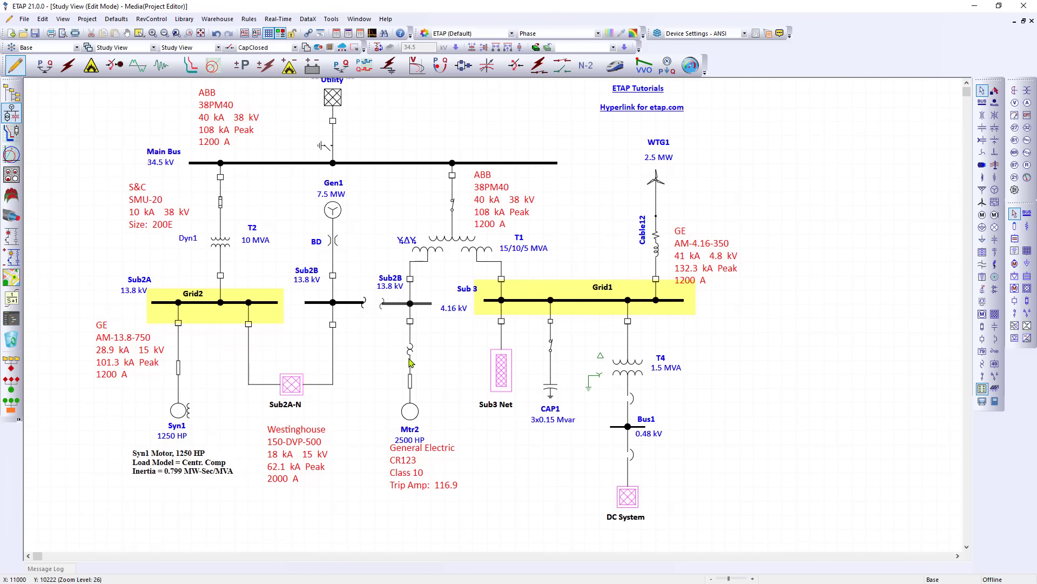
double_click(496, 379)
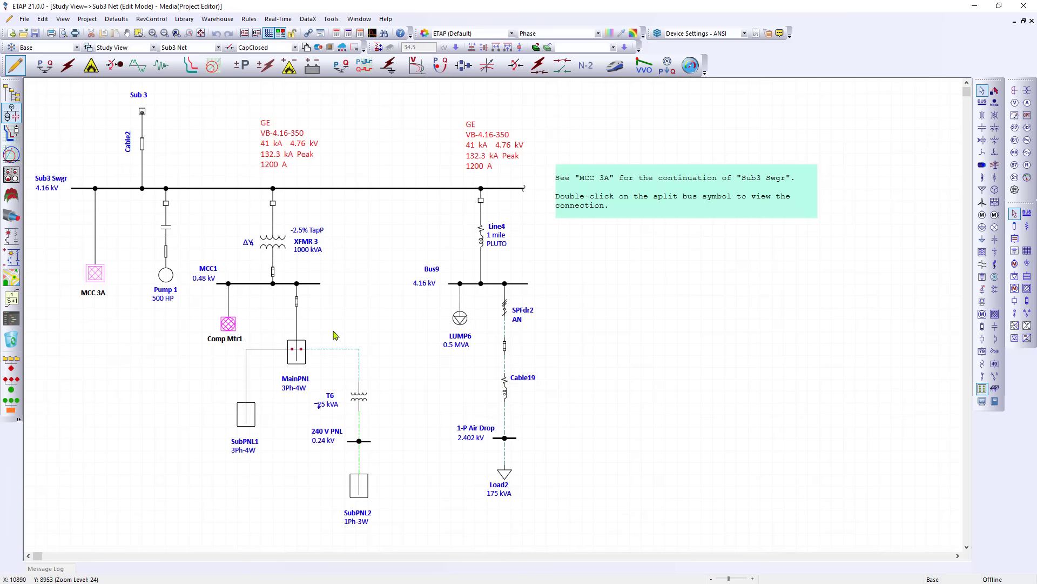
double_click(95, 273)
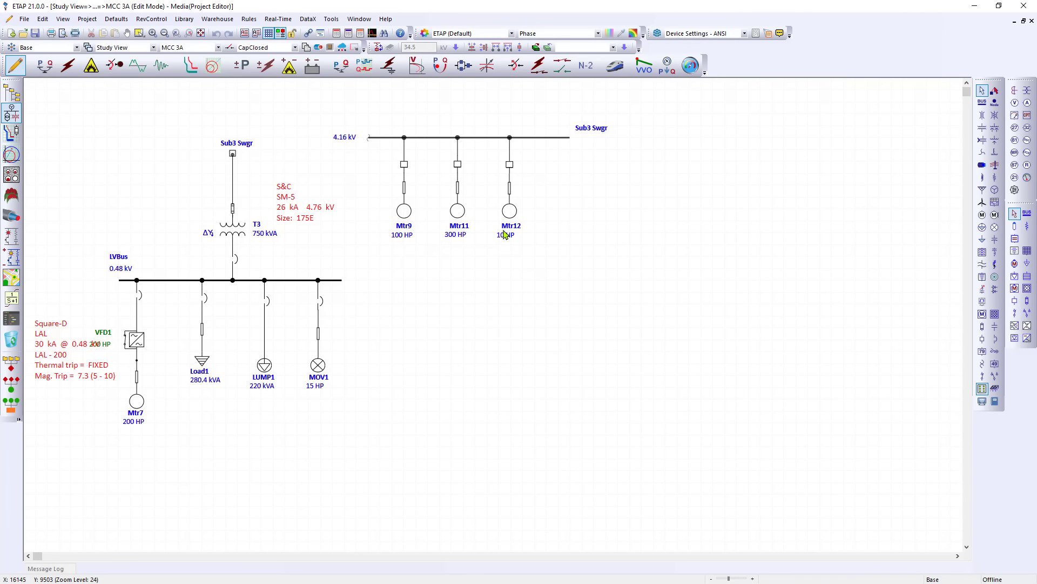
Step: Replicate the properties of motor Mtr9 to motors Mtr11 and Mtr12 in the MCC 3A network
drag(377, 213, 521, 236)
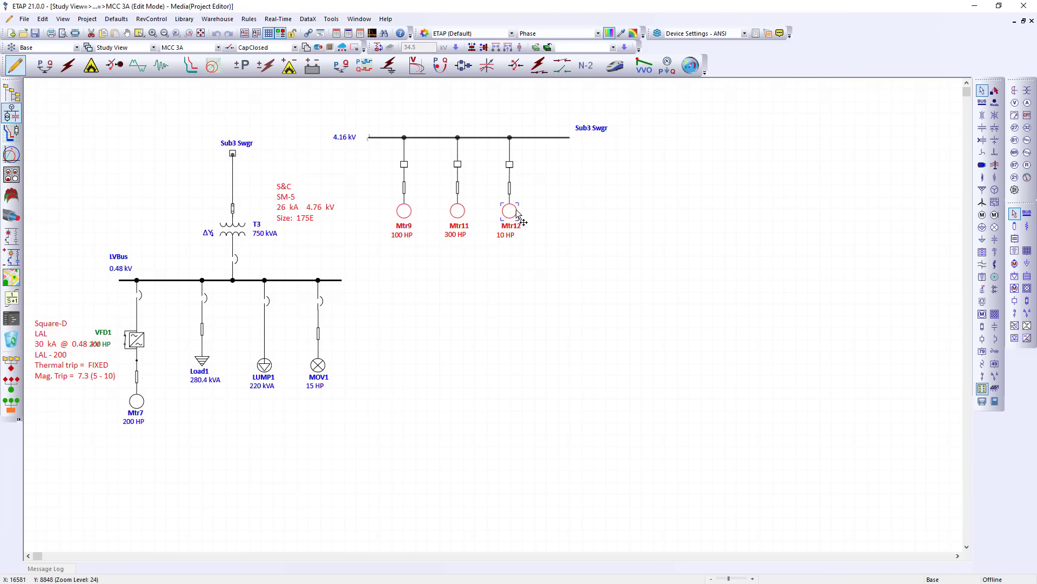
click(408, 214)
ctrl+alt+click(410, 217)
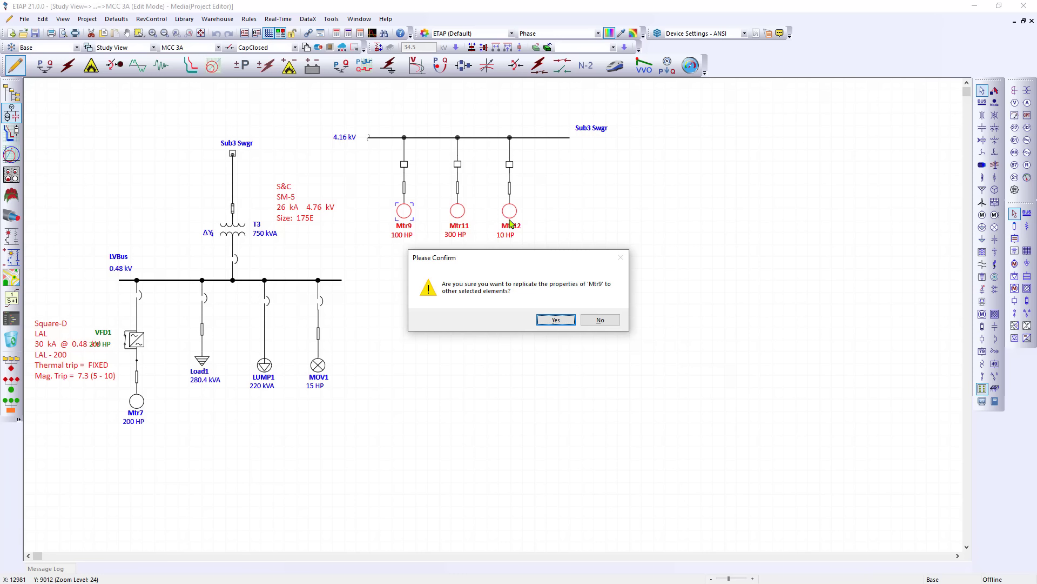
click(556, 320)
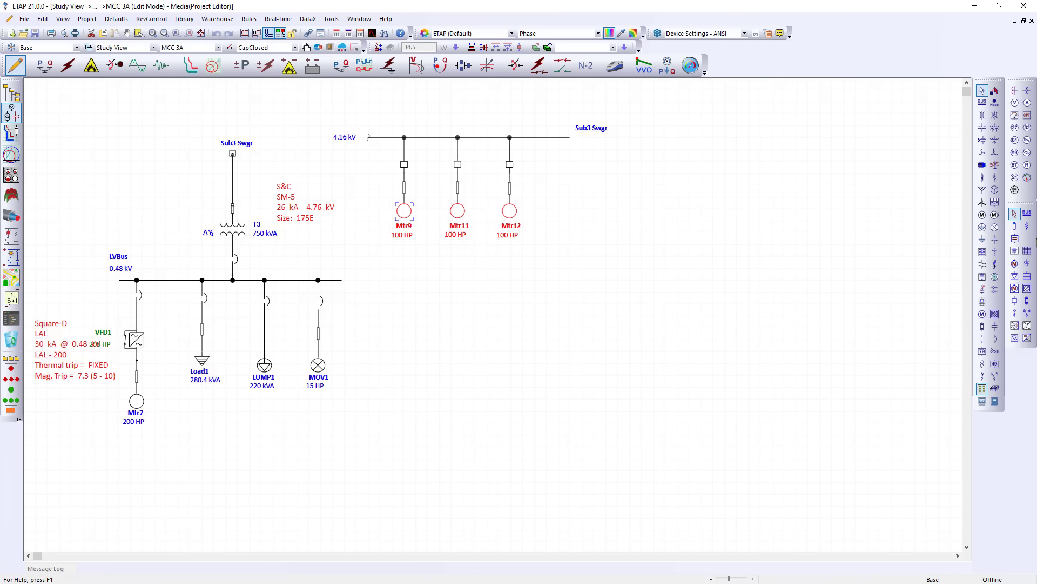
click(527, 178)
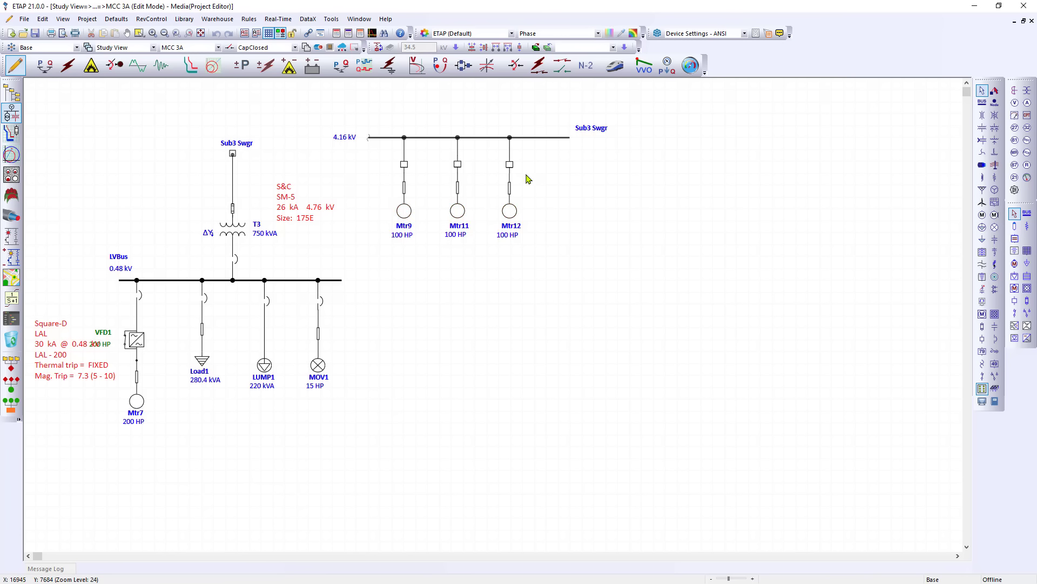
Step: Duplicate the complete Mtr12 motor branch beside the original and connect the copy to the Sub3 Swgr bus
click(542, 226)
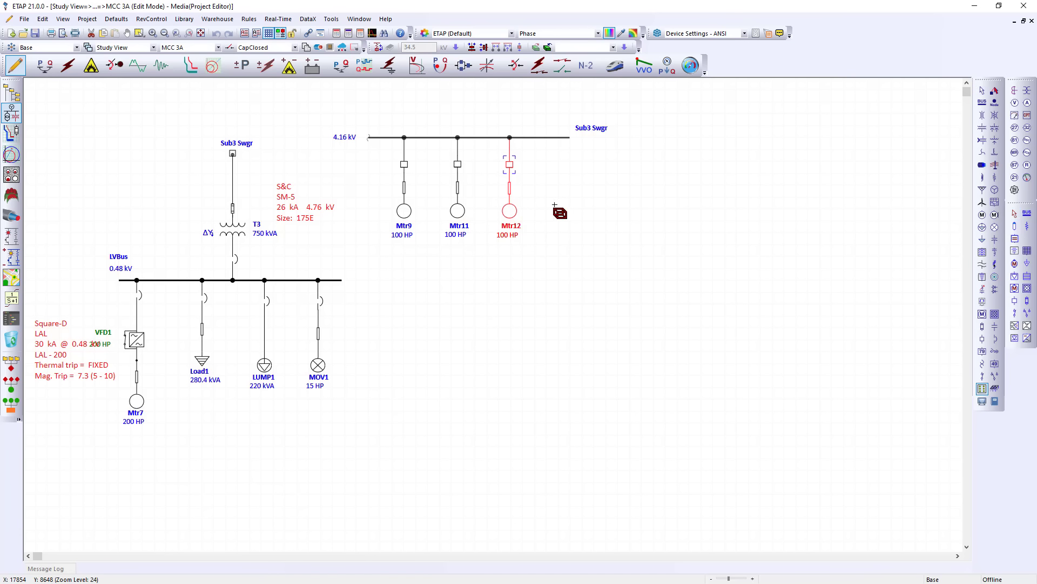
key(ctrl+v)
drag(554, 172, 554, 137)
drag(554, 226, 554, 211)
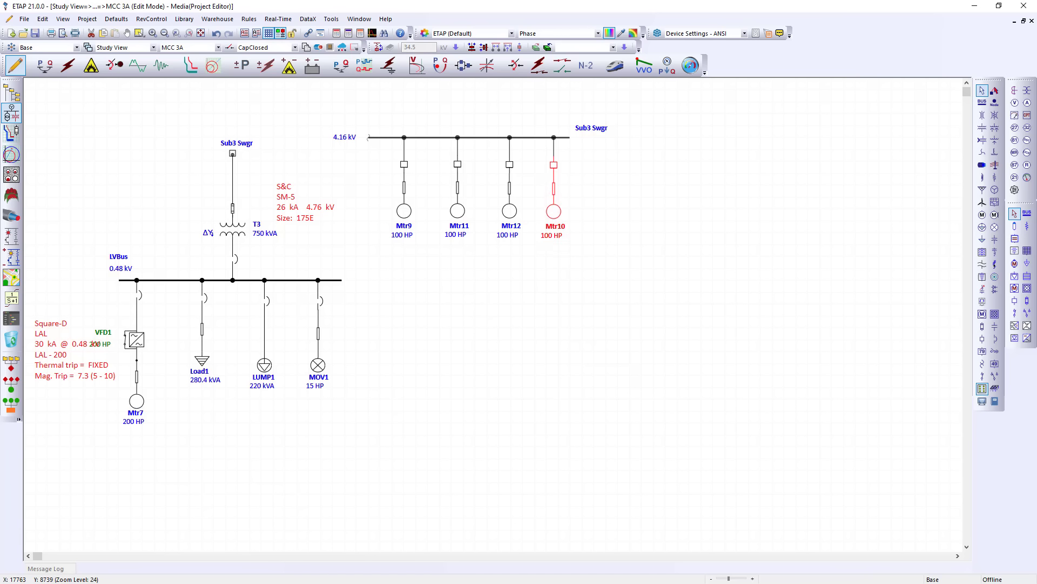
click(582, 174)
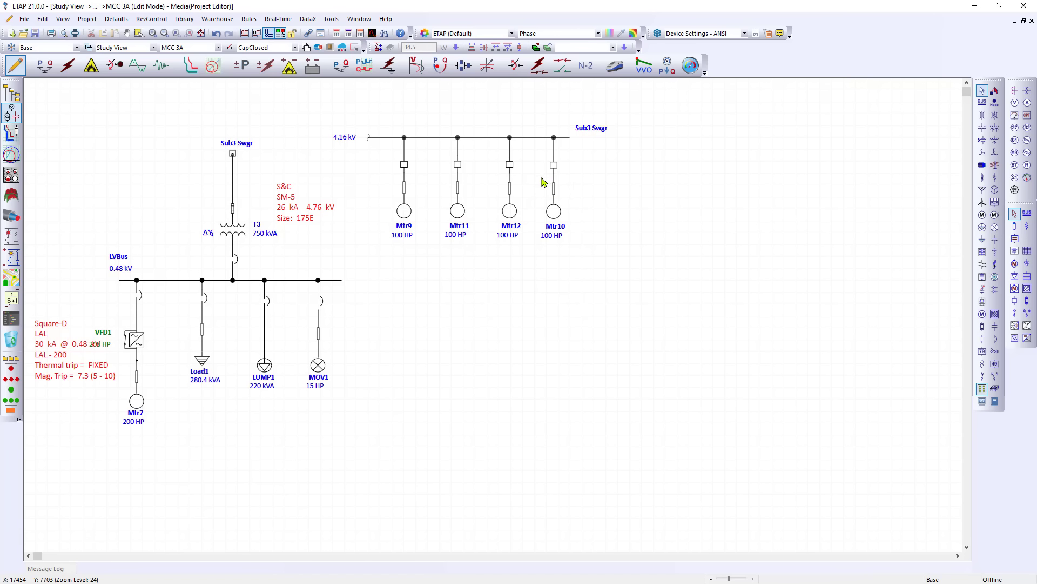
click(529, 216)
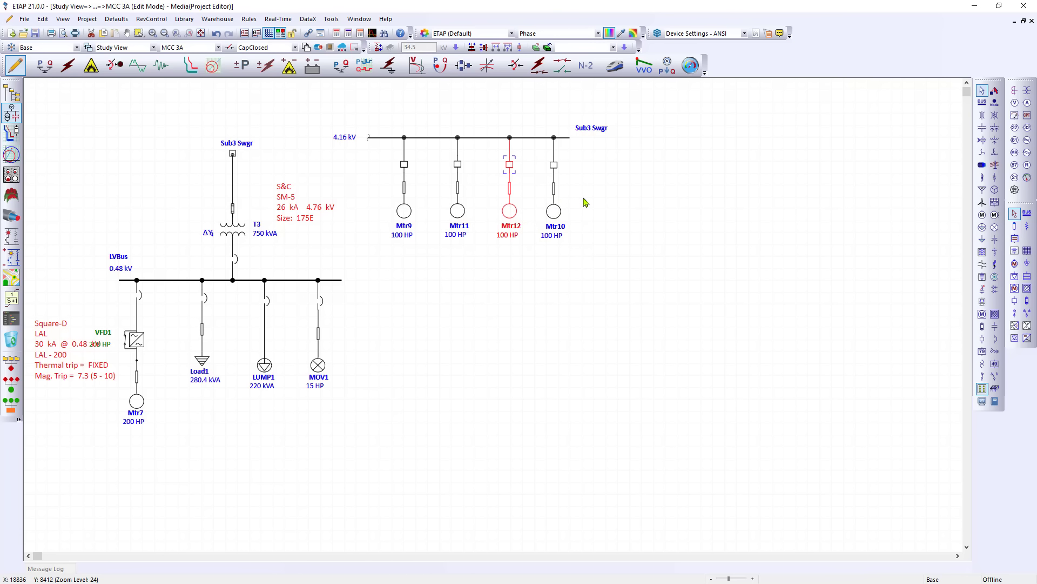
click(585, 201)
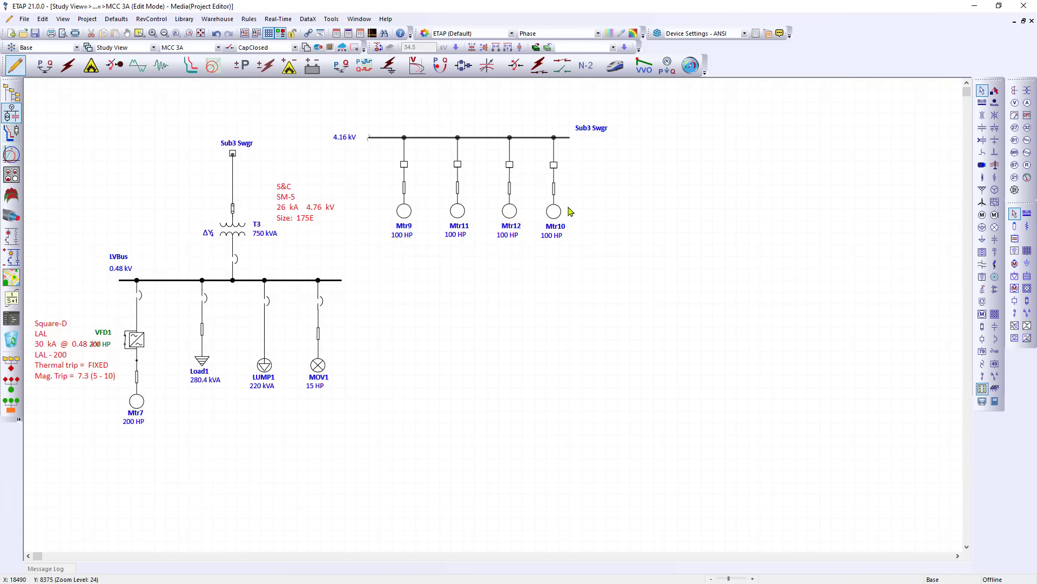
Step: Rename the copied motor as Motor 10 directly on the diagram and recenter its horsepower label beneath the ID
click(569, 137)
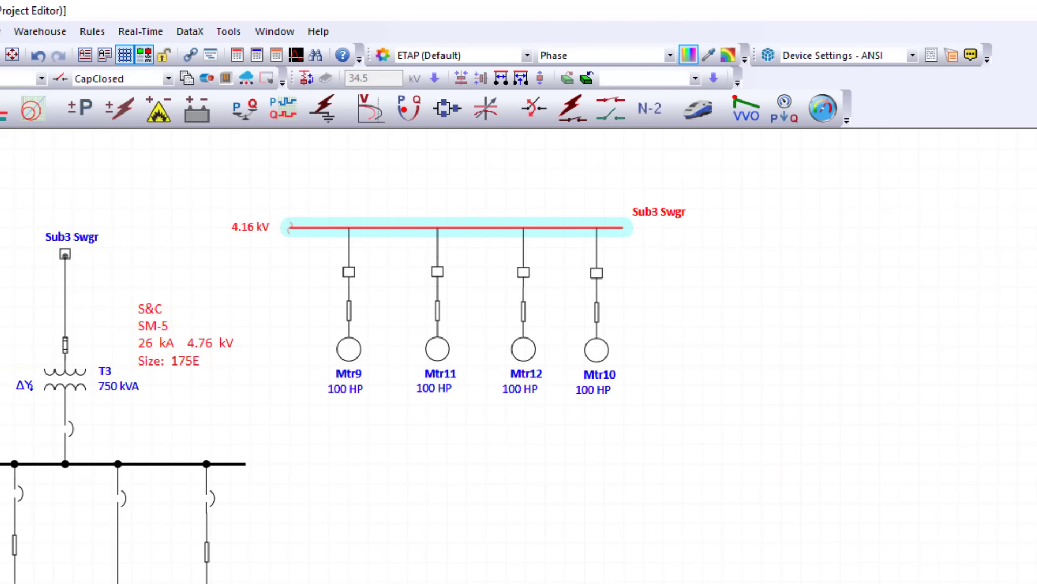
click(603, 381)
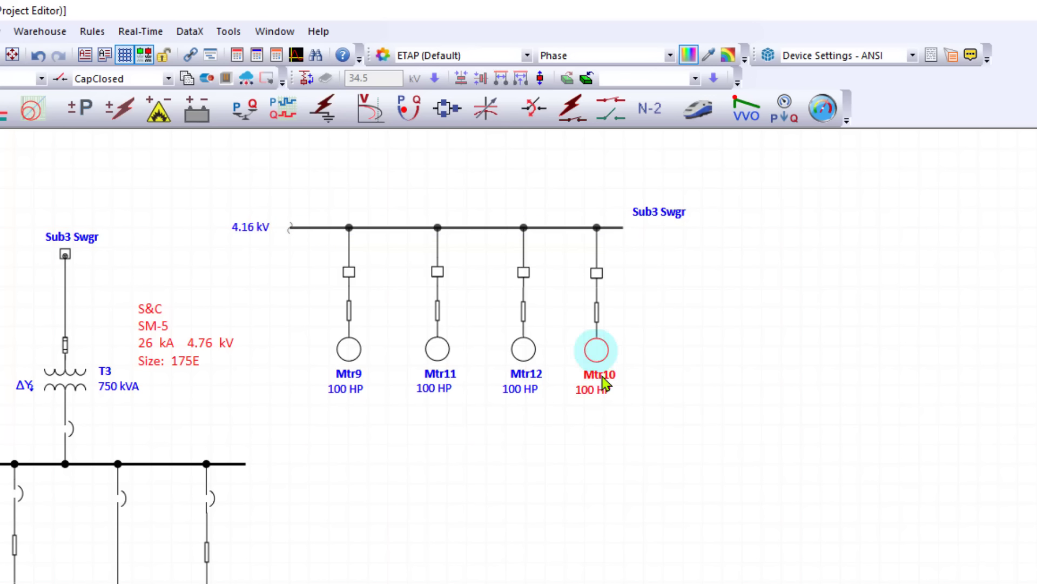
click(604, 378)
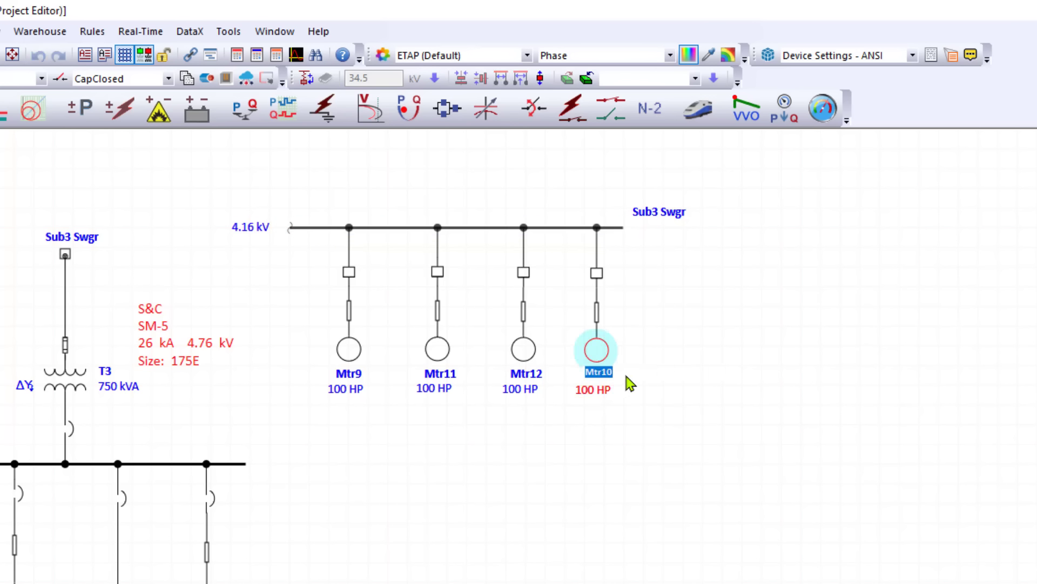
text(Motor)
click(668, 409)
drag(602, 388, 613, 384)
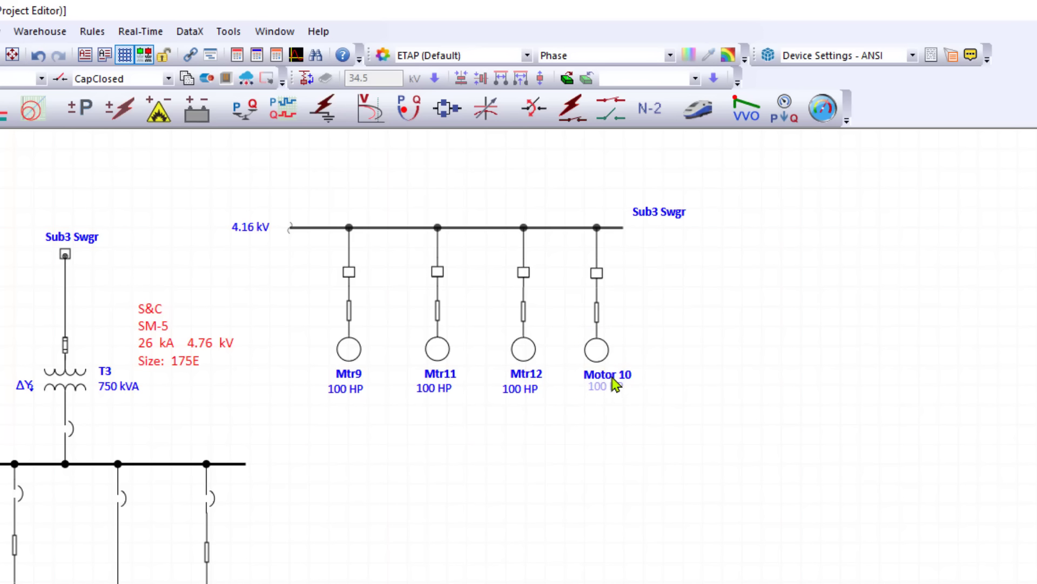
Step: Inspect Motor 10's ID in its Induction Machine Editor and in the editable label on the diagram
double_click(598, 353)
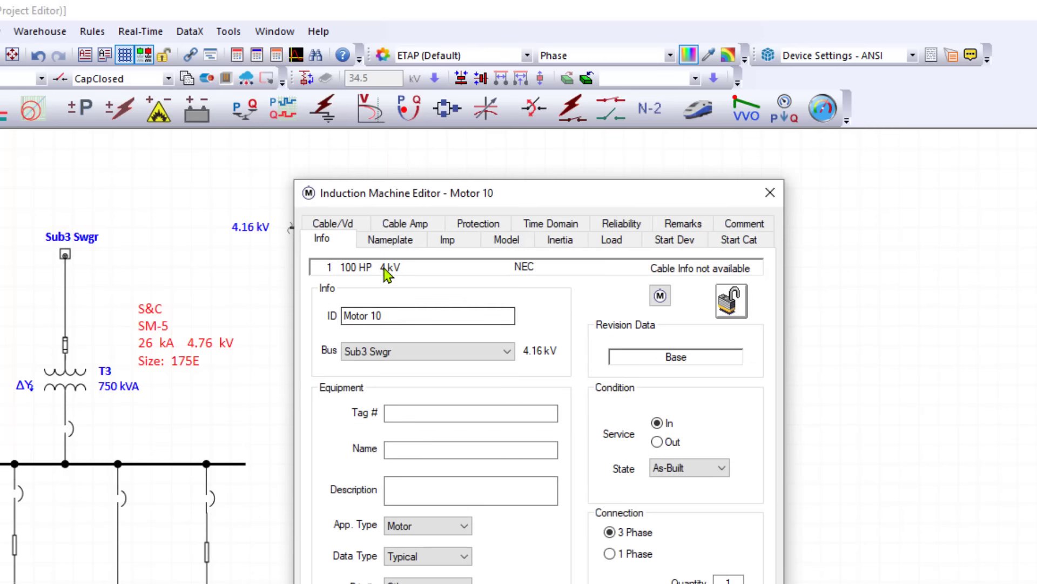
click(770, 193)
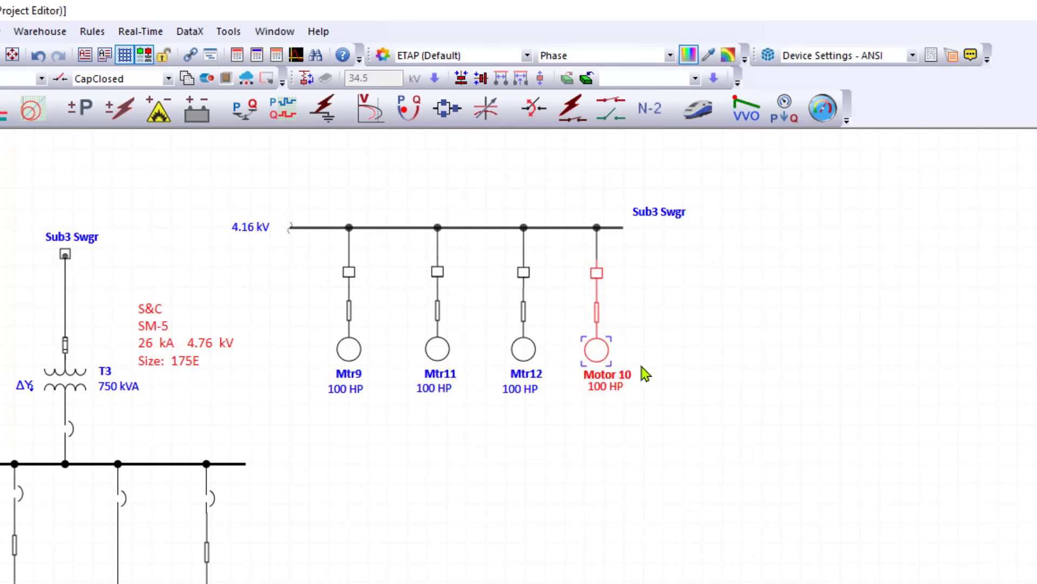
double_click(604, 349)
drag(436, 315, 351, 311)
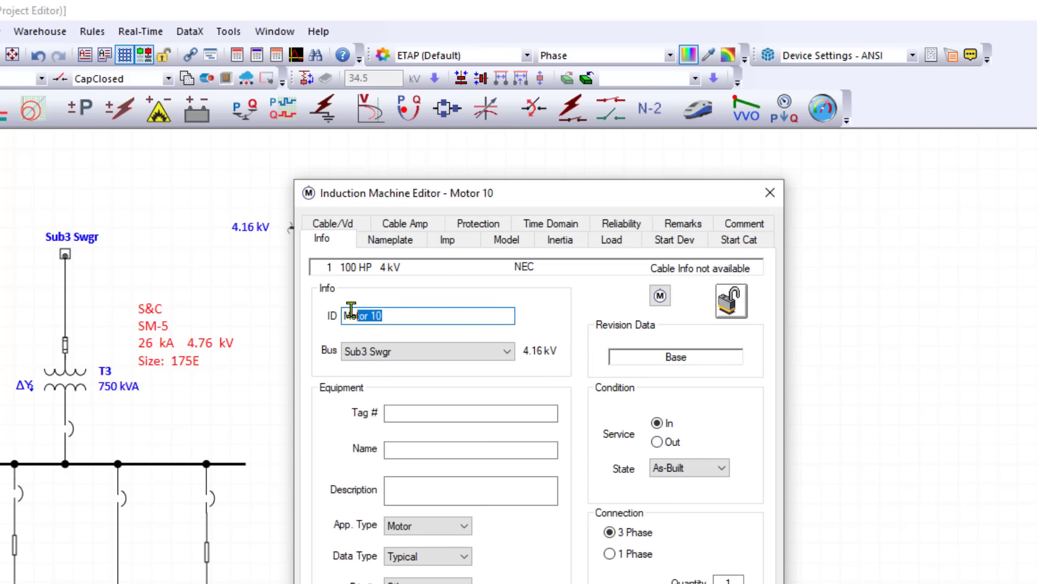
click(770, 193)
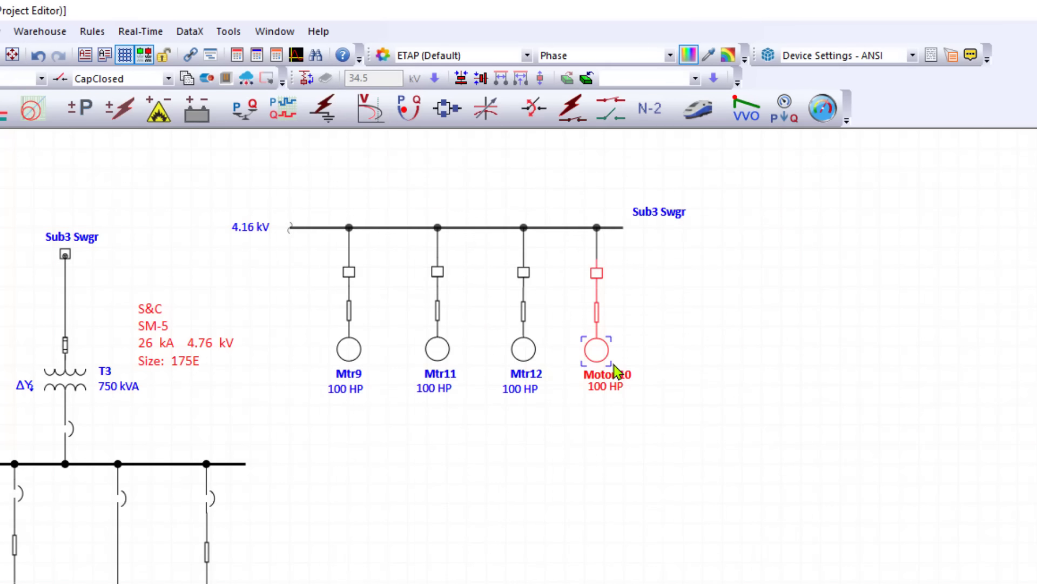
click(615, 378)
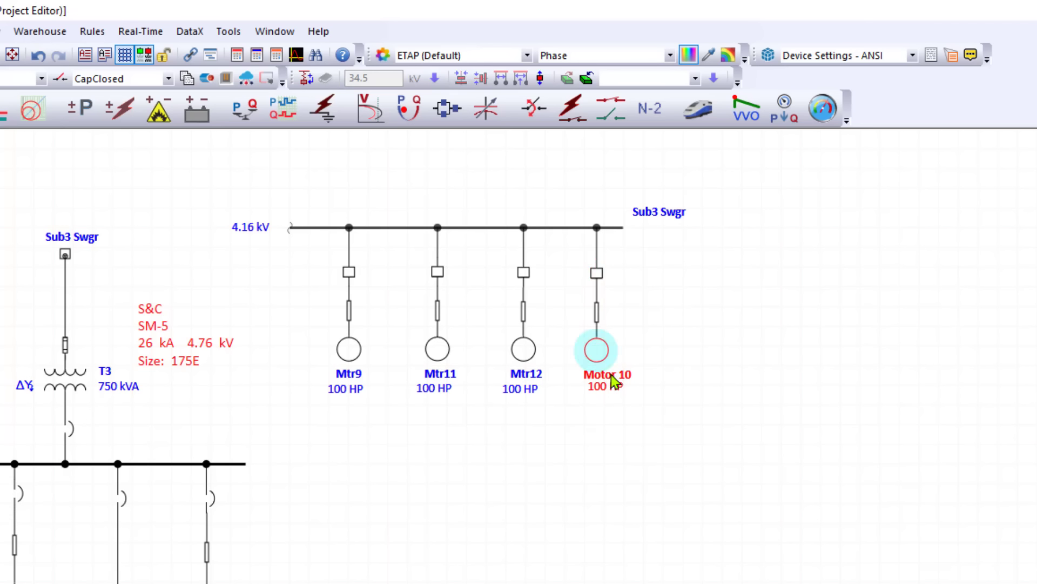
click(610, 375)
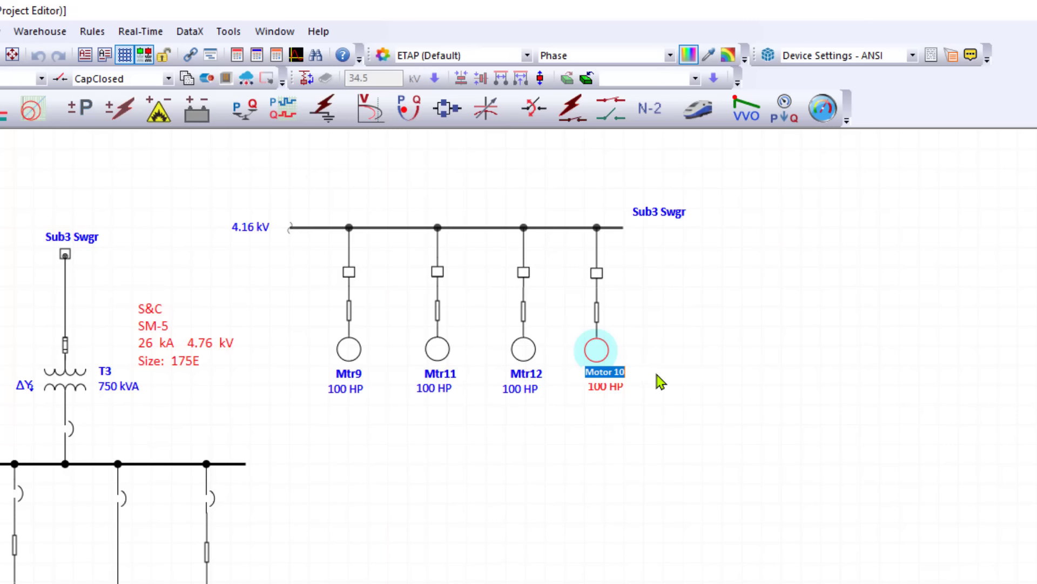
click(711, 385)
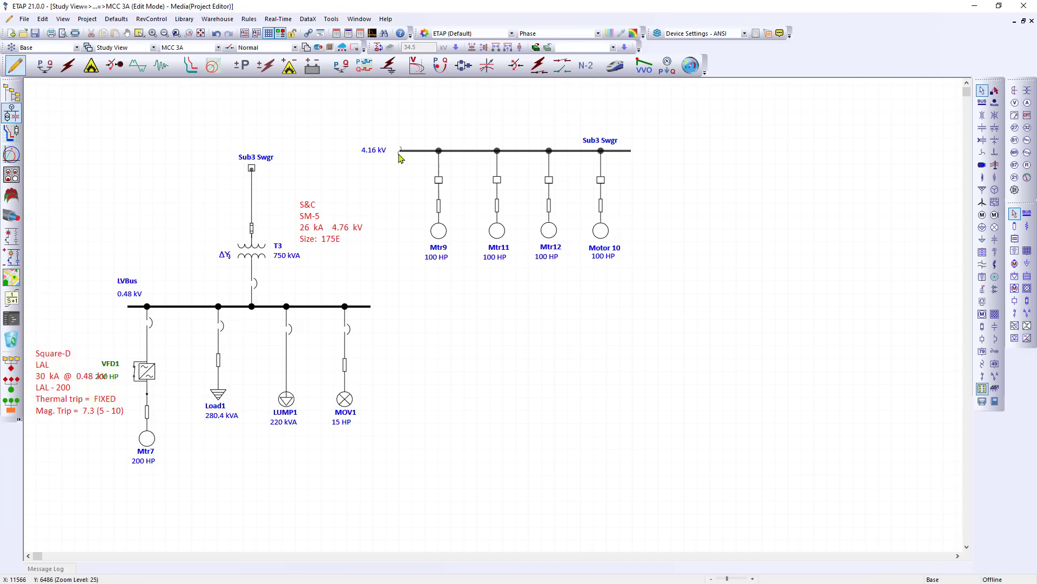
Step: Follow the Sub3 Swgr split bus symbol from MCC 3A to Sub3 Net and split that bus between Pump 1 and XFMR 3
double_click(400, 154)
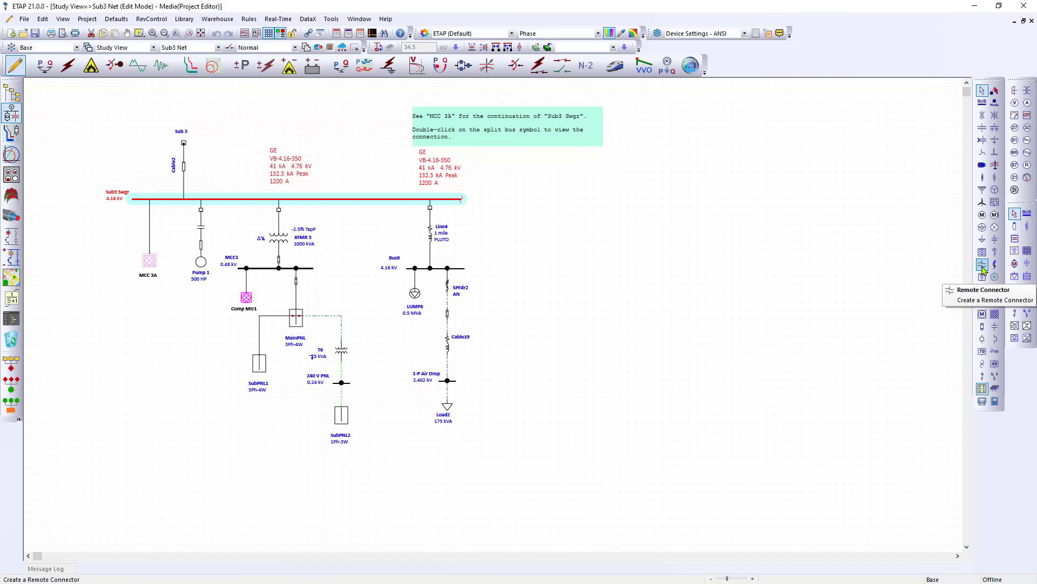
right_click(239, 200)
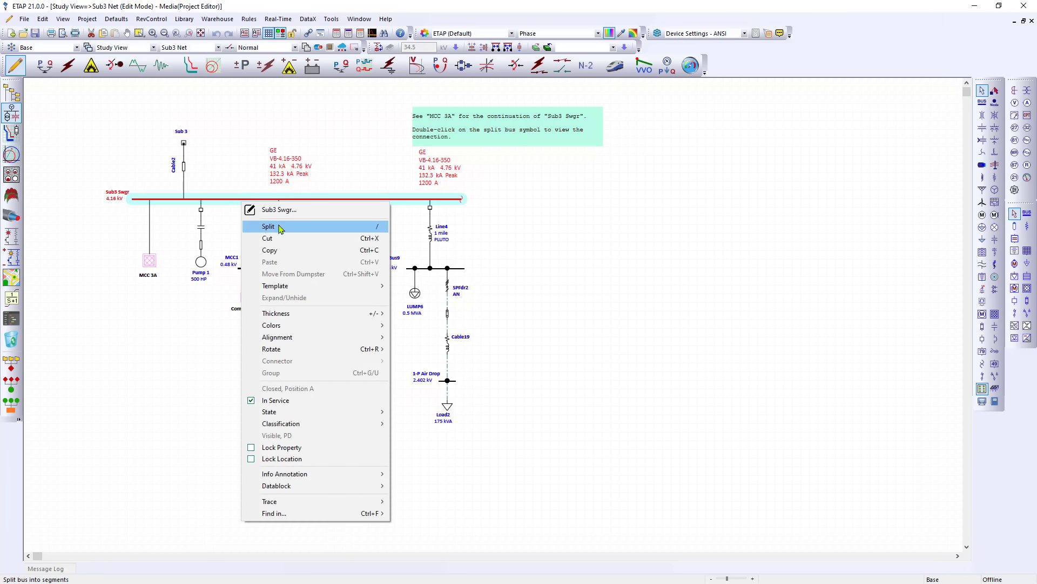
click(280, 227)
click(238, 199)
Step: Move the split-off Sub3 Swgr segment, with its XFMR 3 and Line4 branches, to the empty area right of the green note
drag(240, 169, 483, 444)
drag(292, 201, 701, 167)
click(549, 208)
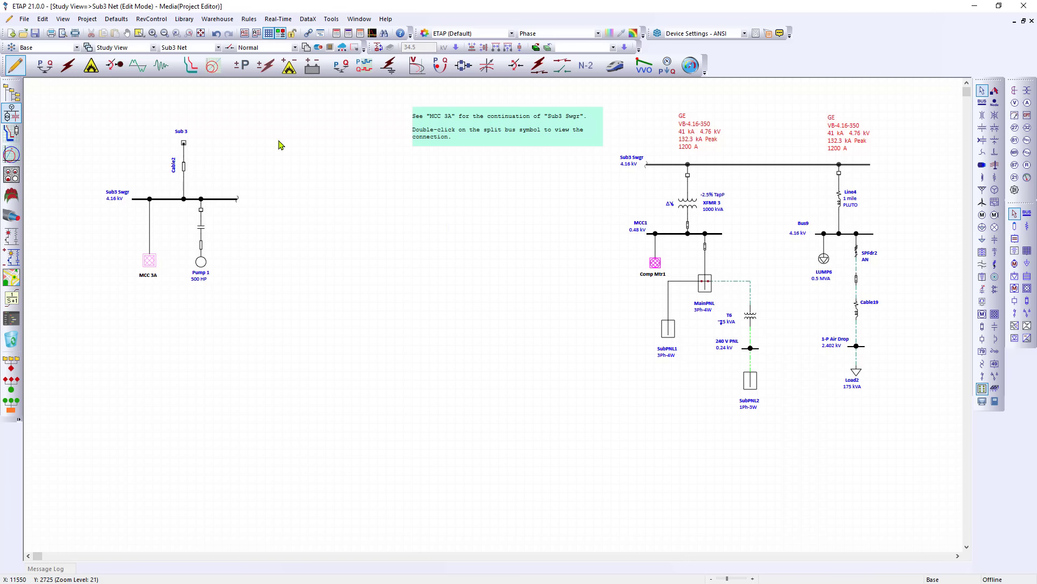
Step: Shift the separated Sub3 Swgr segment slightly, and move it with all its branches back toward the original bus segment
drag(723, 167, 718, 171)
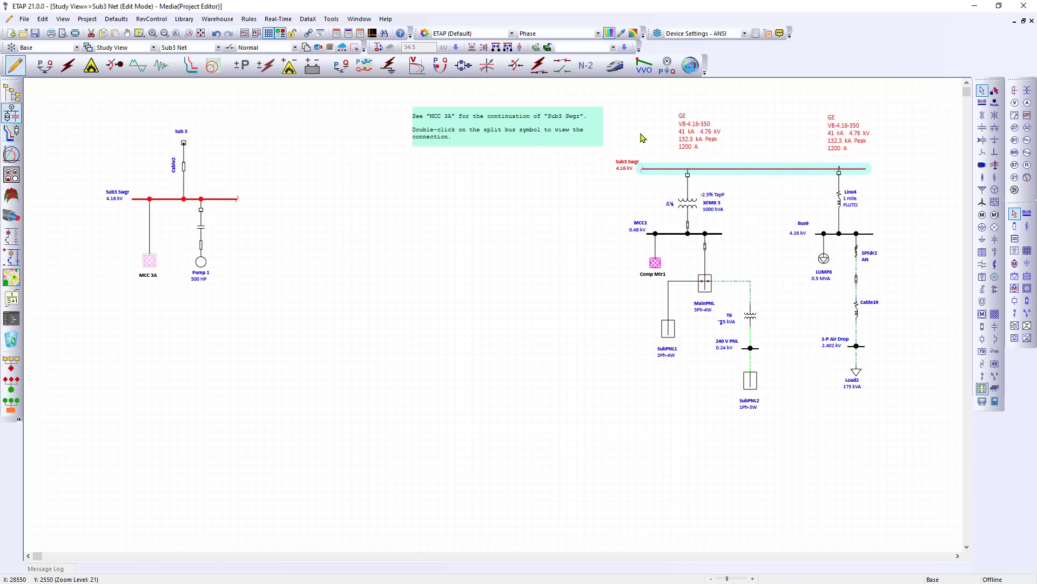
click(640, 134)
drag(888, 438, 605, 156)
drag(749, 168, 342, 198)
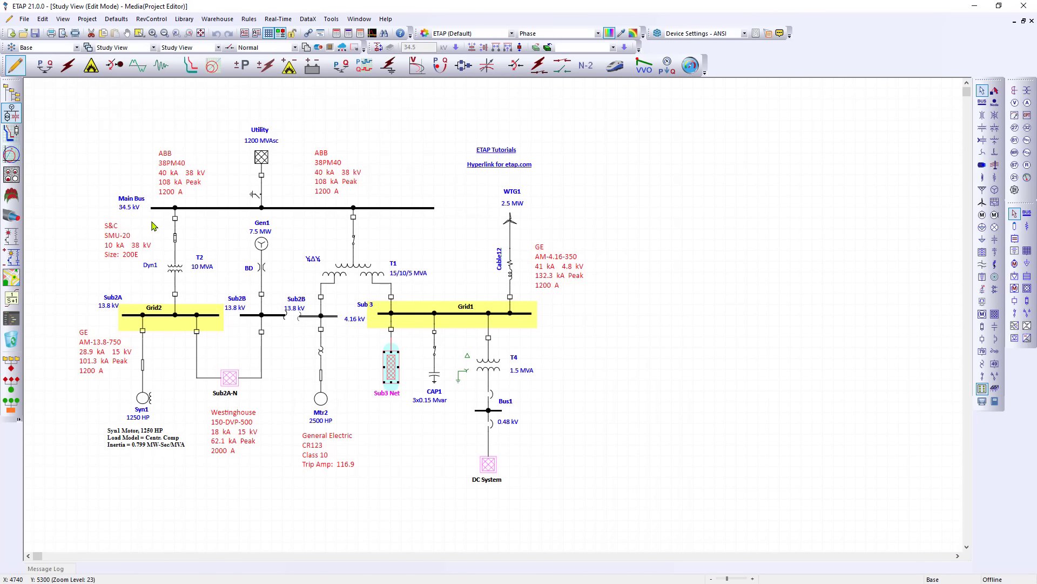
Step: In the top-level Study View, offset the fuse, transformer T2 and lower breaker, and realign them vertically with the center of breaker CB2
drag(174, 236, 197, 296)
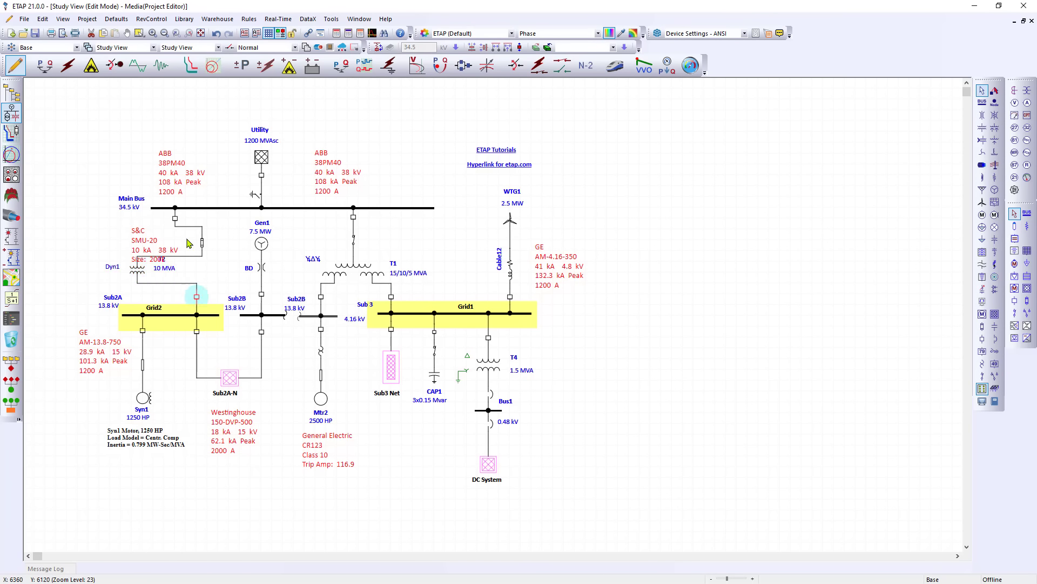
click(177, 224)
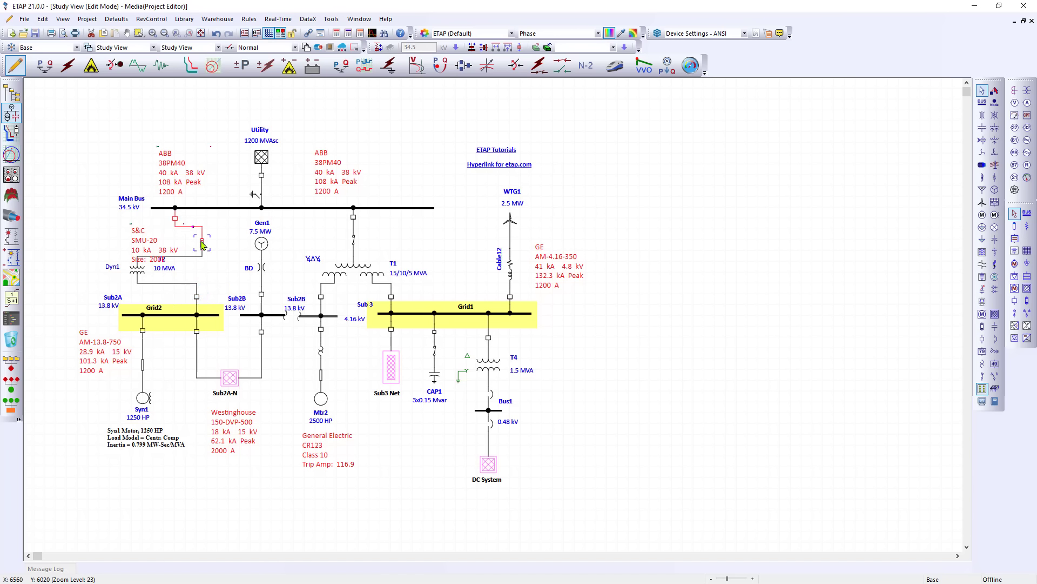
click(136, 274)
click(197, 299)
key(ctrl)
key(ctrl)
right_click(176, 222)
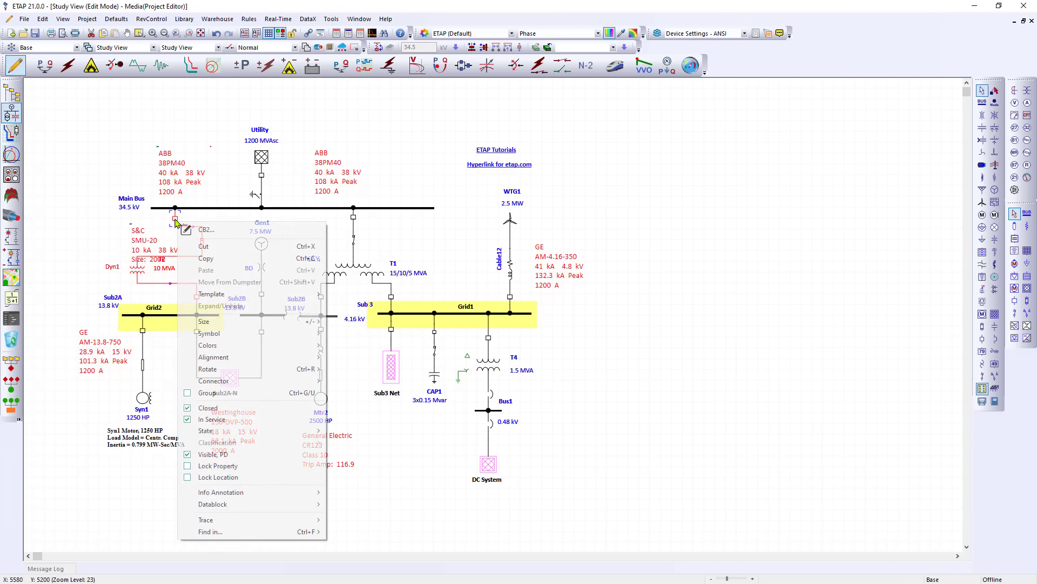
mouse_move(262, 357)
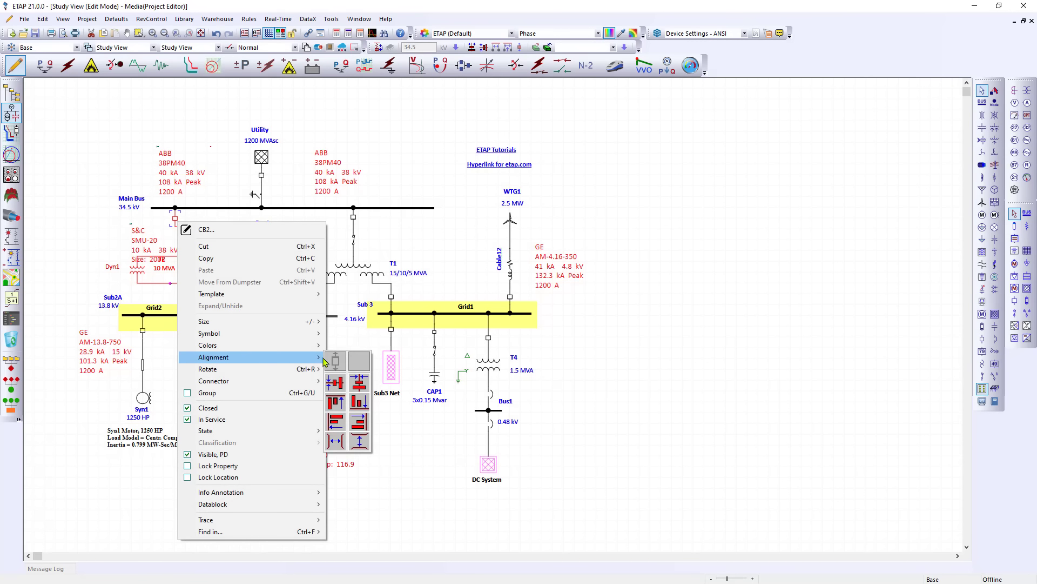
click(356, 384)
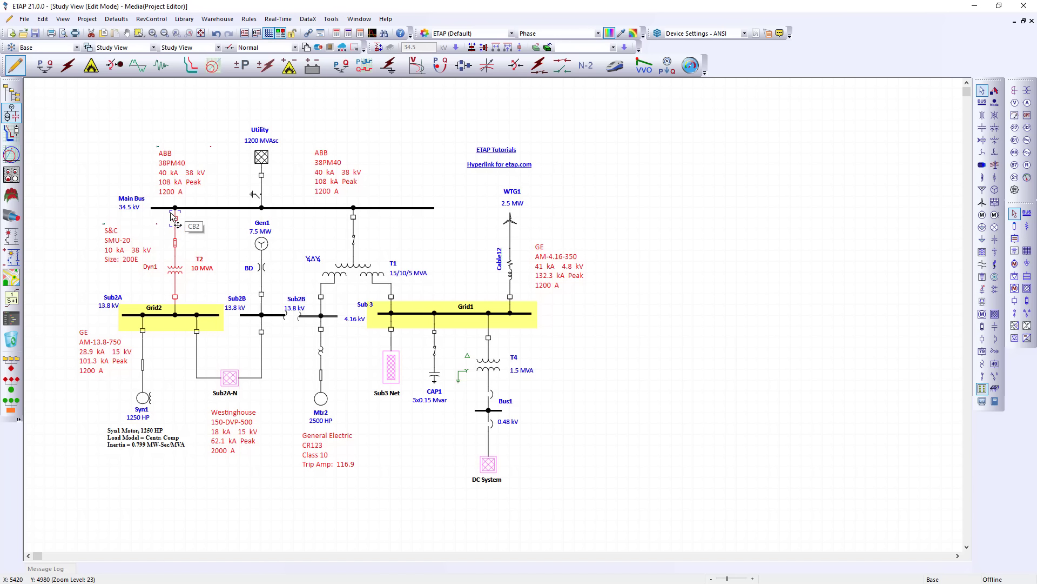
Step: Review the alignment options available for the selected elements of the T2 feeder
right_click(190, 245)
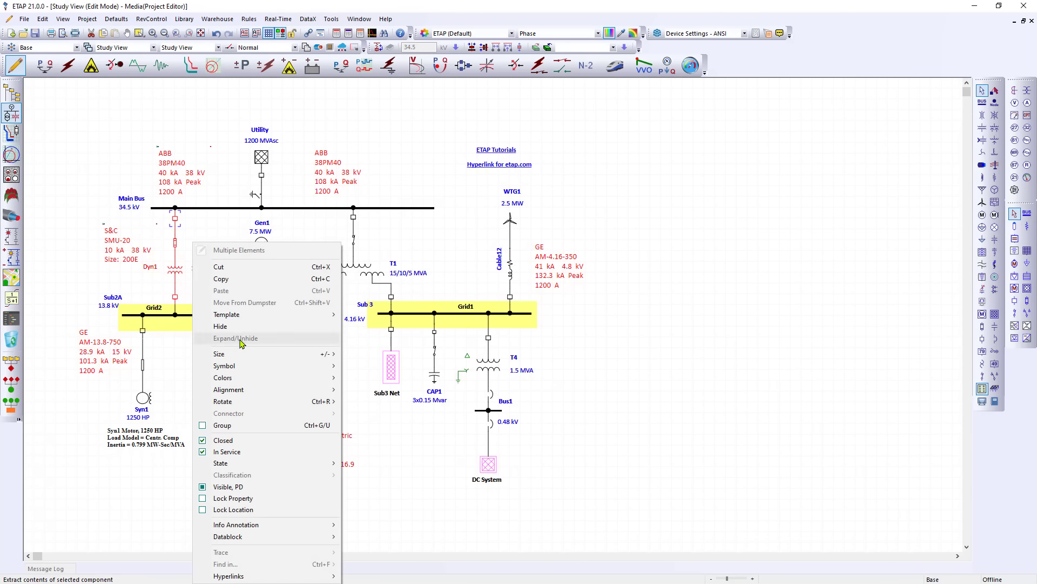
mouse_move(315, 390)
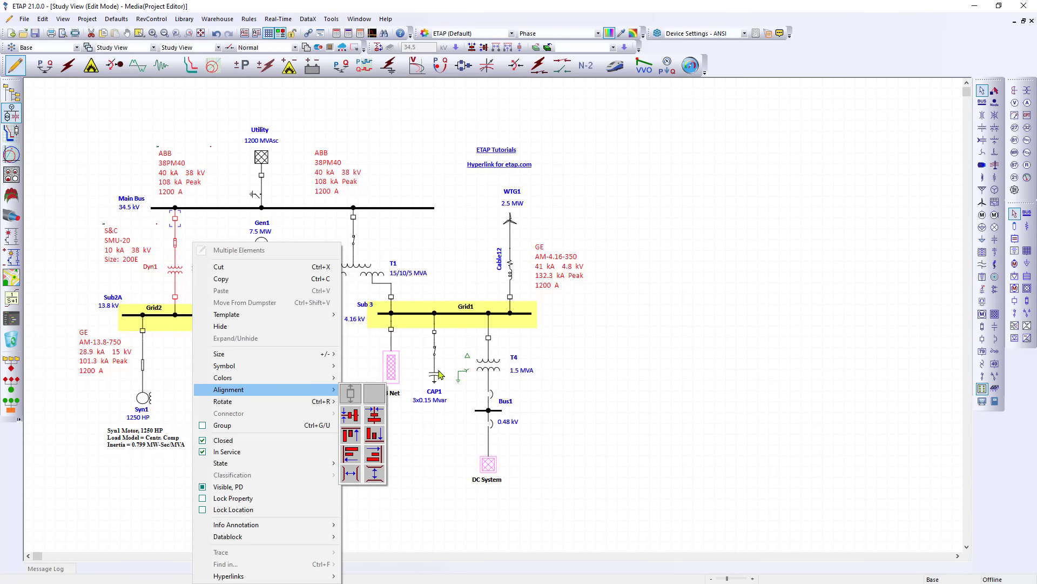
click(596, 365)
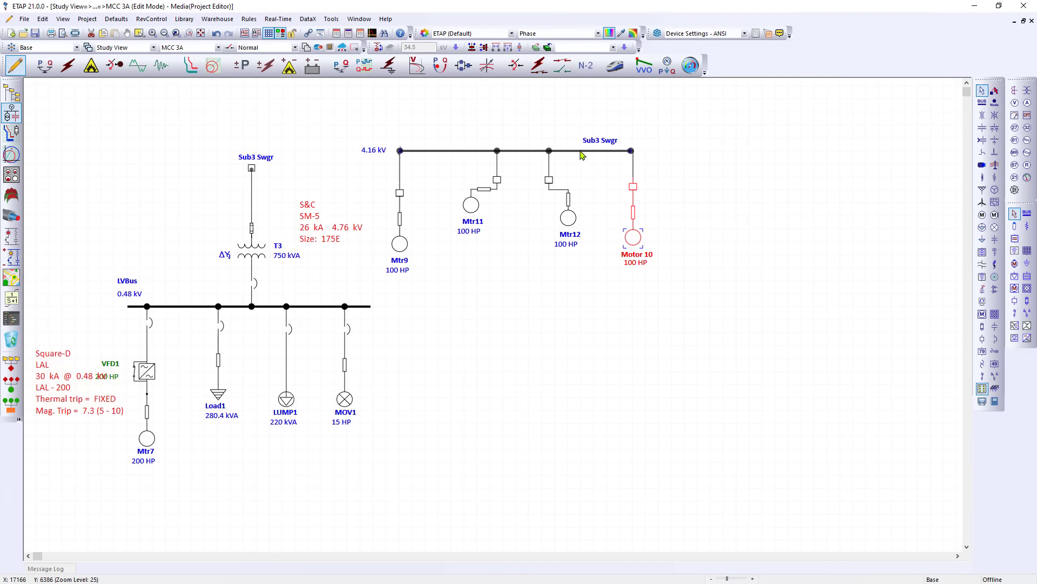
Step: Try to space the selected Sub3 Swgr bus and Motor 10 branch evenly in the horizontal direction, and undo the change
right_click(582, 155)
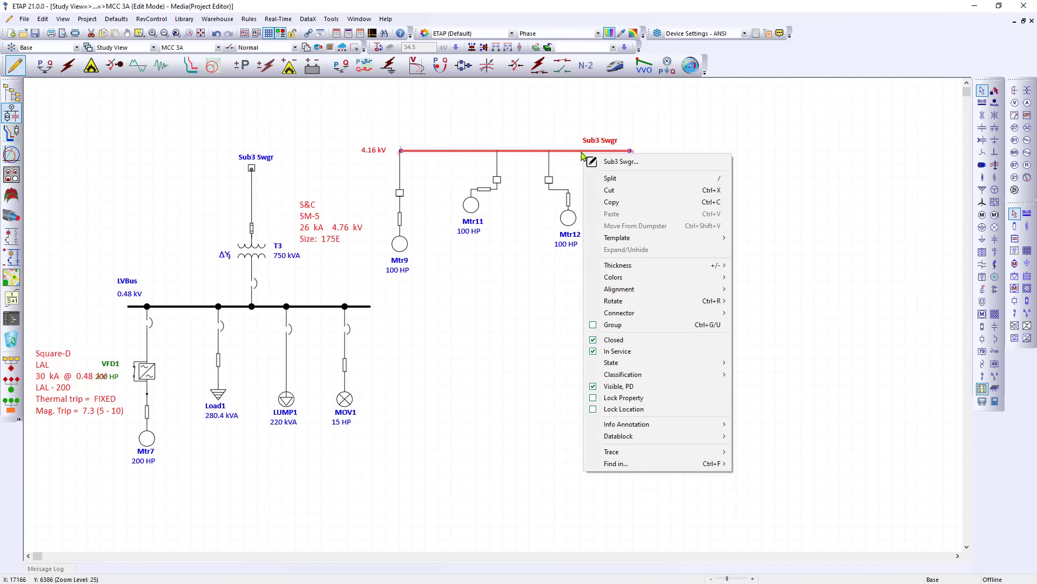
mouse_move(664, 290)
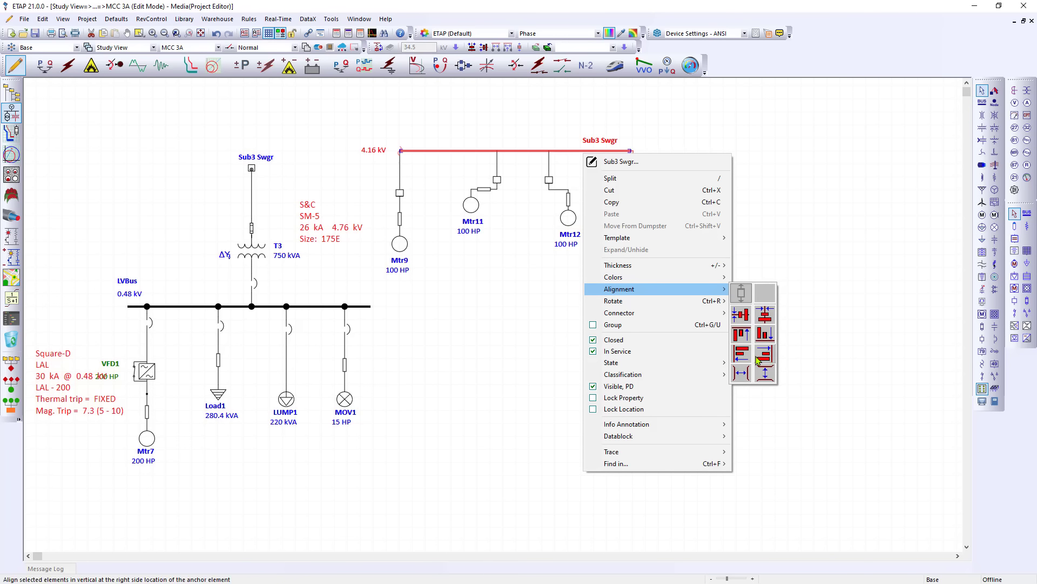
click(741, 372)
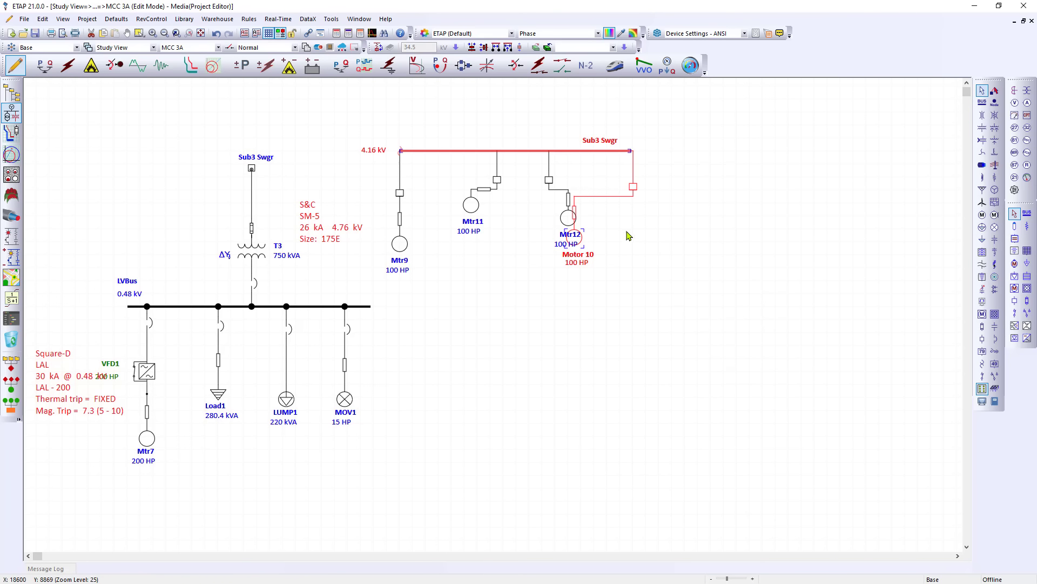
key(ctrl+z)
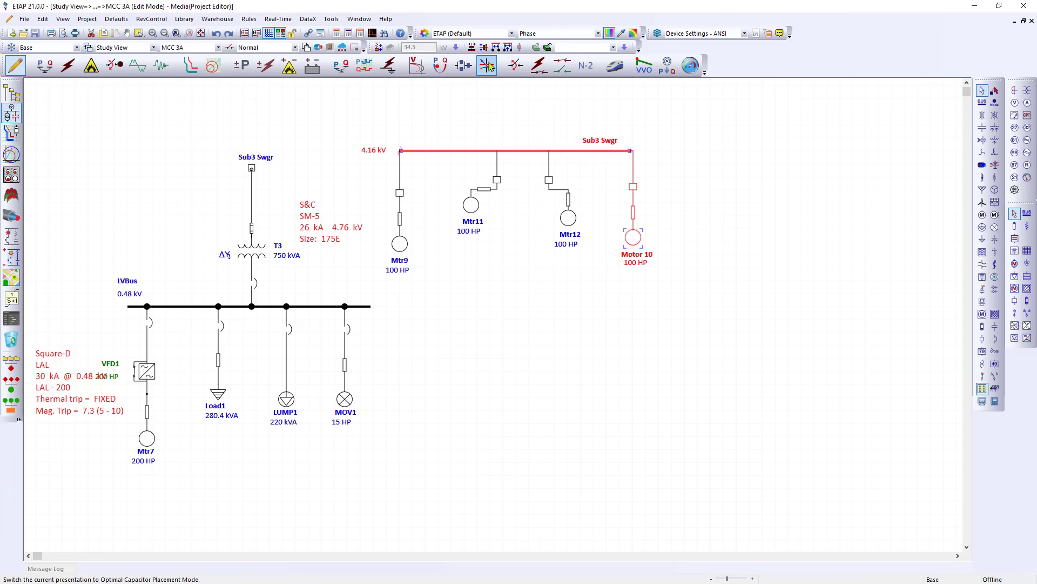
Step: Space the motor branches evenly along the Sub3 Swgr bus by reference spacing, and line up their breakers, fuses and motors in rows
click(495, 48)
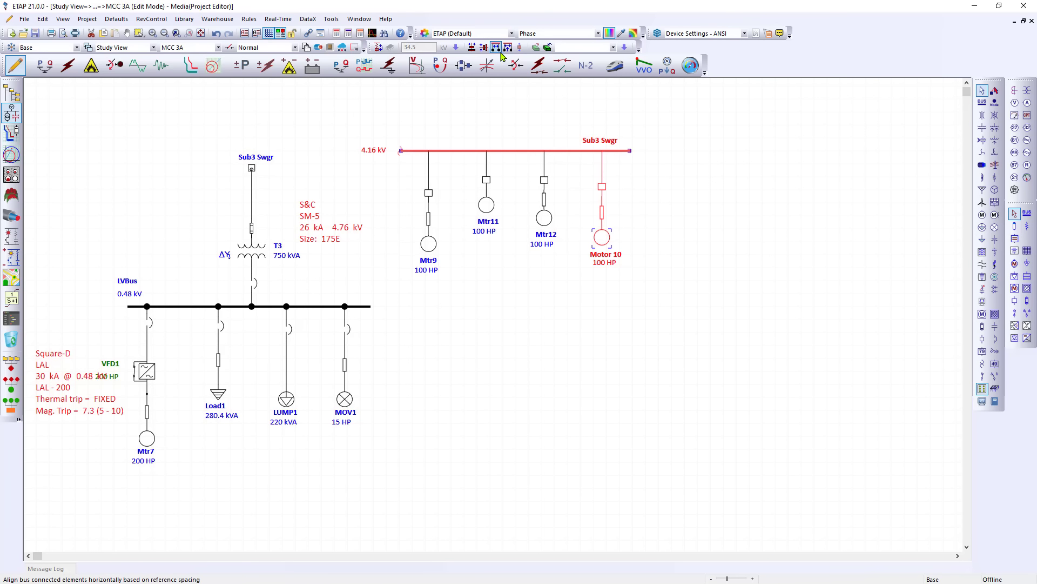
click(509, 48)
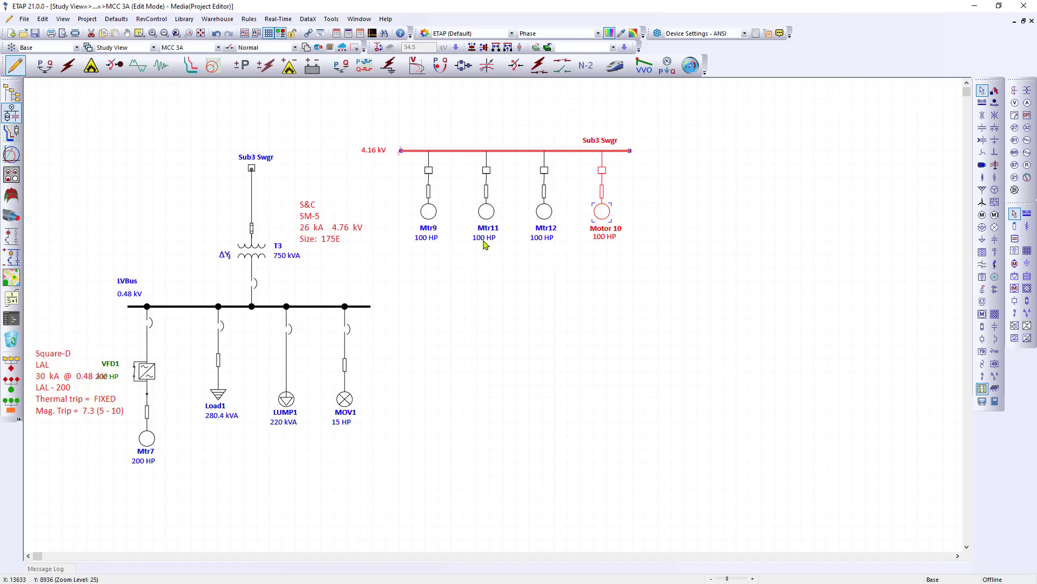
click(809, 215)
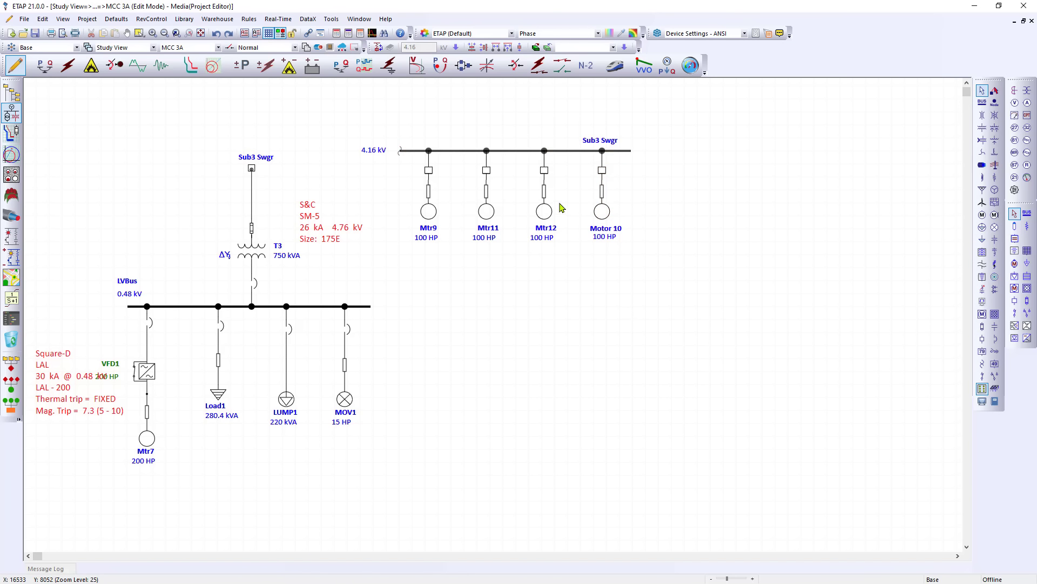
Step: Turn on AutoBuild and realign all motor branches of the Sub3 Swgr bus according to its rule-based spacing
click(378, 51)
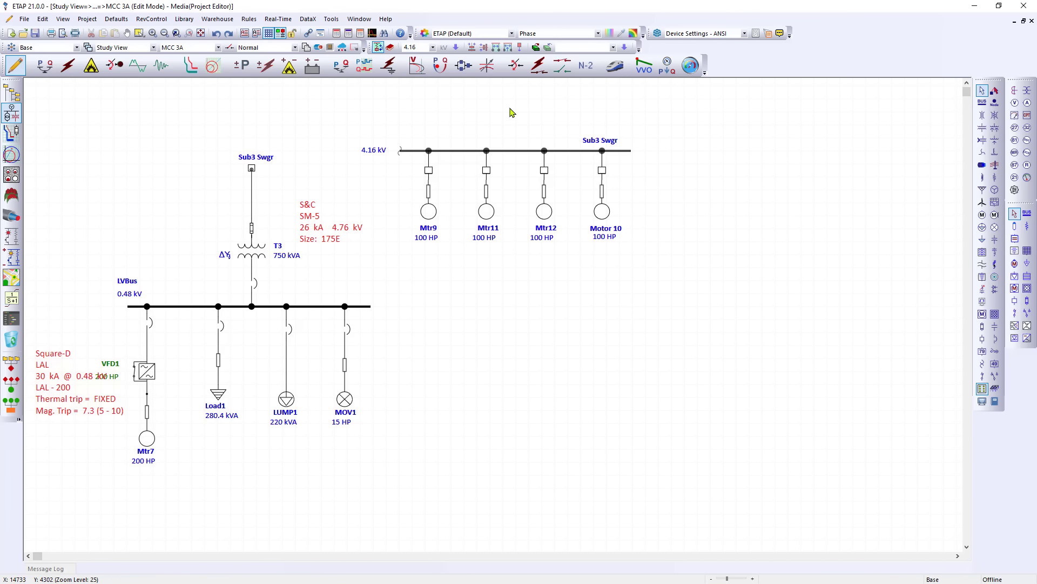
click(520, 151)
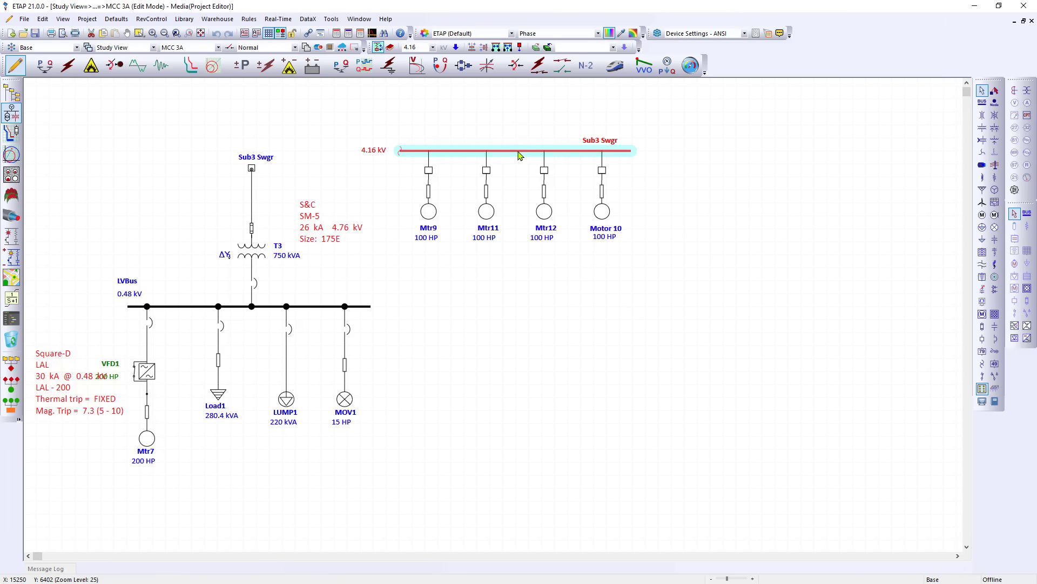
click(509, 48)
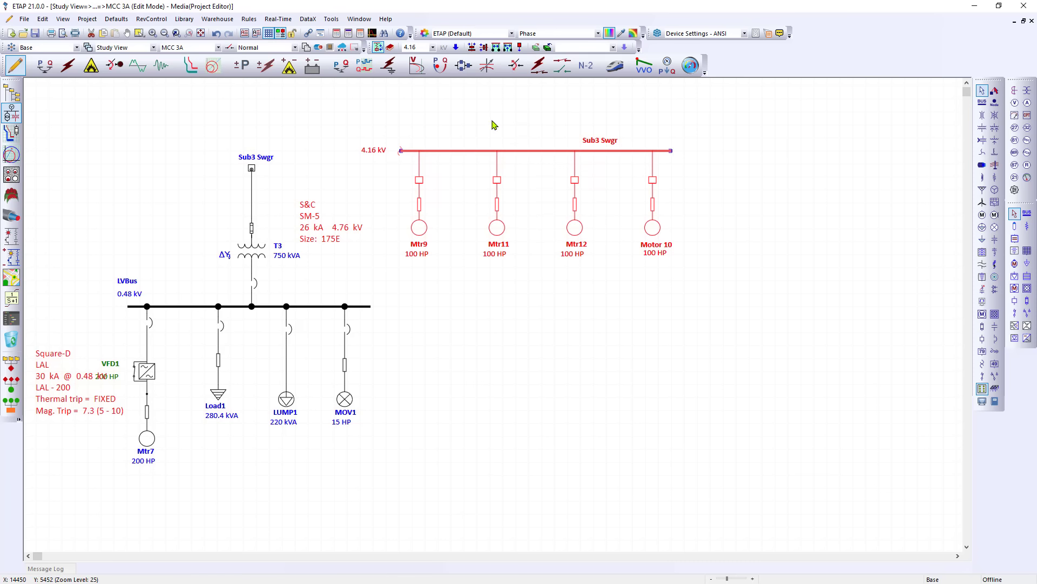
click(492, 125)
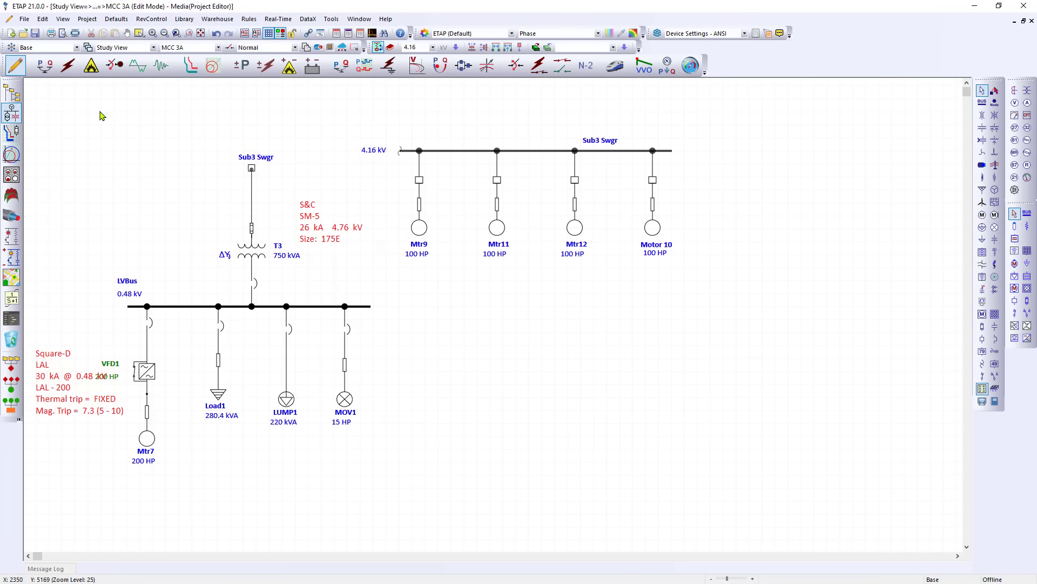
Step: Run a load flow analysis with the MCC 3A network displayed
click(45, 66)
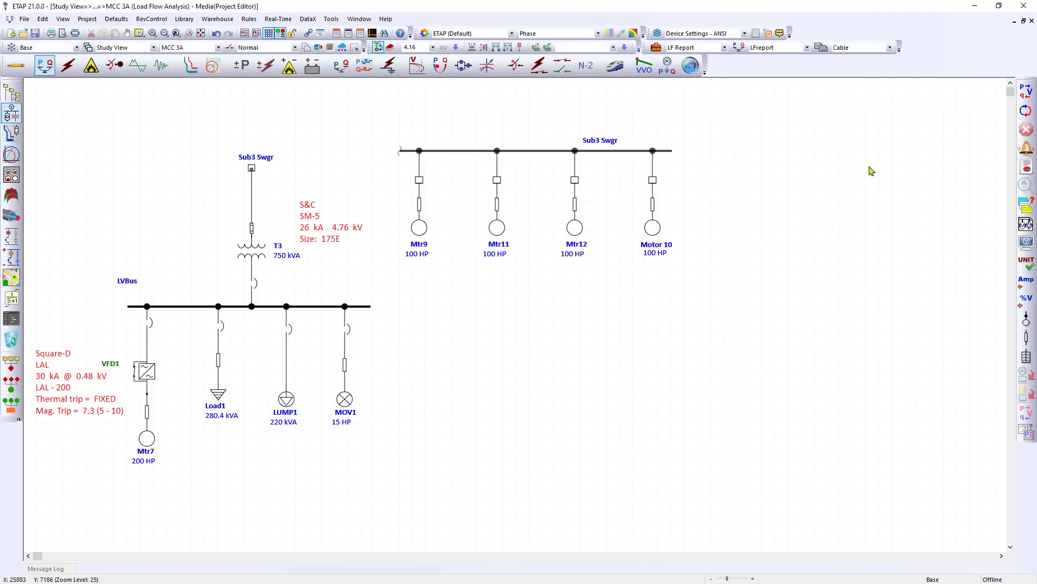
click(1026, 91)
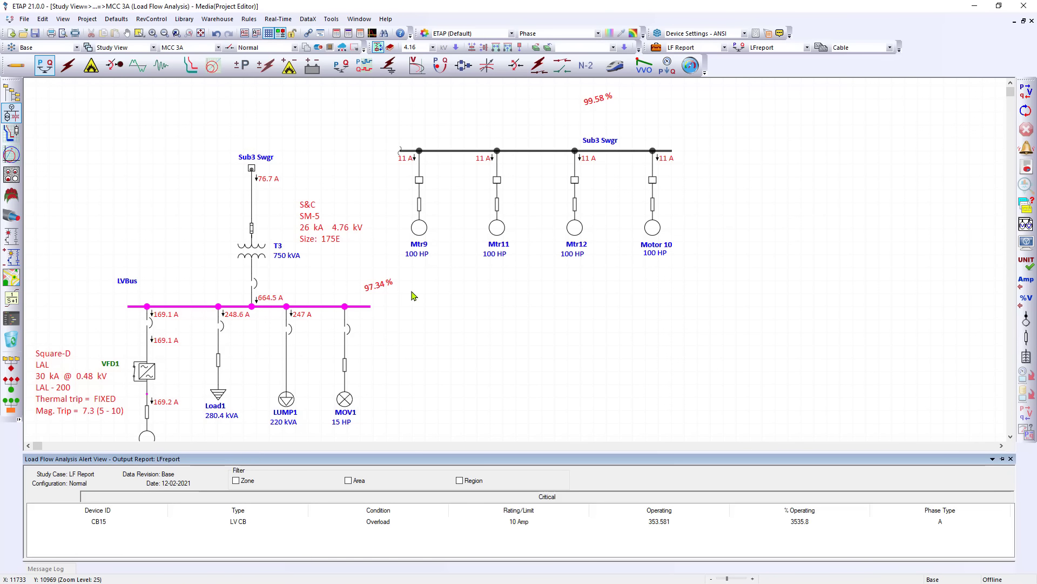
Step: Toggle the current results on the Mtr11 branch and the T3 feeder to the opposite side of their connectors and back
right_click(484, 159)
click(485, 160)
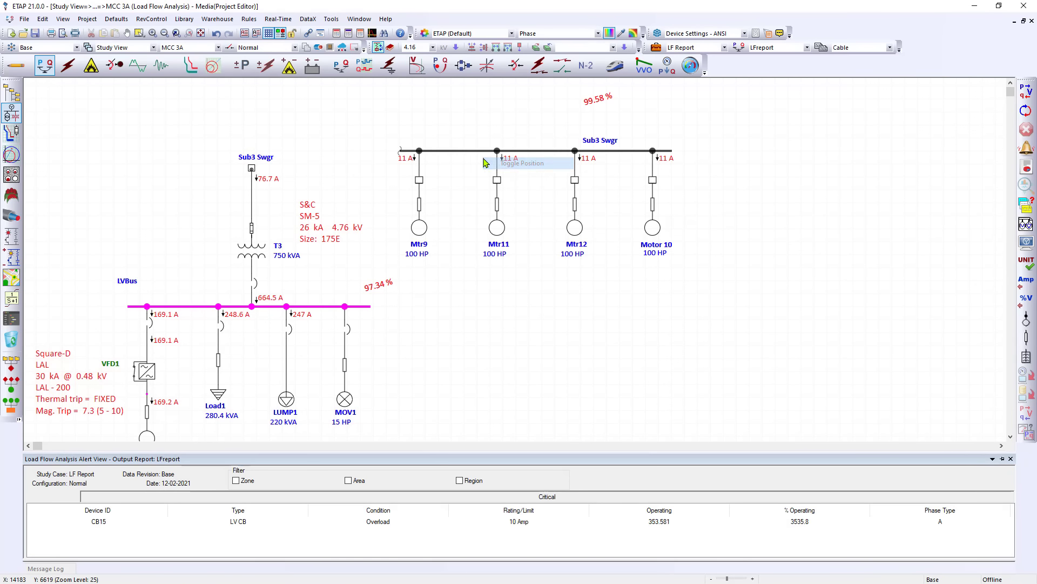
right_click(510, 159)
click(512, 159)
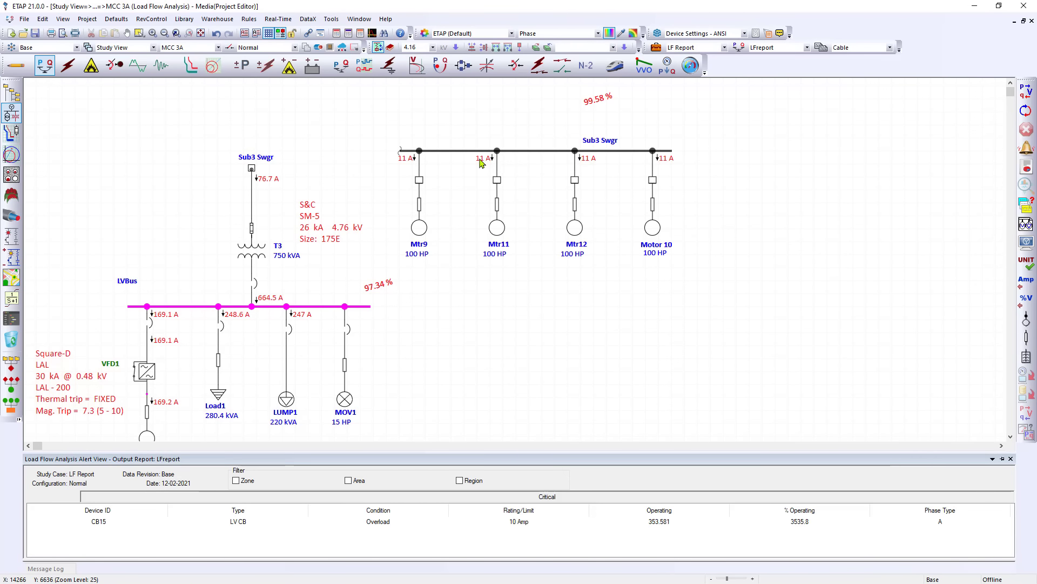
right_click(484, 160)
click(485, 160)
right_click(511, 161)
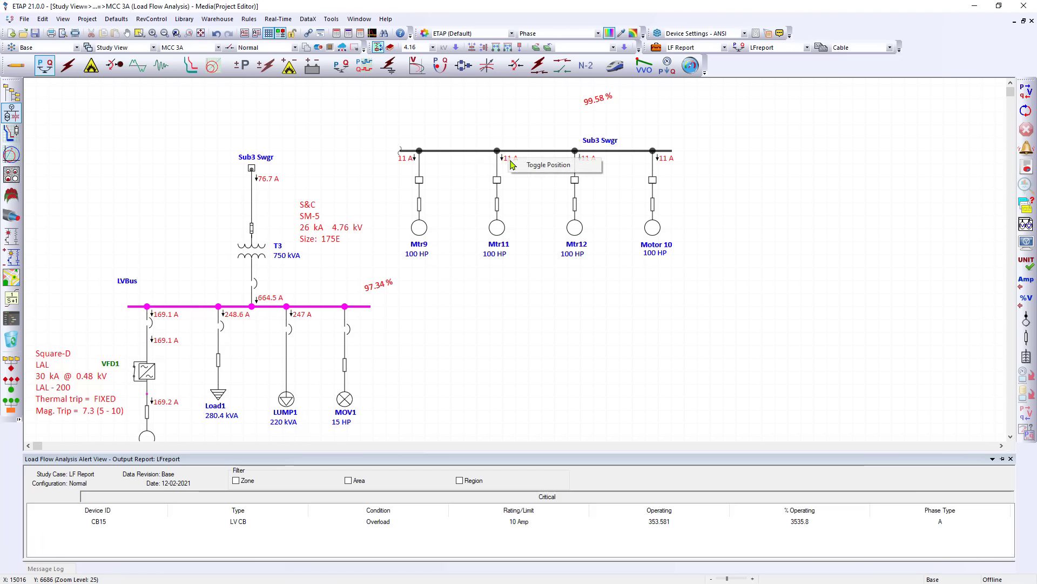
click(522, 165)
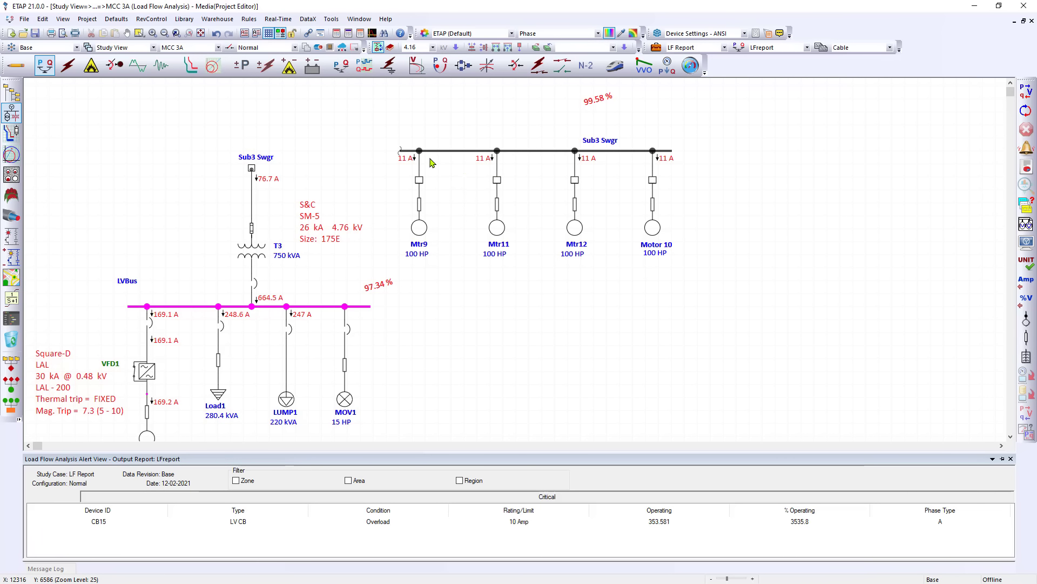
right_click(270, 180)
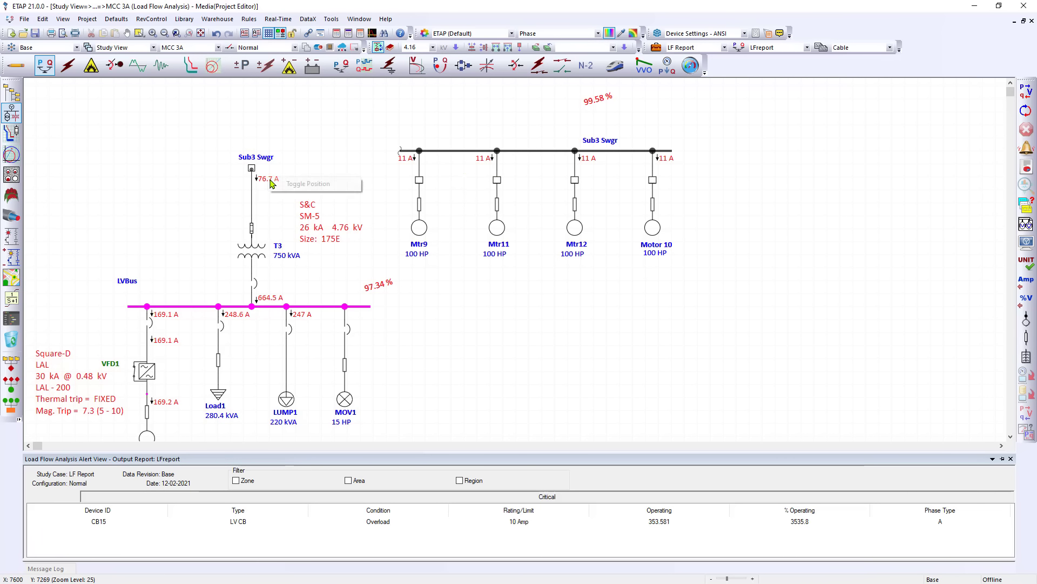
click(302, 184)
right_click(231, 181)
click(266, 185)
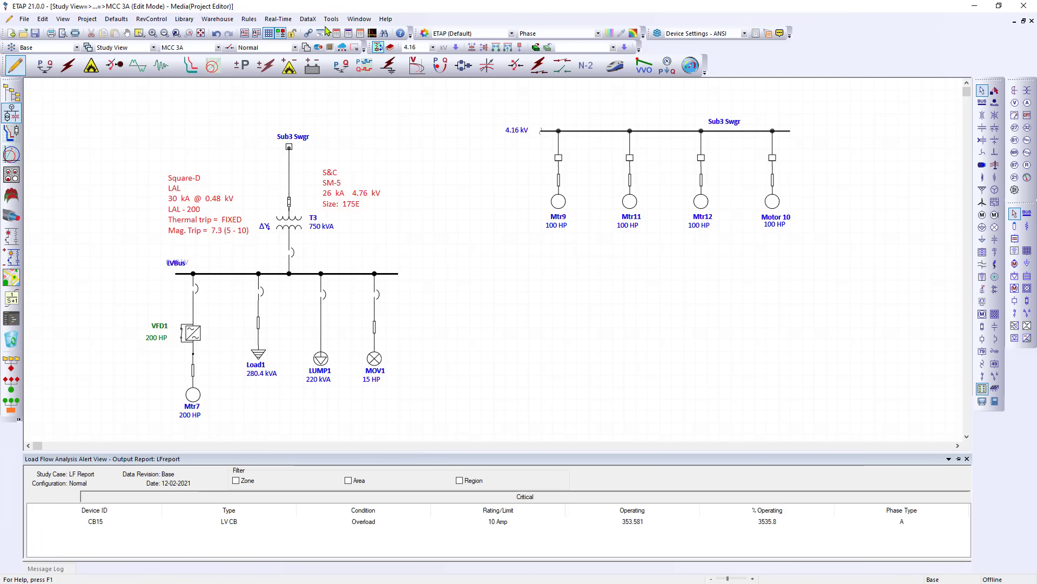
Step: Review the data exchange options for importing and exporting projects in other formats
click(309, 20)
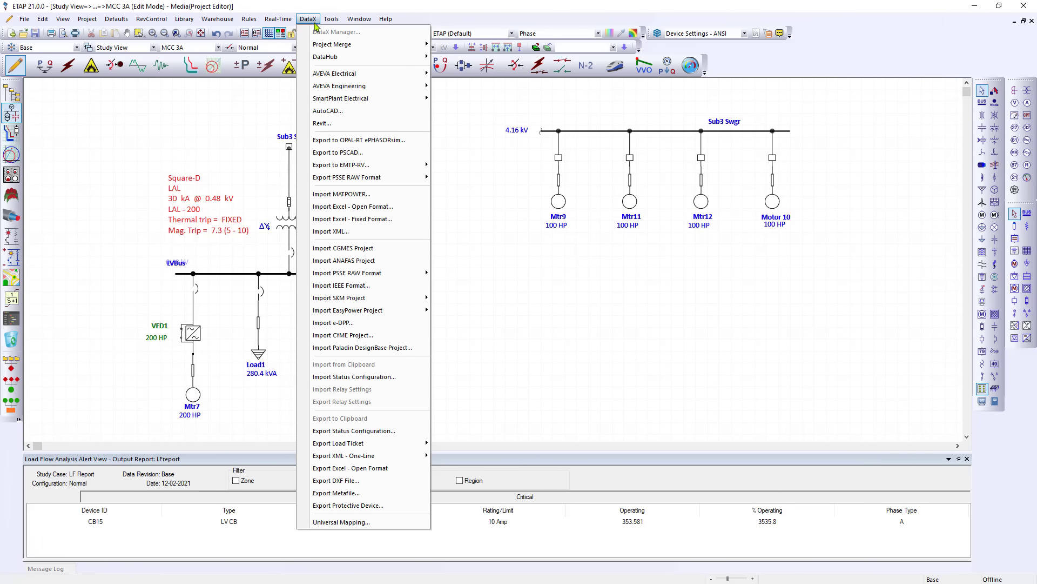
mouse_move(355, 182)
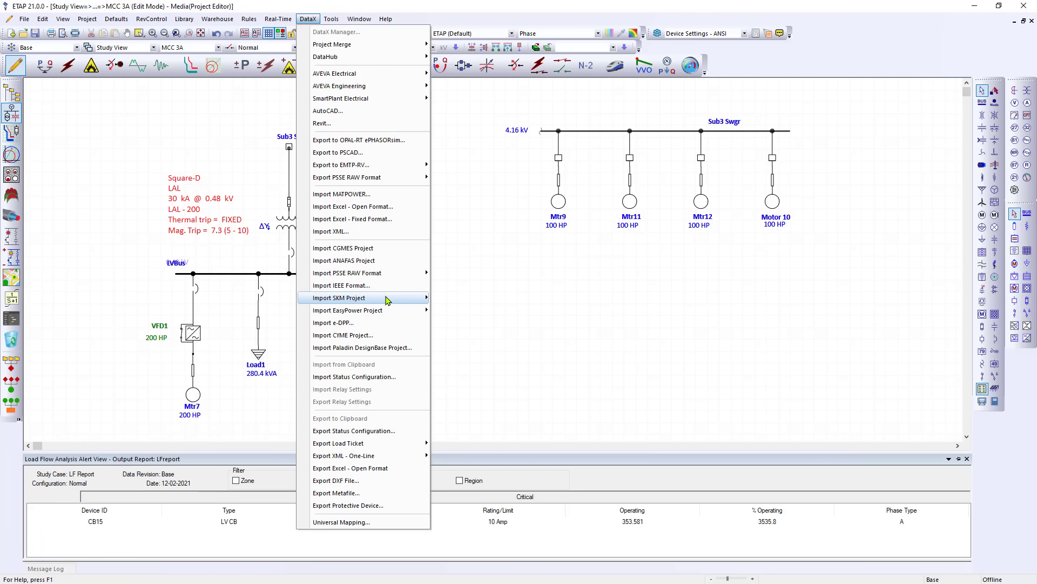
mouse_move(388, 304)
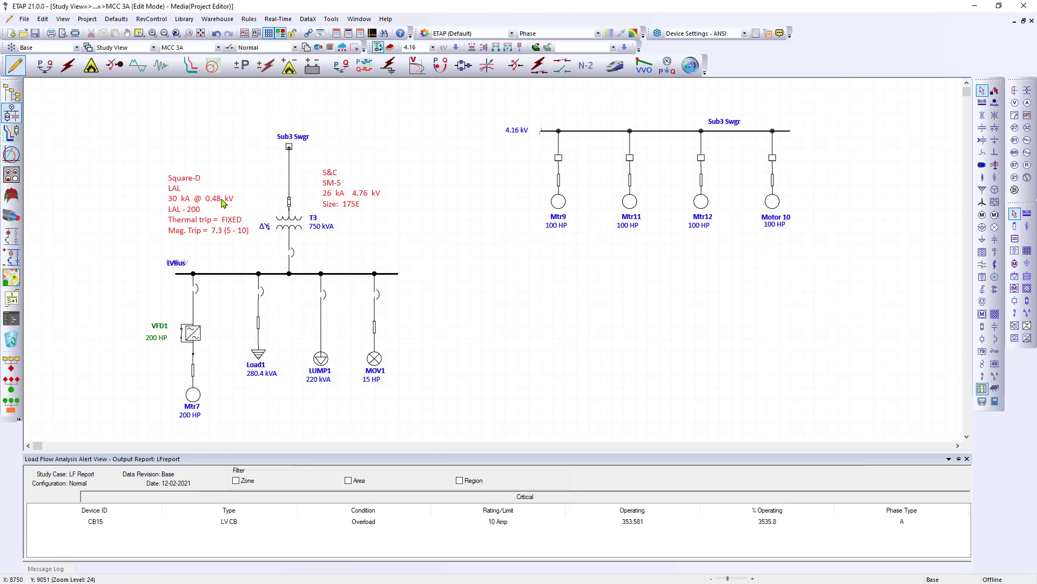
Step: Save the LVBus network, including transformer T3, its load branches and the red annotations, as a one-line template named LVBus
drag(149, 169, 369, 298)
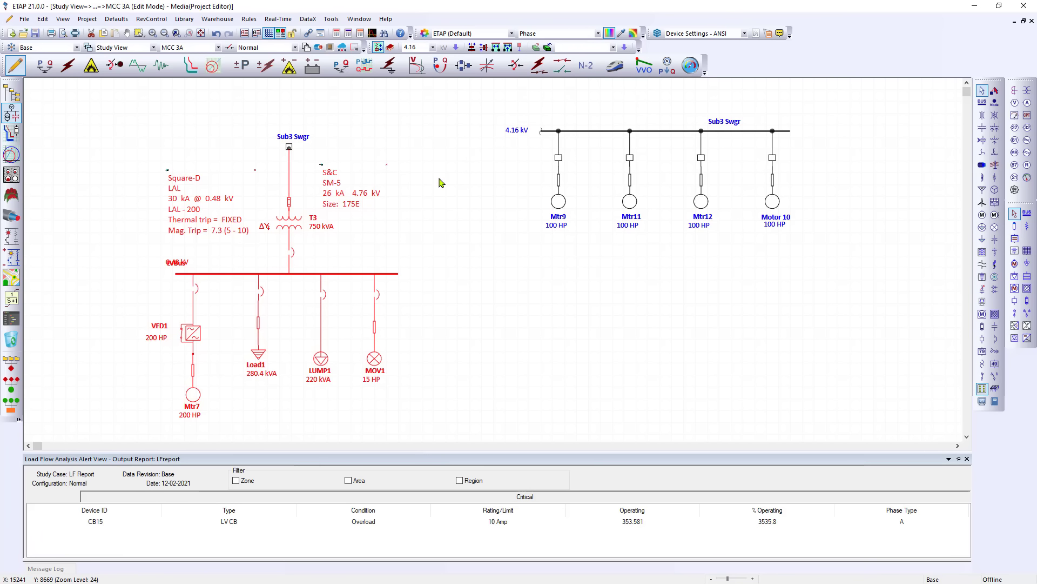
click(547, 47)
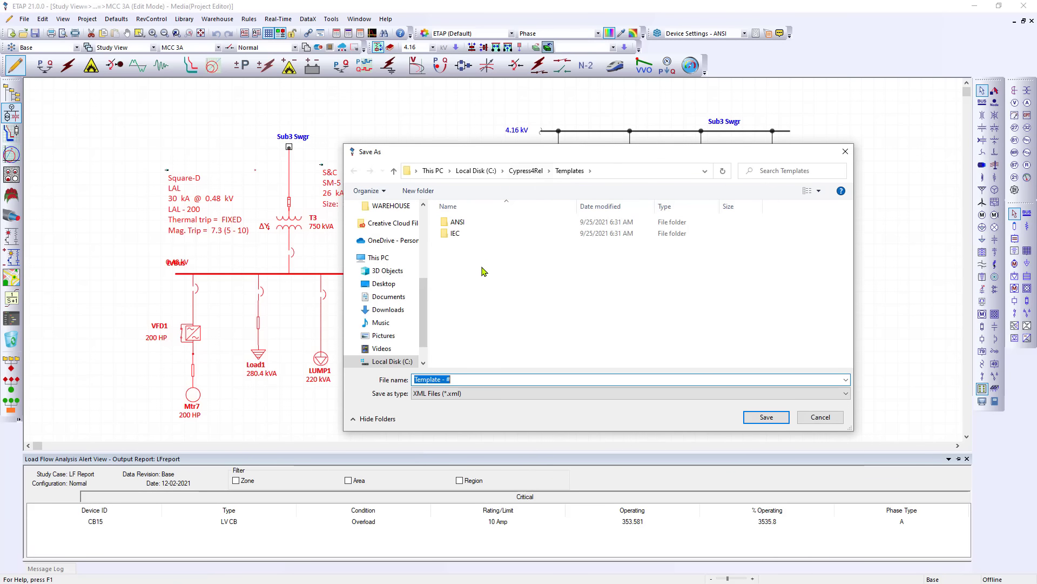
click(476, 377)
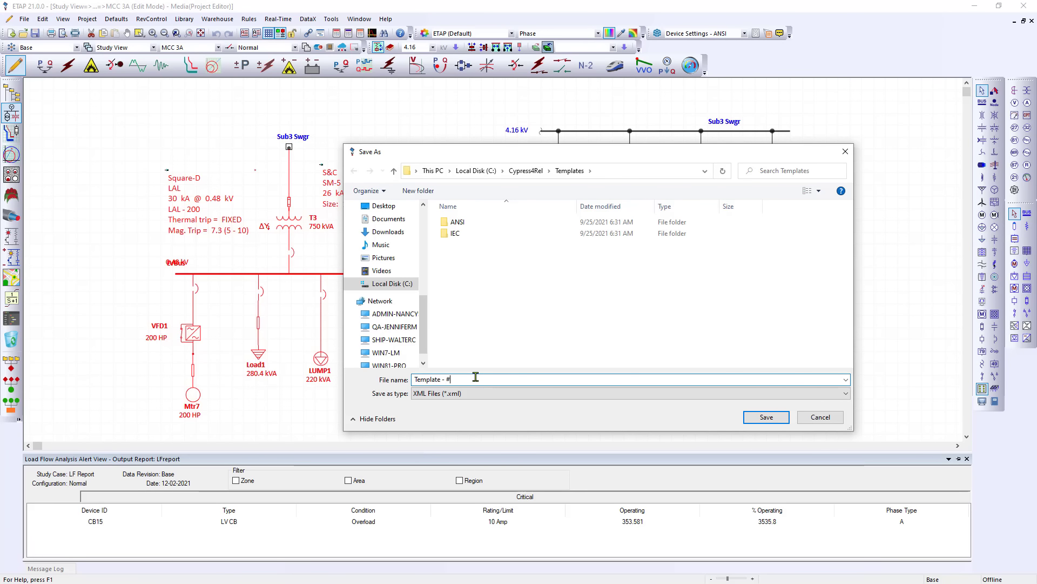
drag(476, 377, 391, 377)
key(BackSpace)
click(751, 416)
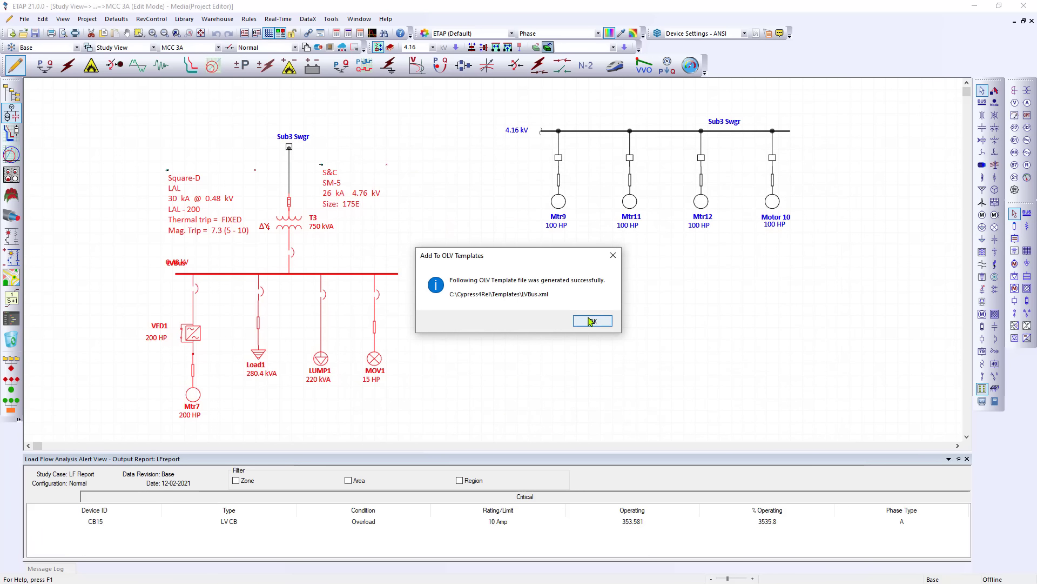
click(590, 321)
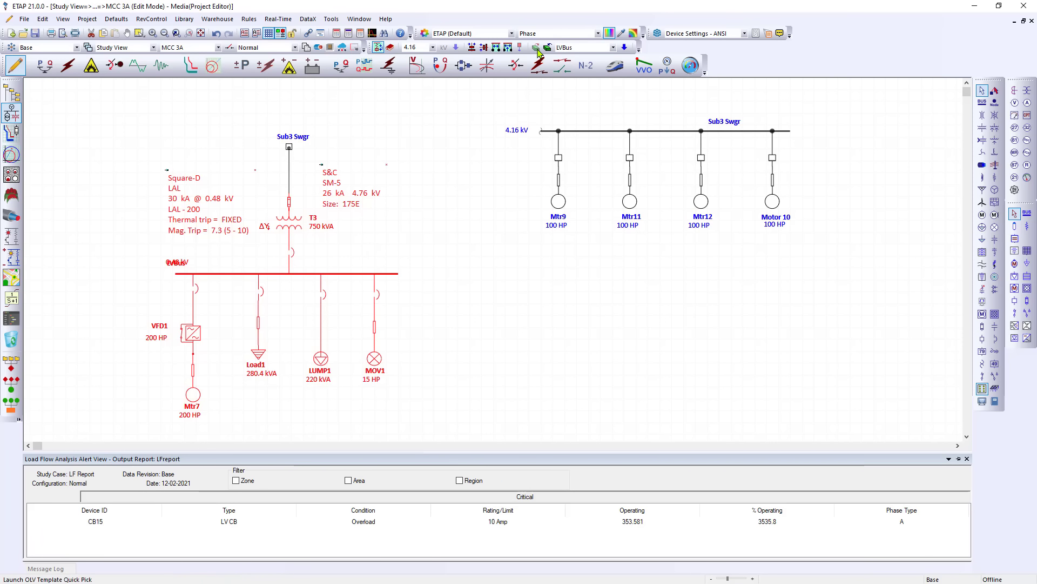
Step: Choose the LVBus template in Template Quick Pick, with both IDs and properties set to Defaults
click(491, 63)
click(379, 225)
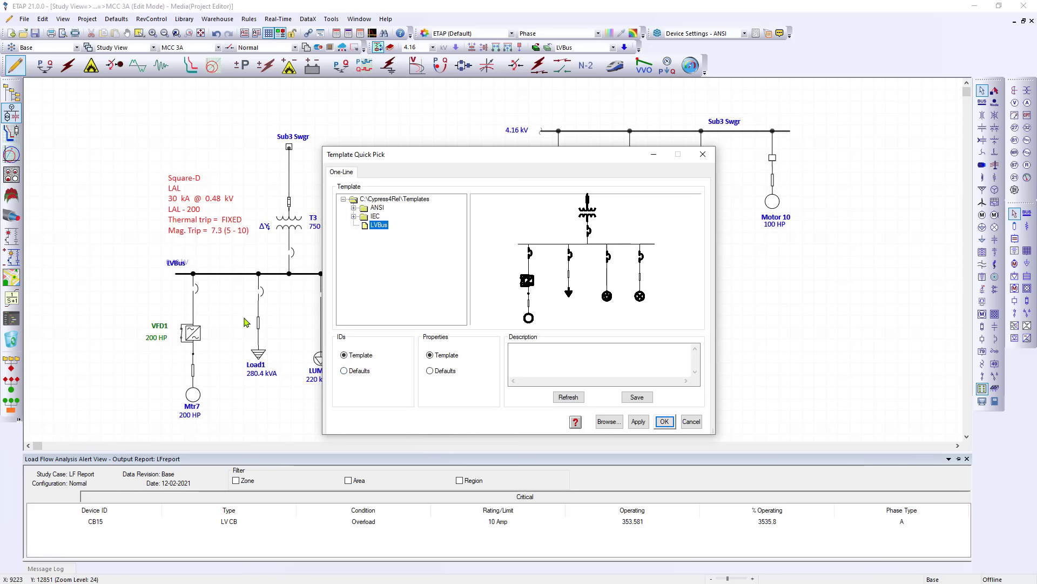
drag(422, 160, 536, 155)
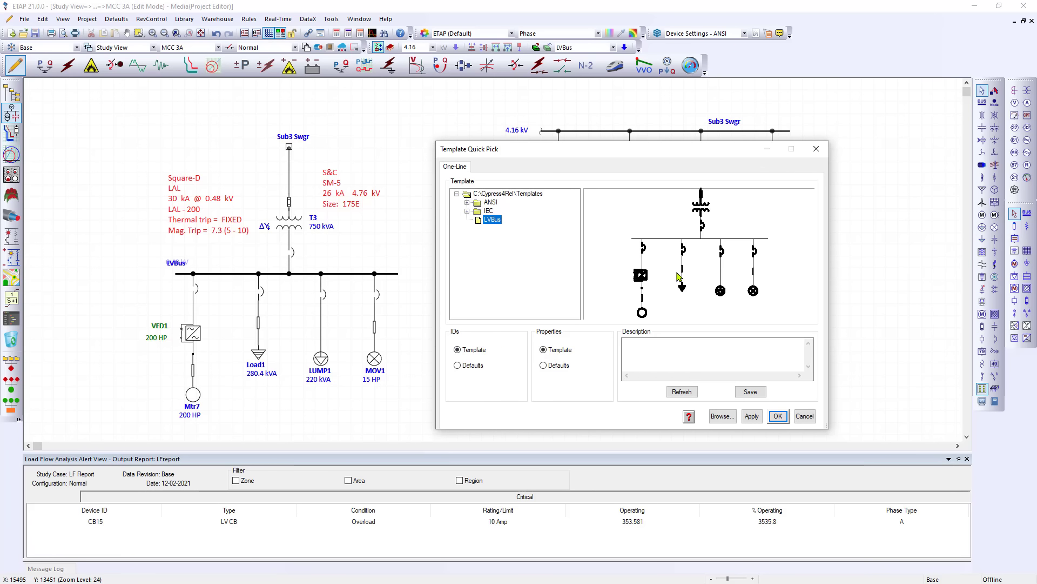
click(463, 369)
click(556, 366)
Step: Preview the ANSI templates for the health care facility's on-site paralleled emergency system, Motor Protection - MV and Transformer Protection
click(467, 203)
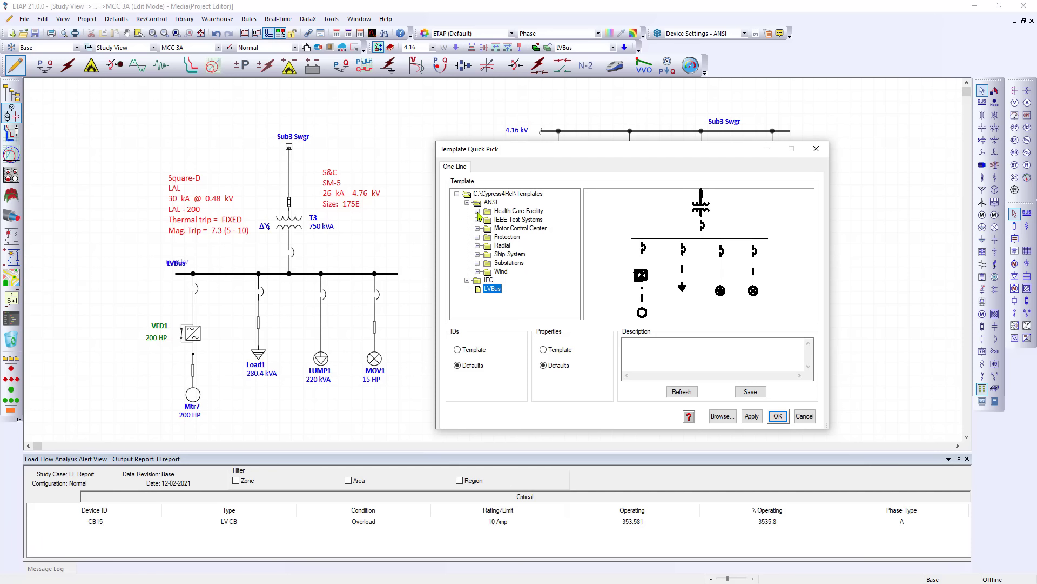
click(477, 211)
click(535, 219)
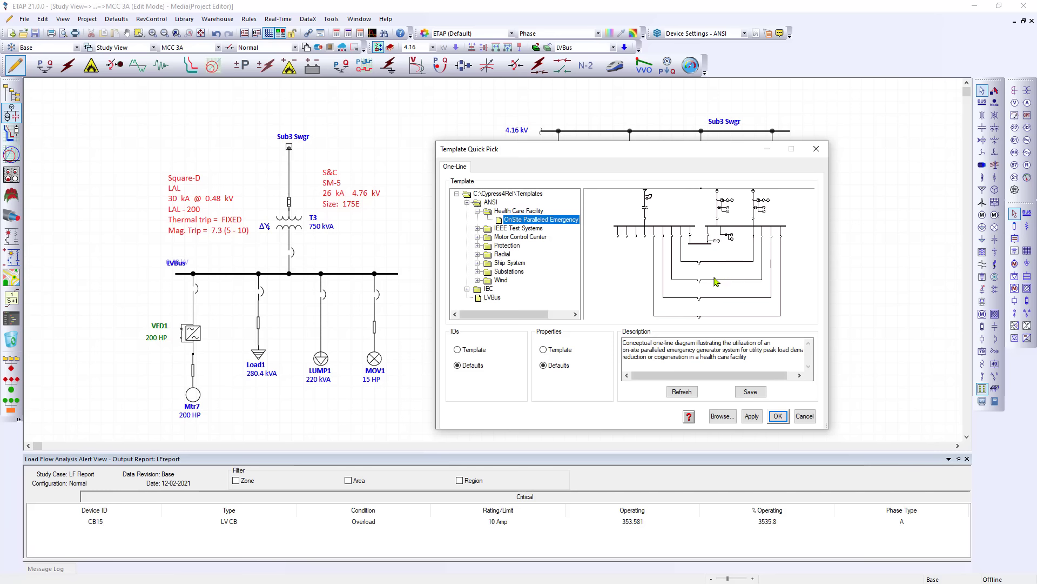
click(477, 246)
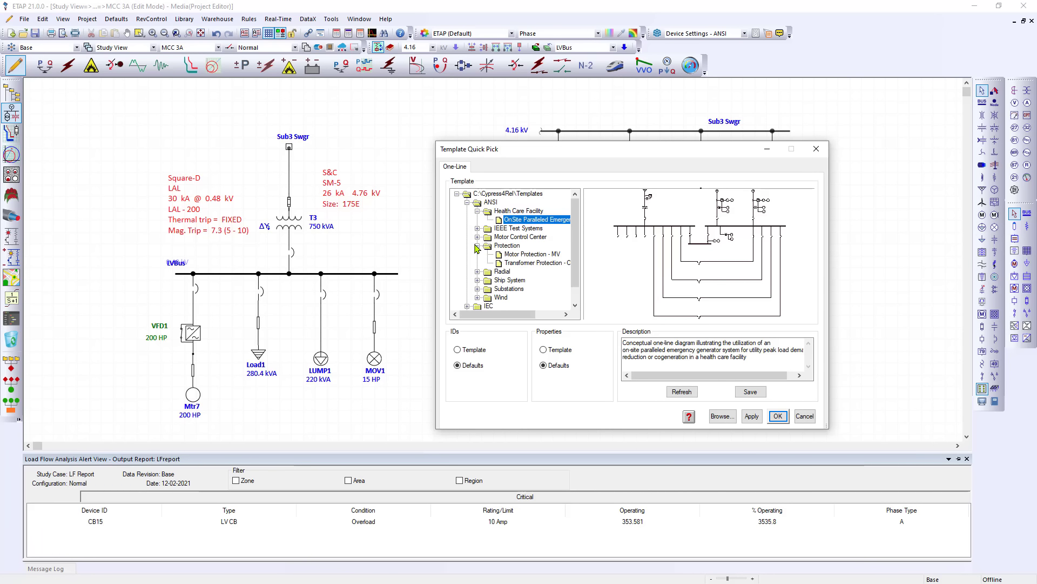
click(524, 254)
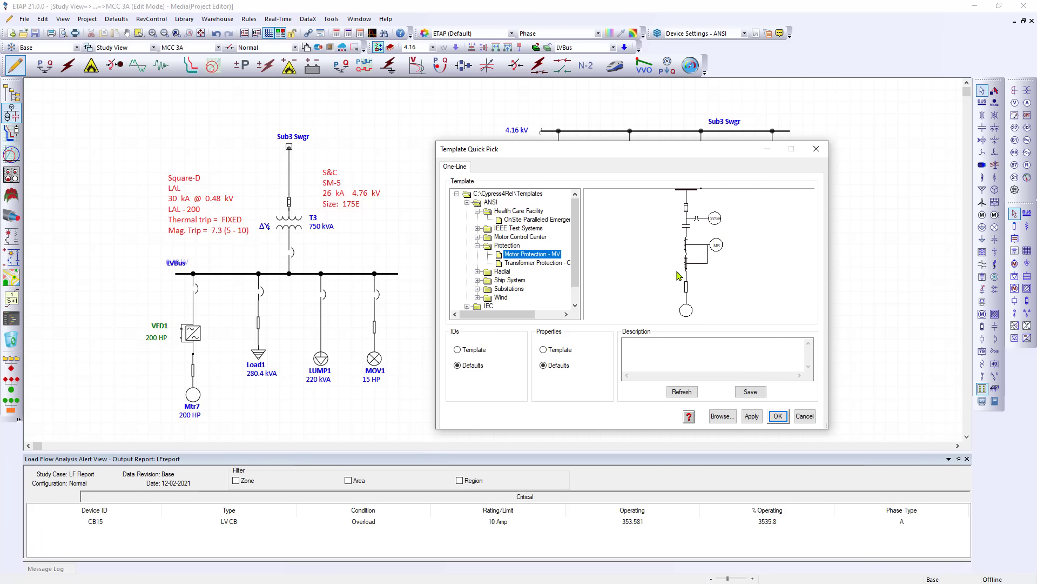
click(551, 263)
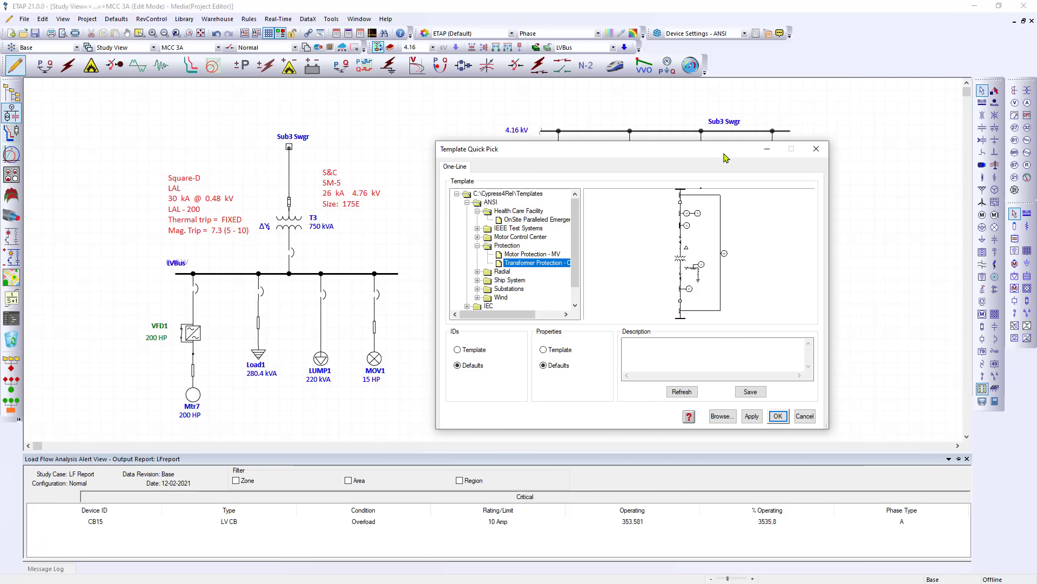
drag(725, 153, 741, 121)
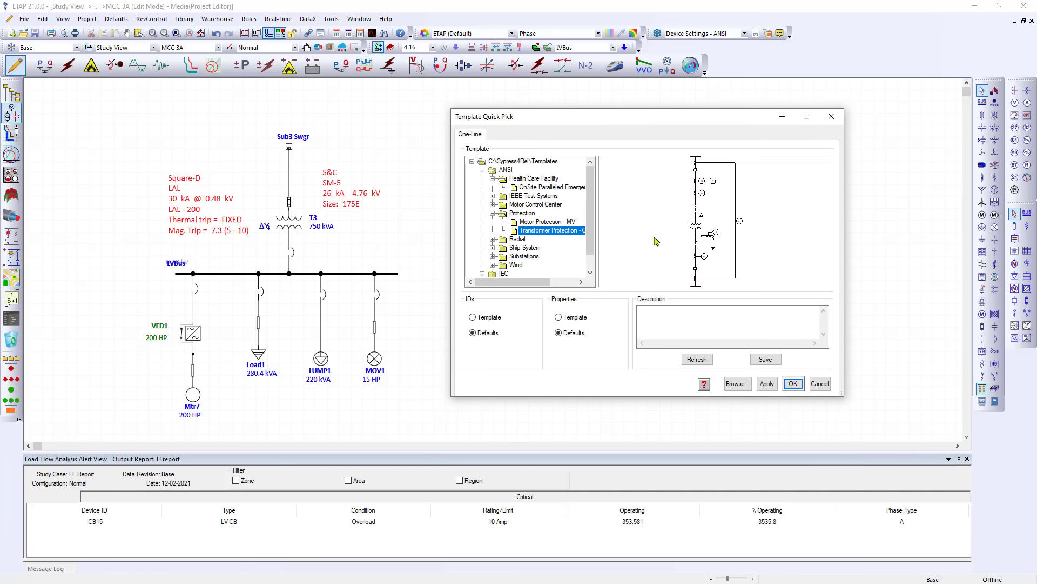
Step: Check the template directory selection and insert the ANSI Transformer Protection template into MCC 3A with IDs and properties set to Template
drag(590, 221, 590, 238)
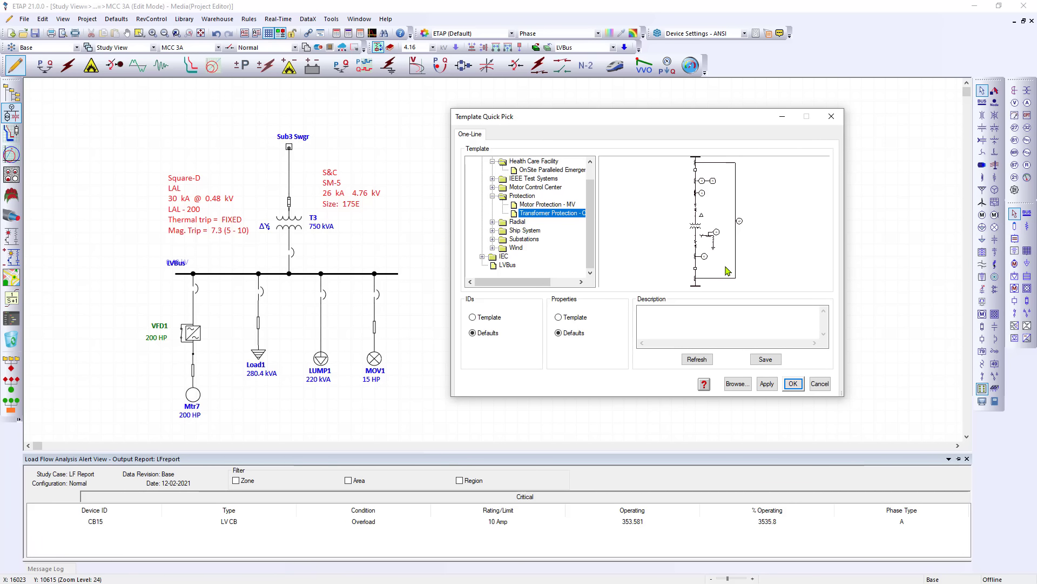
click(737, 383)
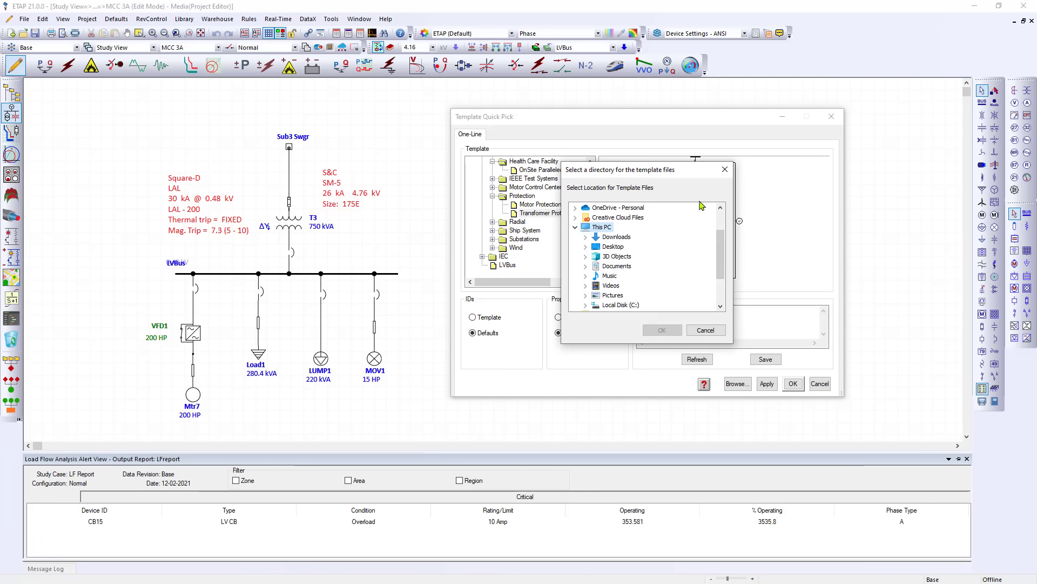
click(725, 169)
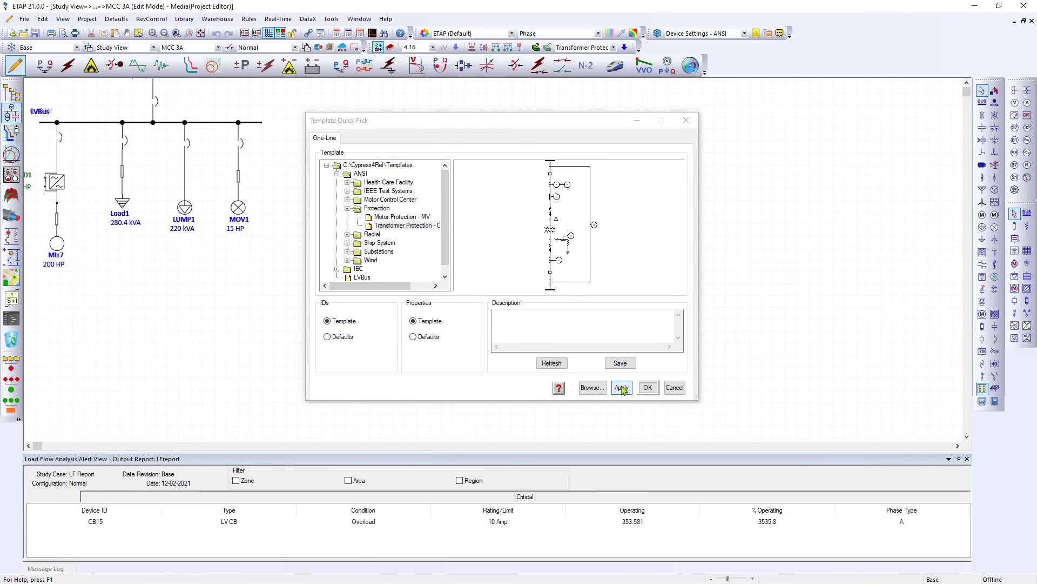
click(622, 387)
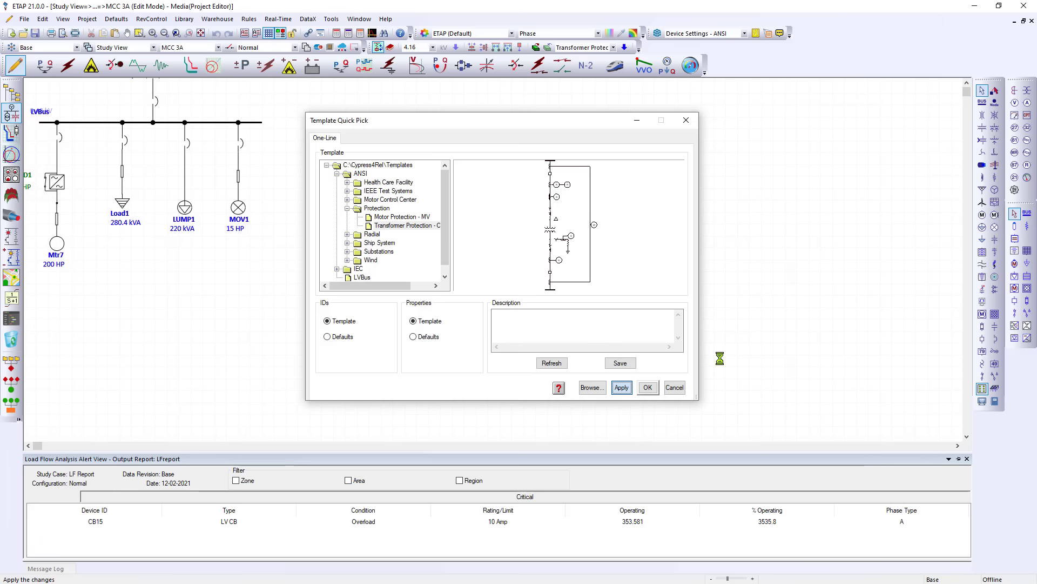
click(674, 388)
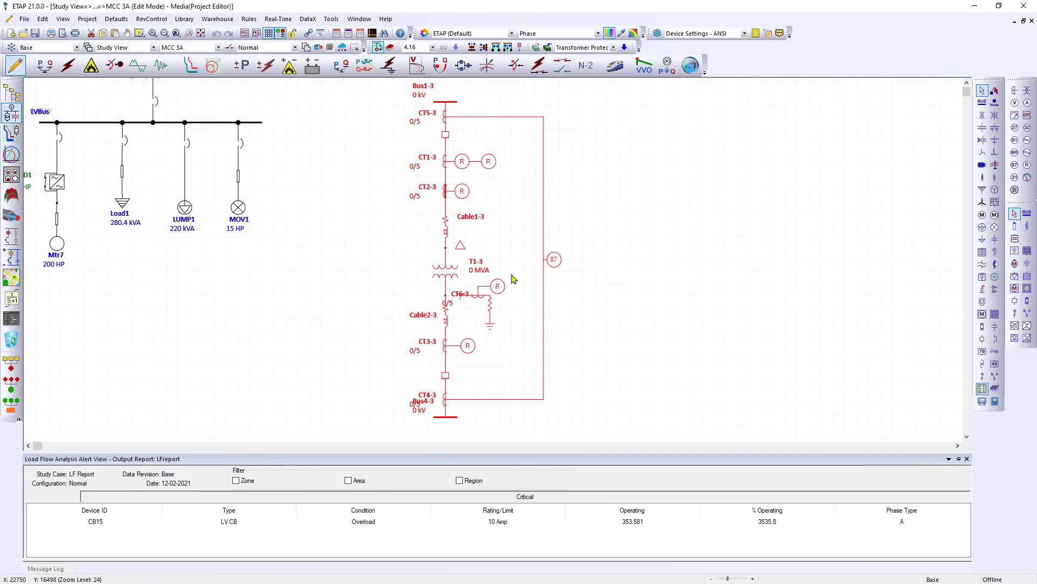
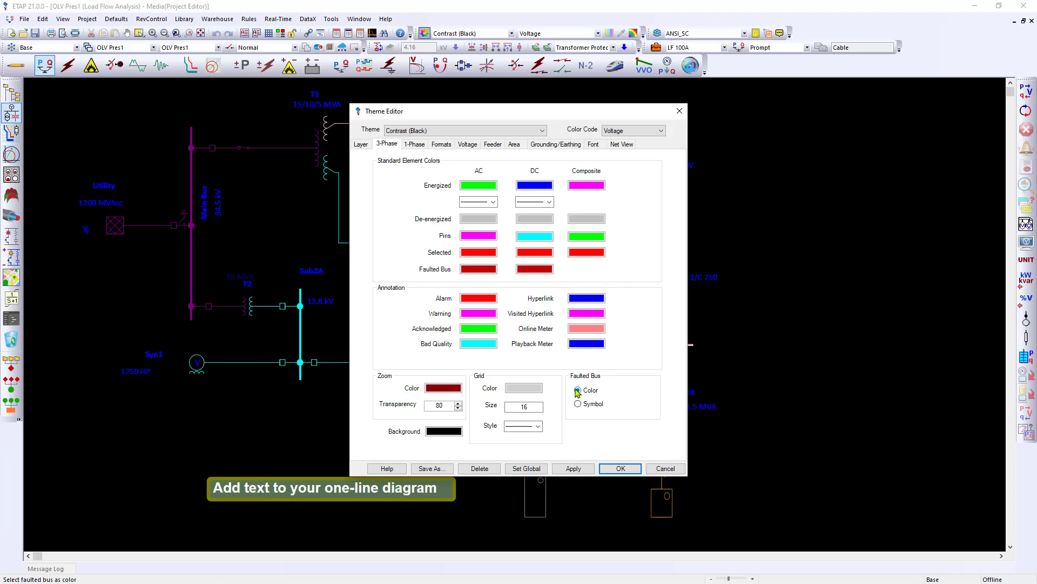
Step: Display faulted buses as a symbol in the Contrast (Black) theme and review the result parameters available for display formats
click(578, 404)
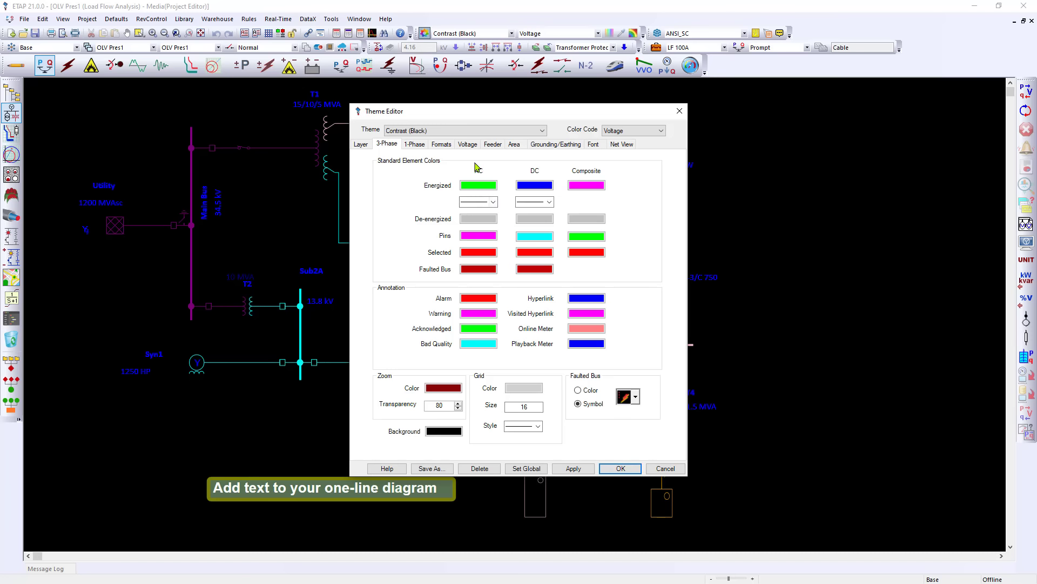
click(449, 147)
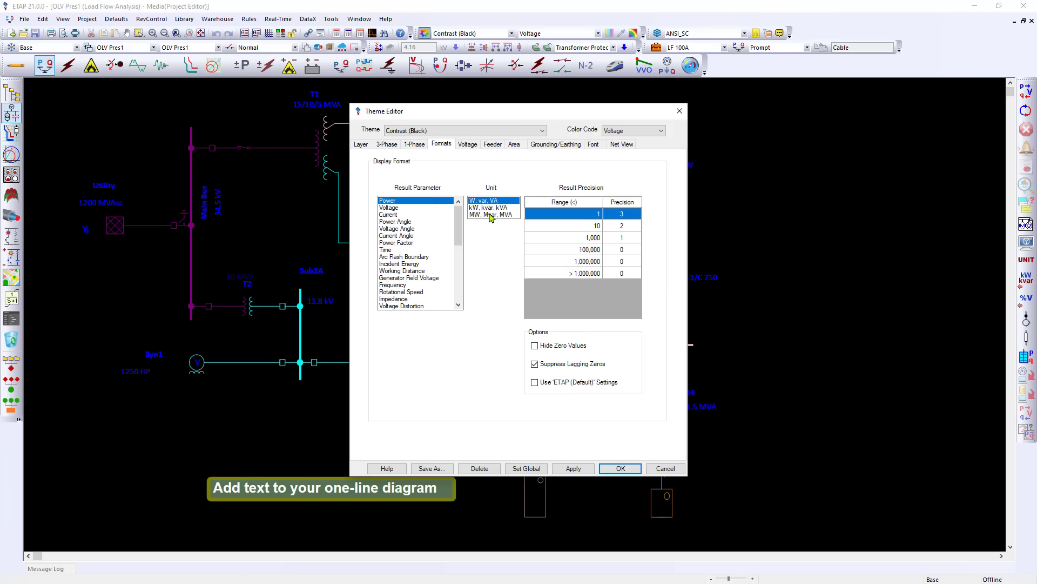
scroll(423, 221, down, 2)
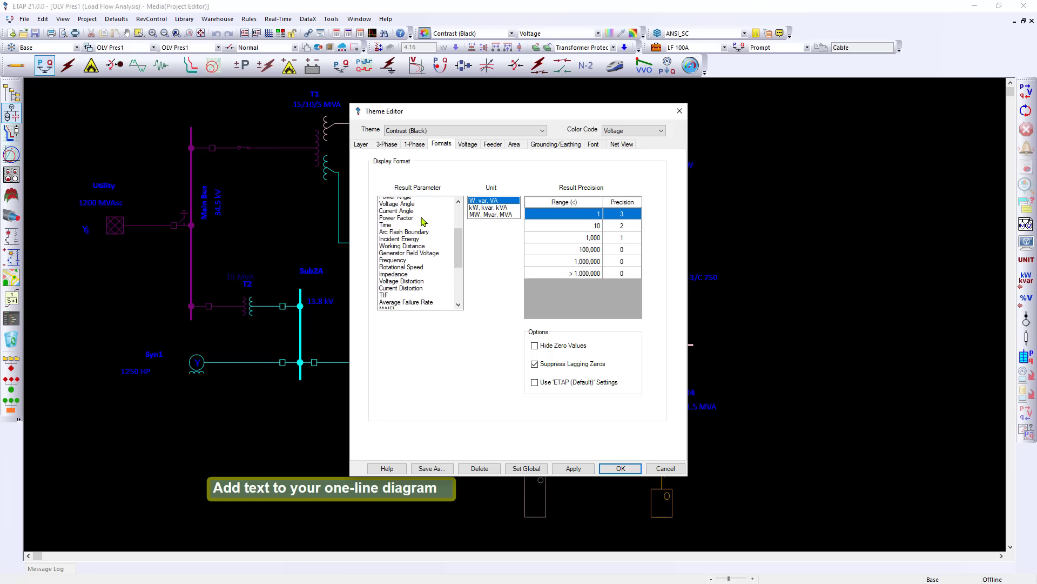
scroll(423, 221, up, 3)
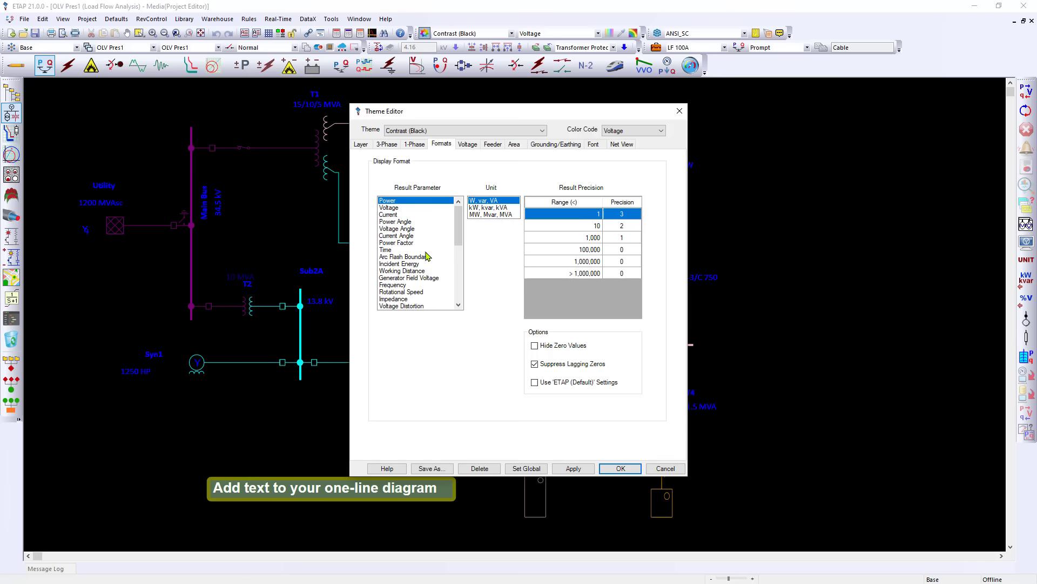
scroll(426, 257, down, 5)
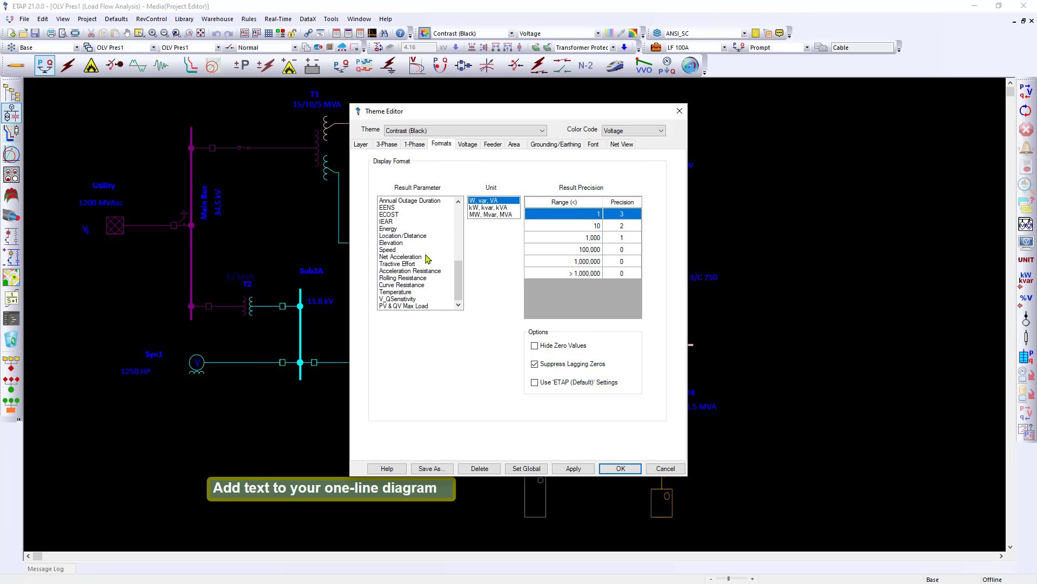
scroll(429, 254, up, 5)
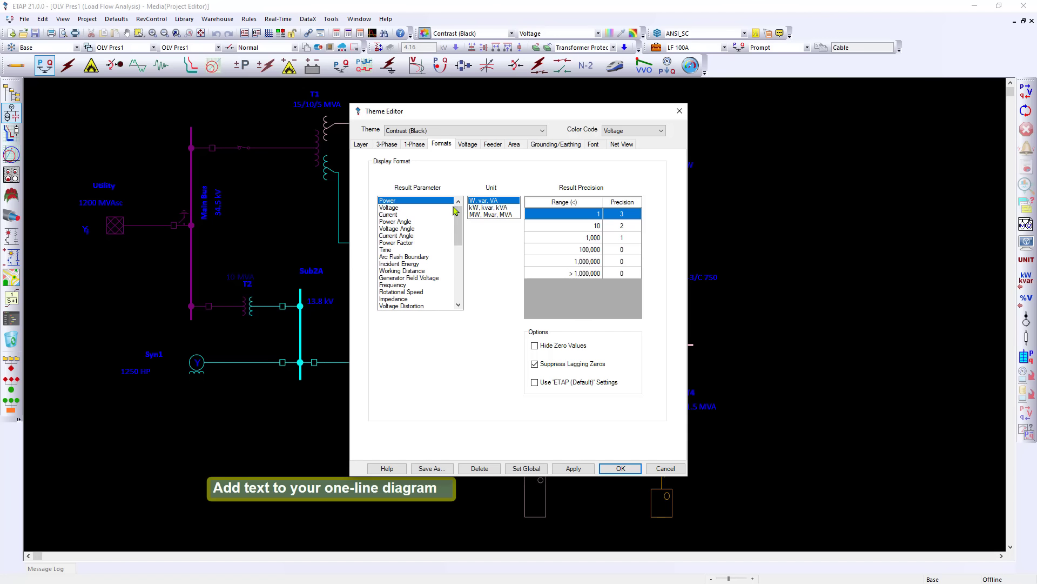
Step: Inspect the unit and precision format for Current results, toggling the hiding of zero values on and off
click(414, 214)
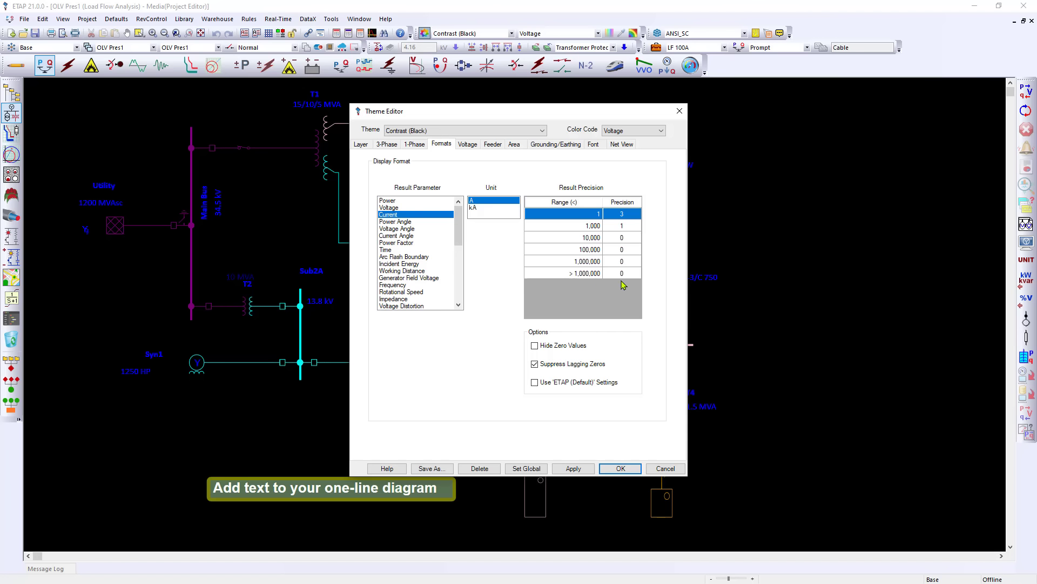
click(535, 346)
click(581, 346)
Step: Apply the ETAP (Default) theme to the OLV Pres1 diagram
click(513, 131)
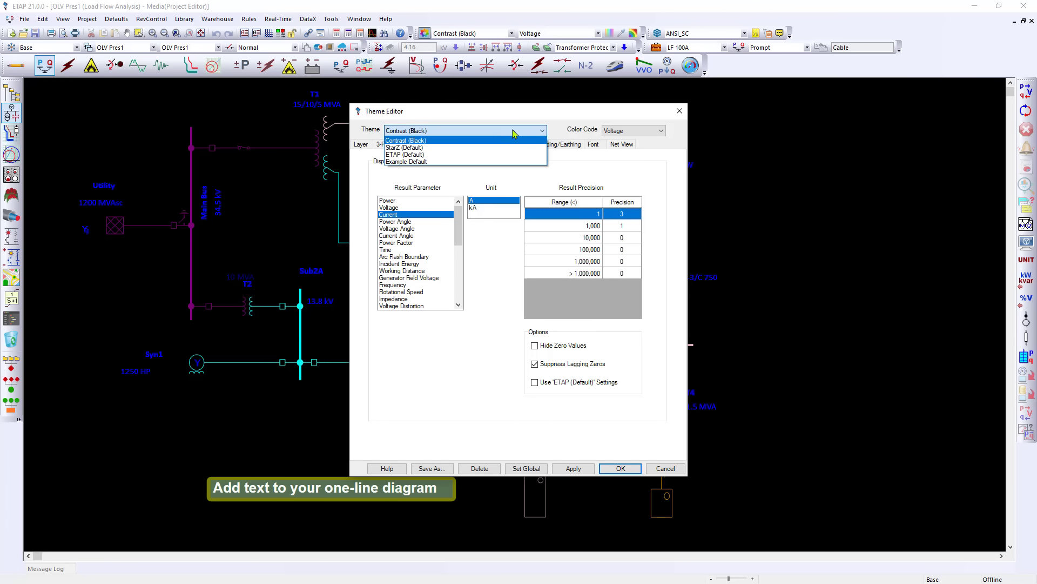
click(425, 155)
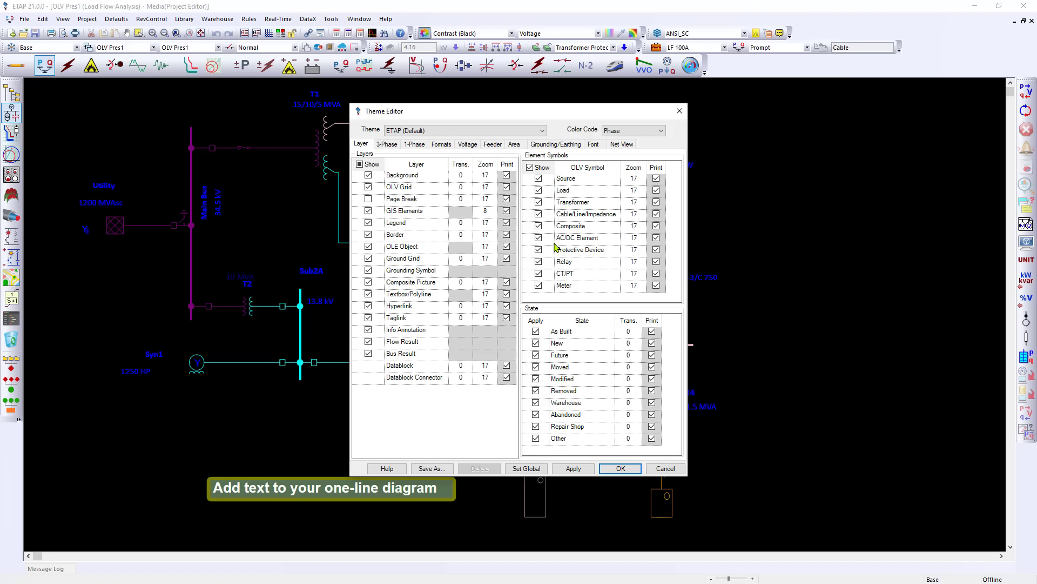
click(621, 468)
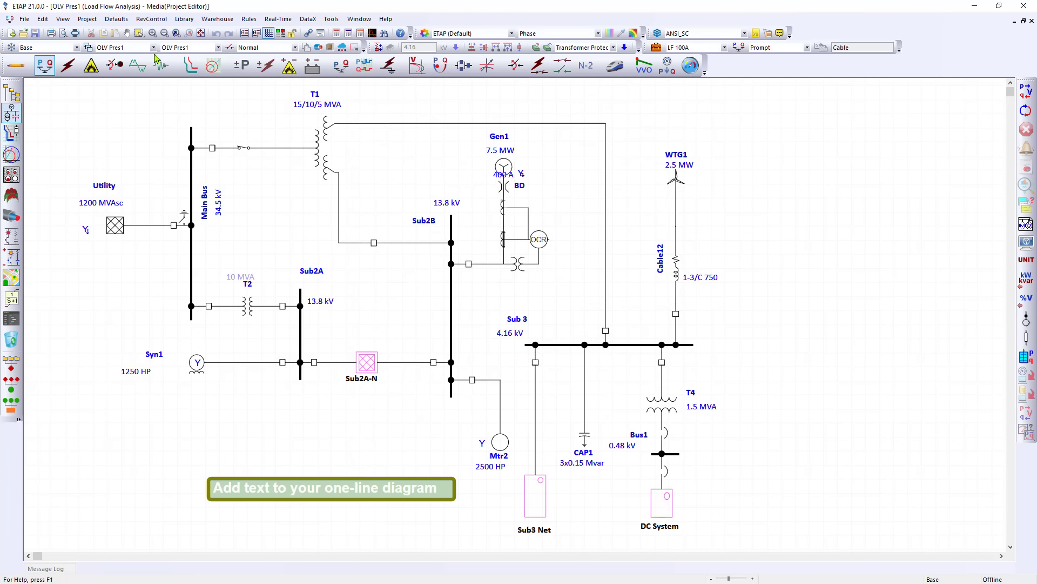
Step: Switch to the Relay View presentation and hide the Relay and CT/PT symbols in its ETAP (Default) theme
click(153, 48)
click(124, 67)
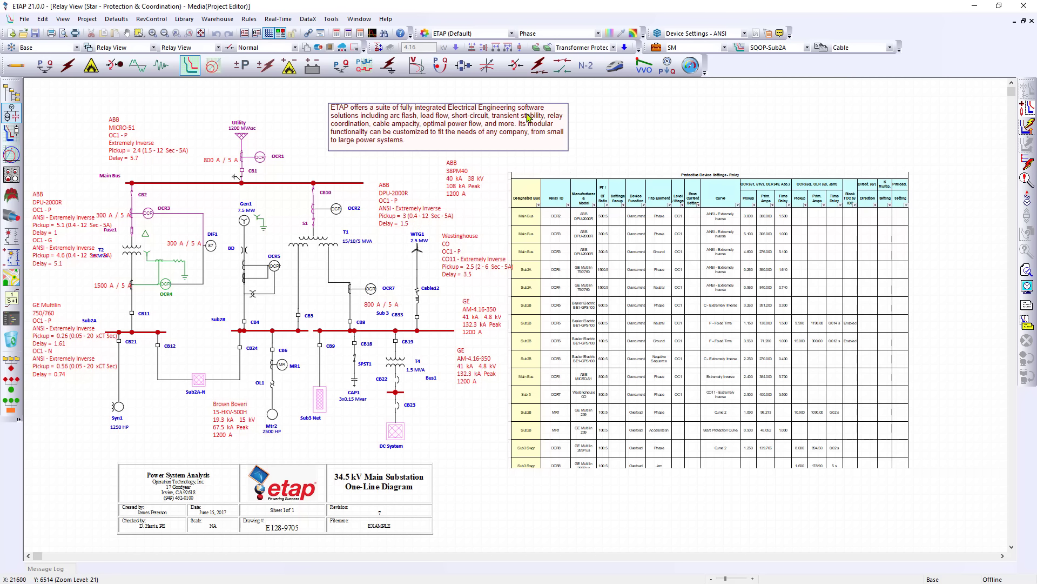
click(425, 33)
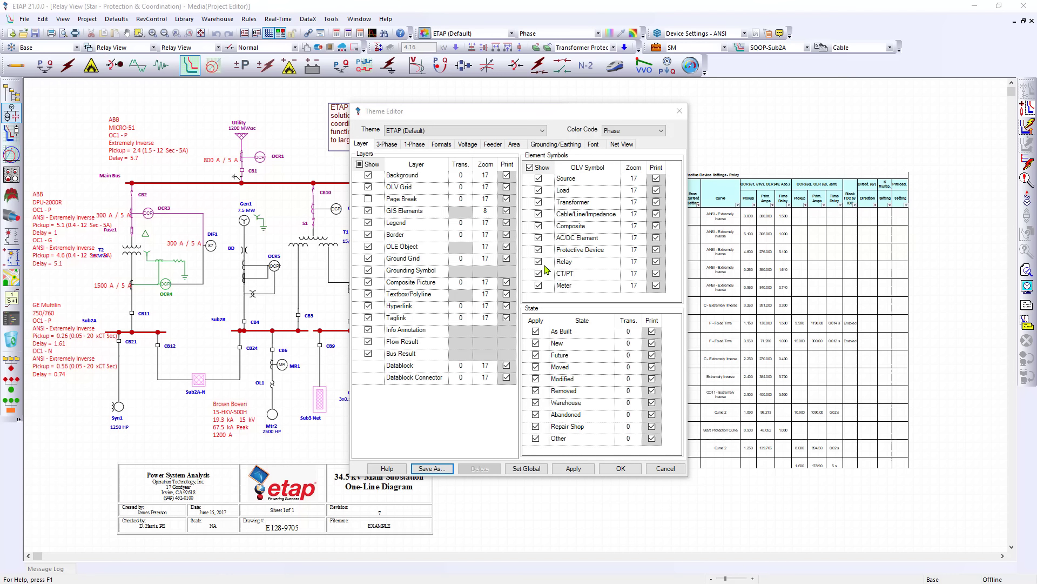
click(539, 263)
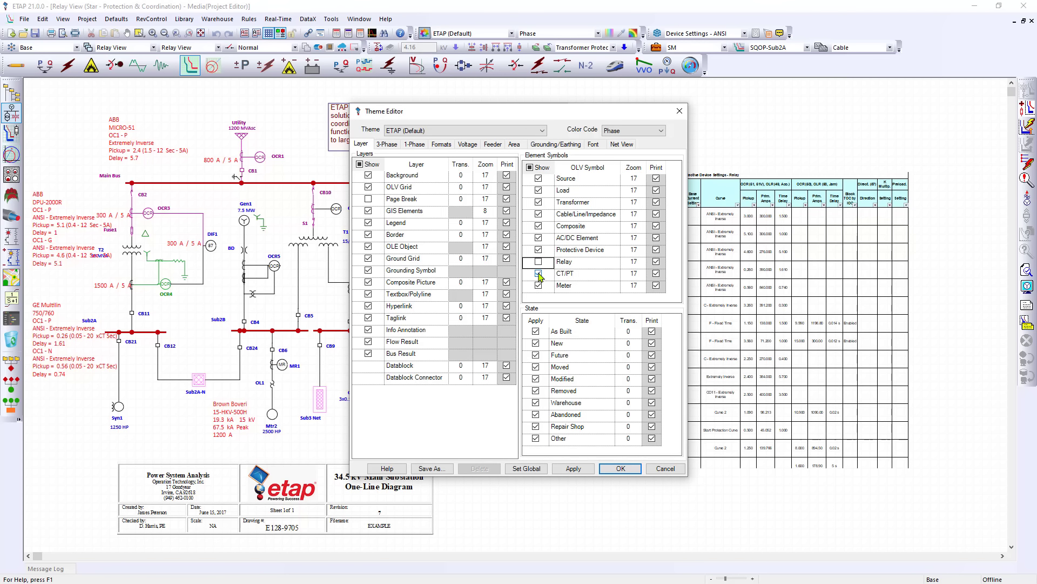
click(540, 275)
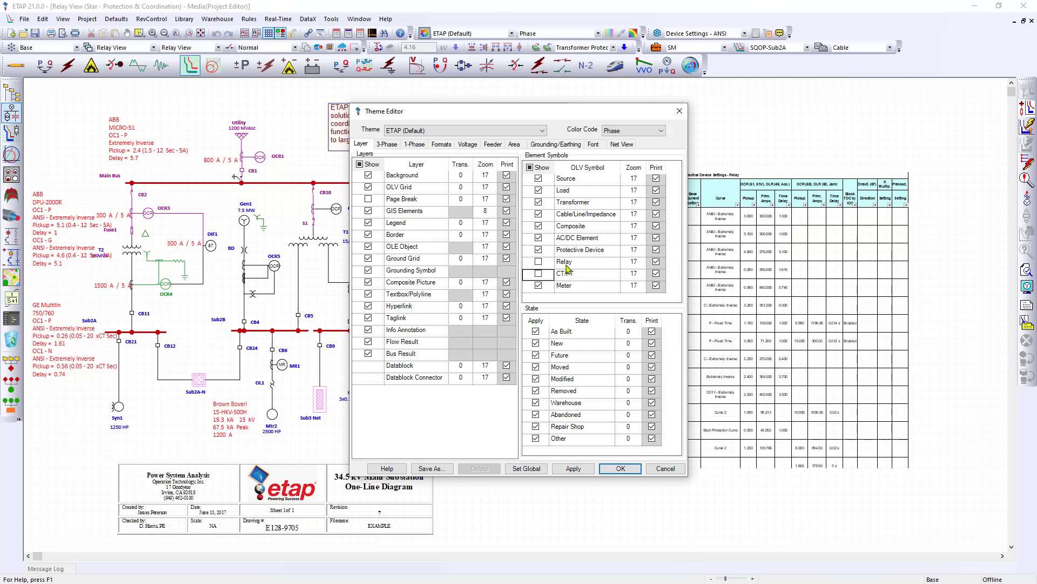
click(616, 468)
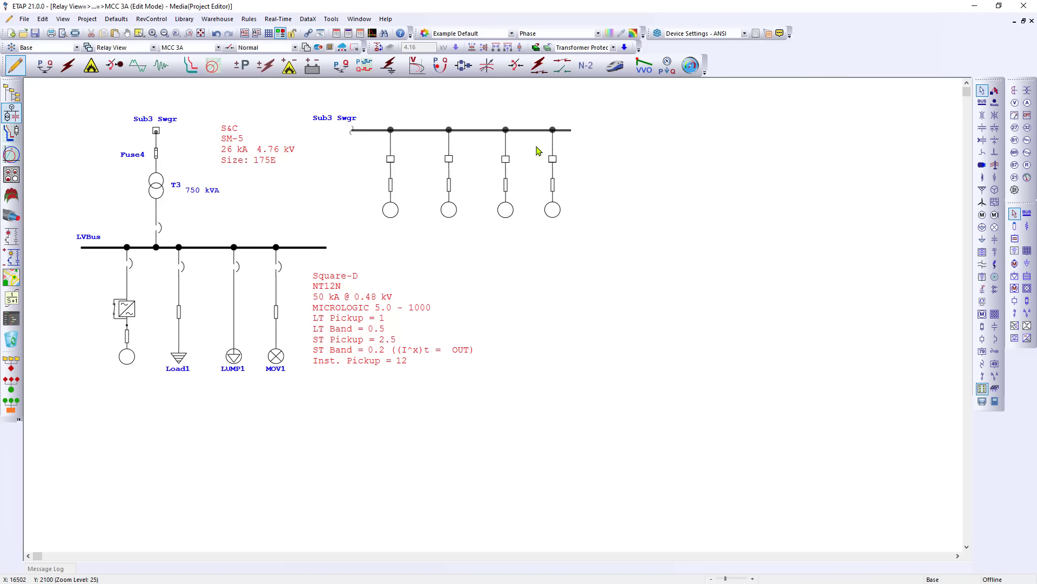
Step: Set the state of Motor 10, the last motor on the Sub3 Swgr bus, to Future
drag(537, 150, 597, 234)
right_click(556, 213)
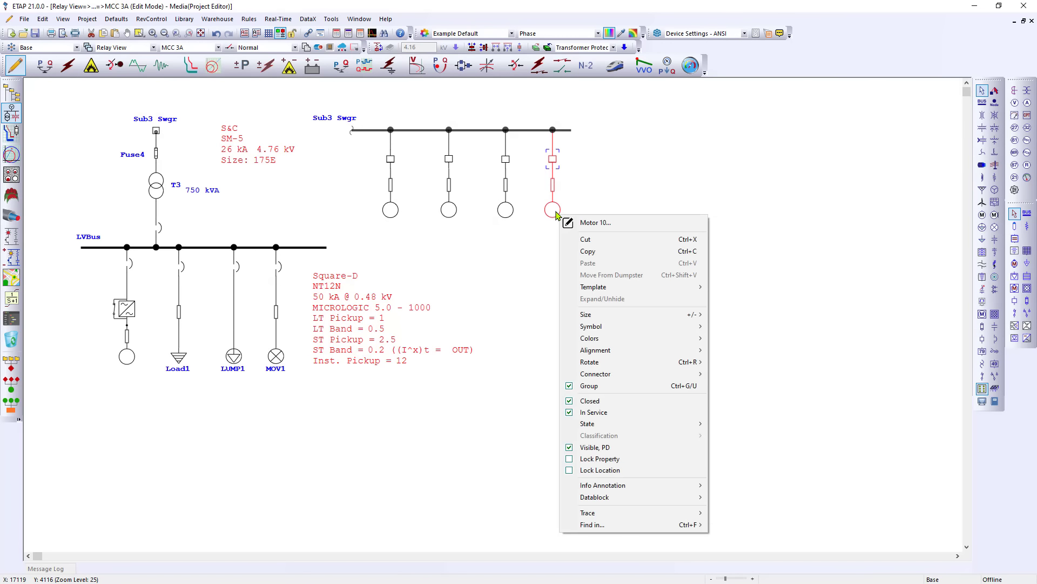
click(559, 208)
double_click(559, 212)
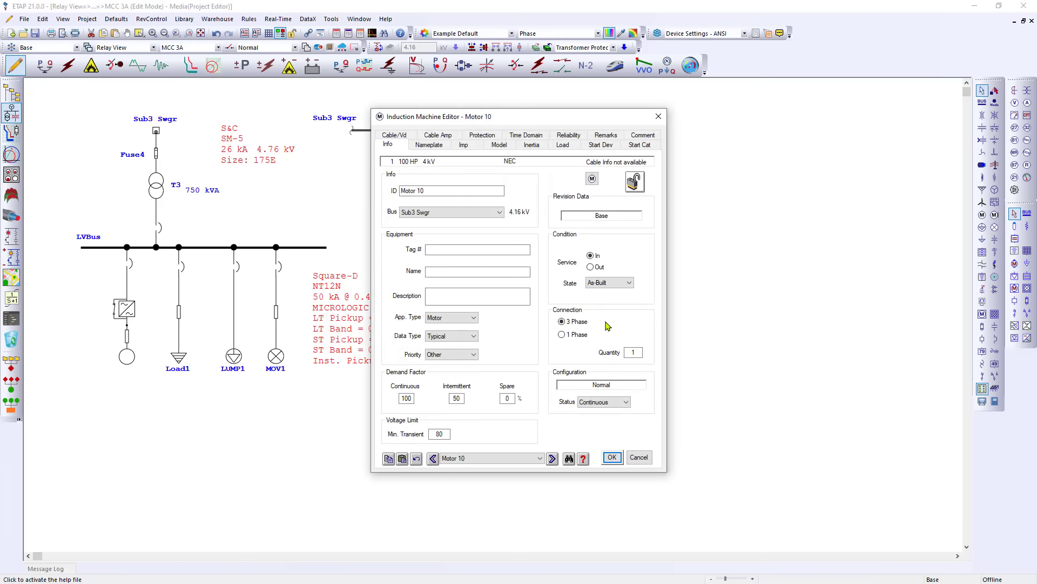
click(624, 285)
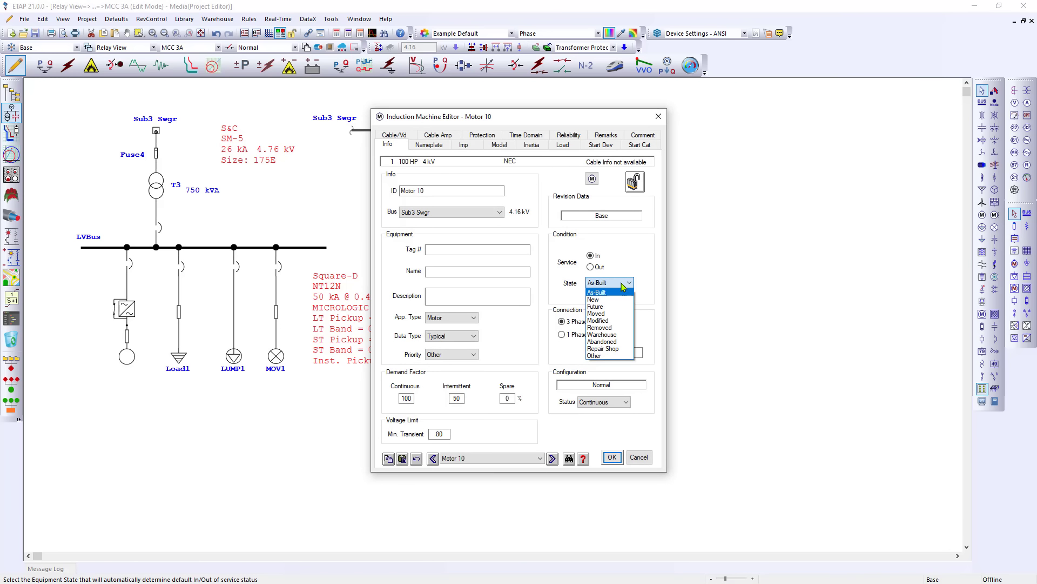
click(598, 306)
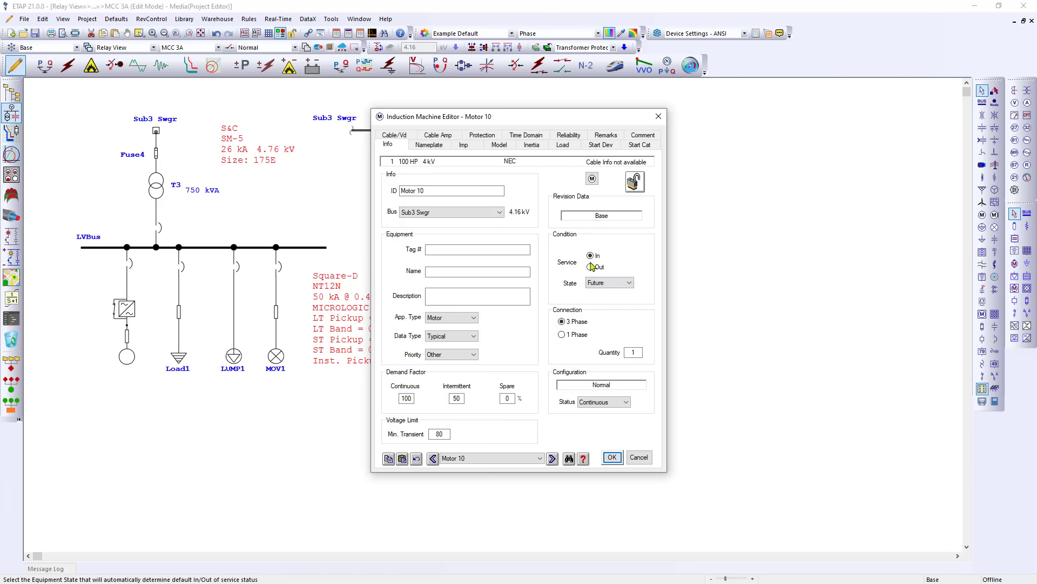
click(613, 458)
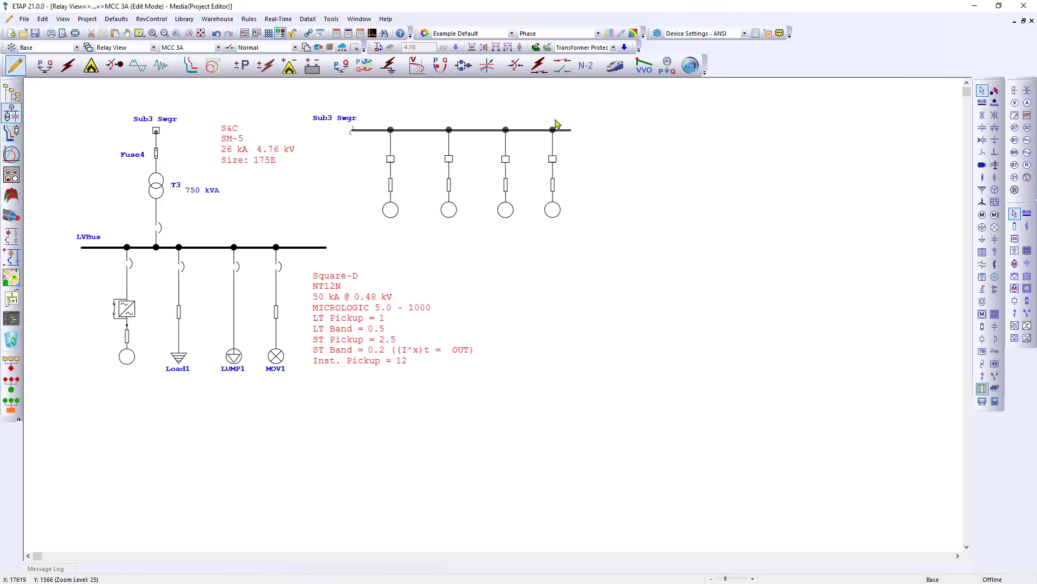
Step: Set the transparency of the Future state to 100 in the Example Default theme
click(425, 33)
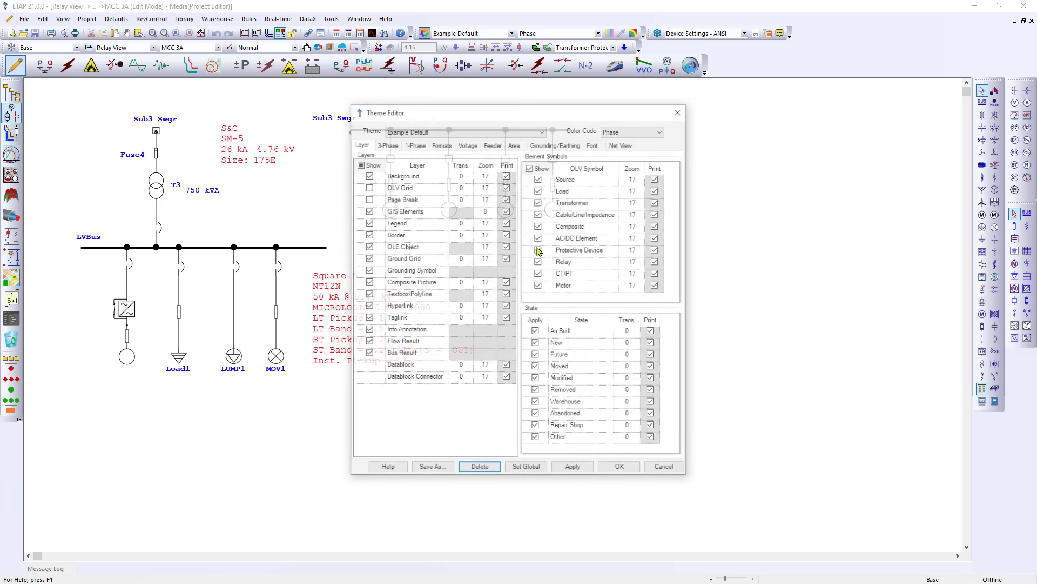
click(632, 355)
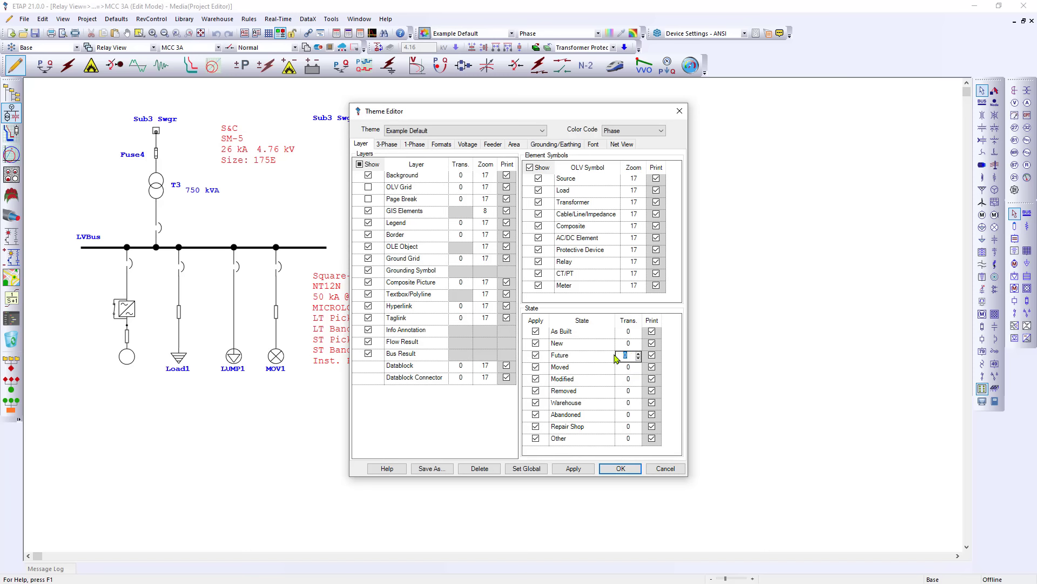
text(100)
click(631, 466)
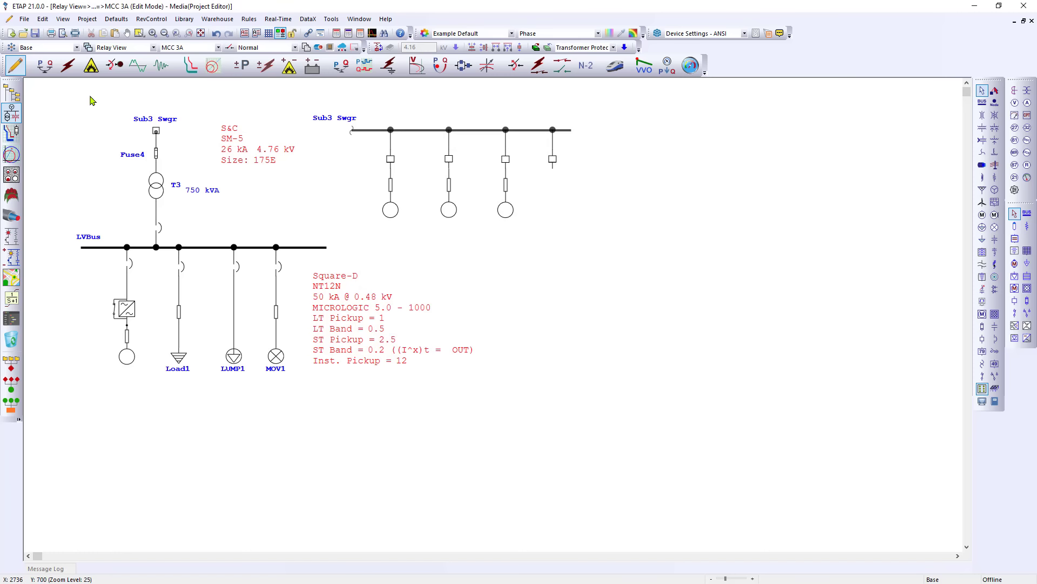
Step: Switch to the Modifications 1 revision and set Motor 10's state to New
click(76, 48)
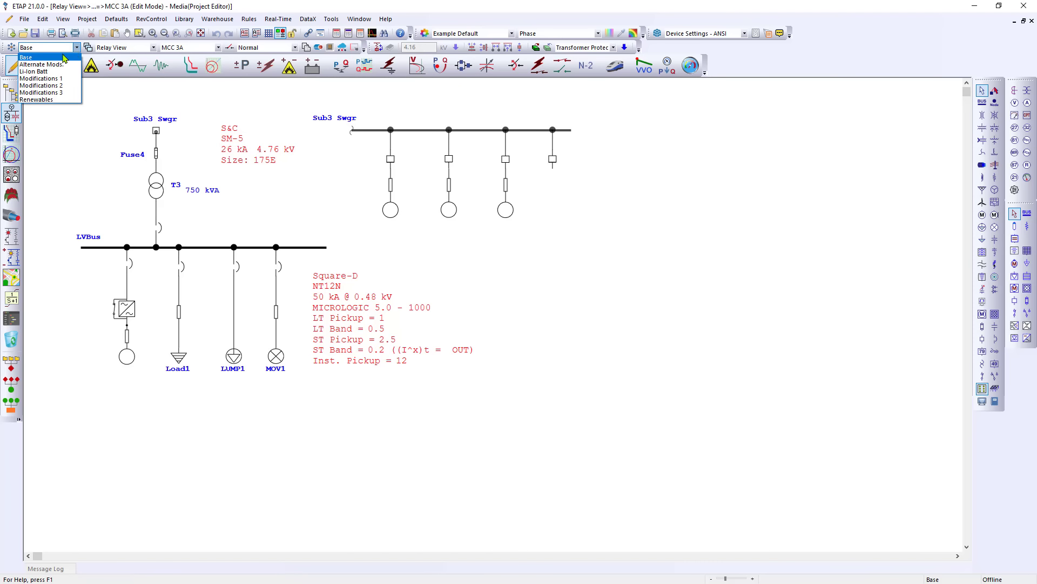
click(55, 79)
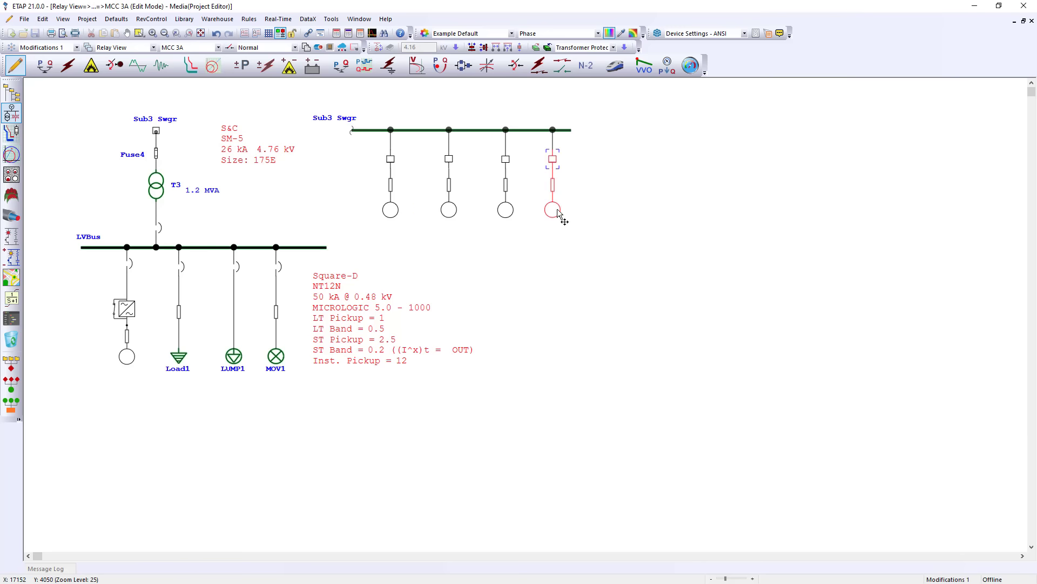
double_click(560, 216)
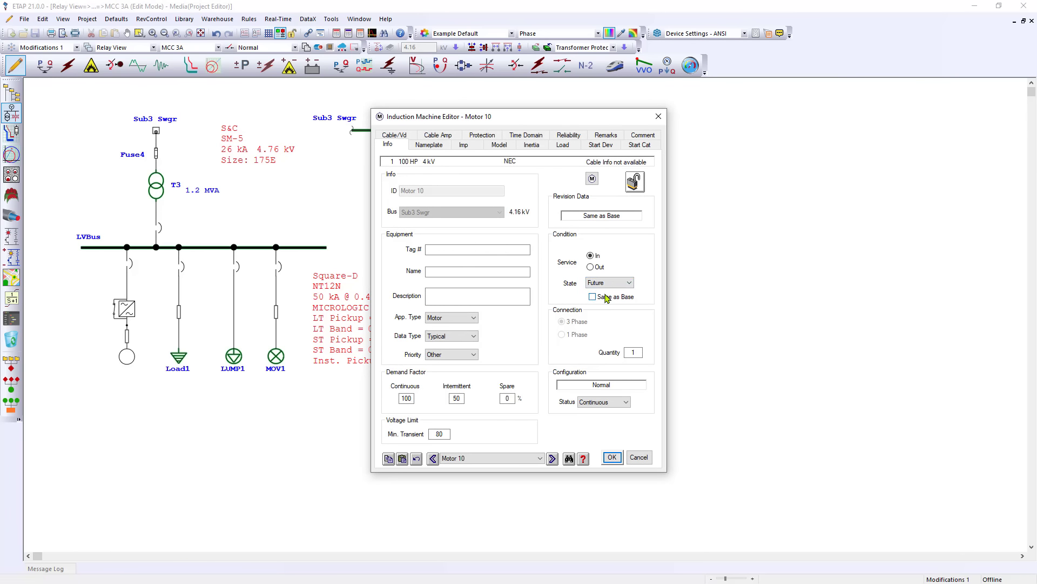
click(628, 283)
click(610, 295)
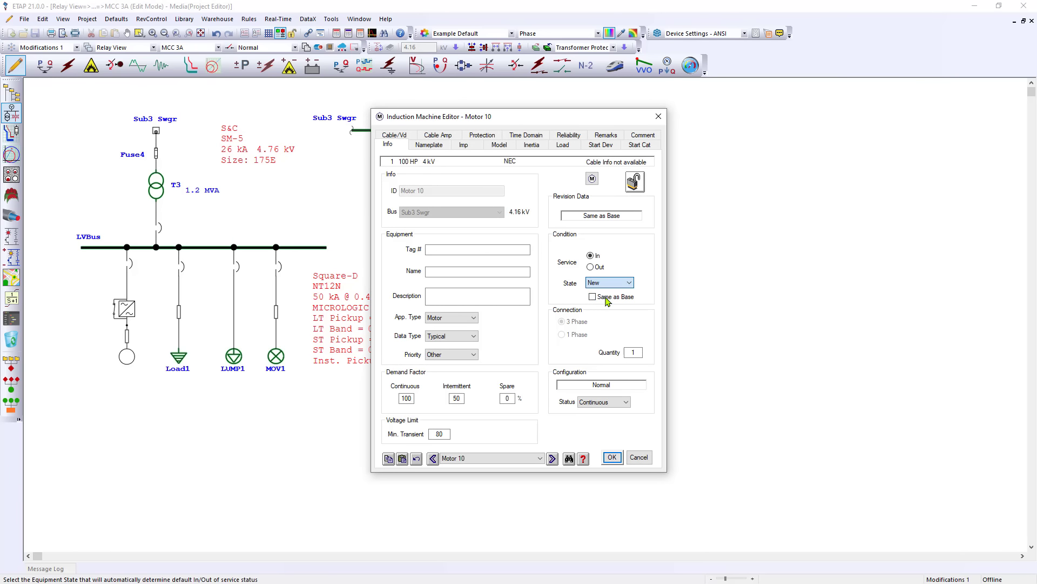
click(613, 457)
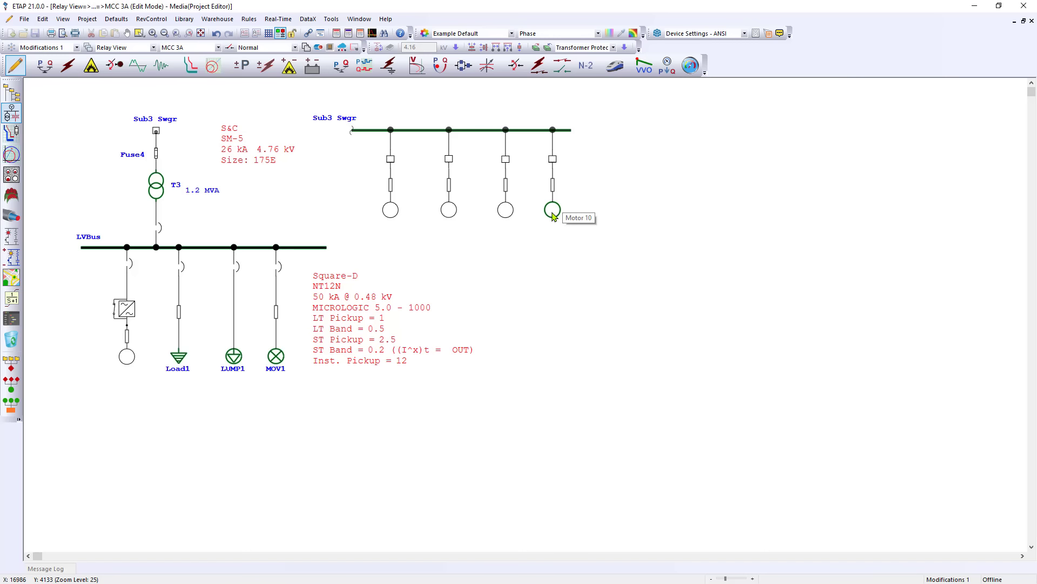
Step: Return the MCC 3A diagram to the Base revision
click(54, 48)
click(54, 57)
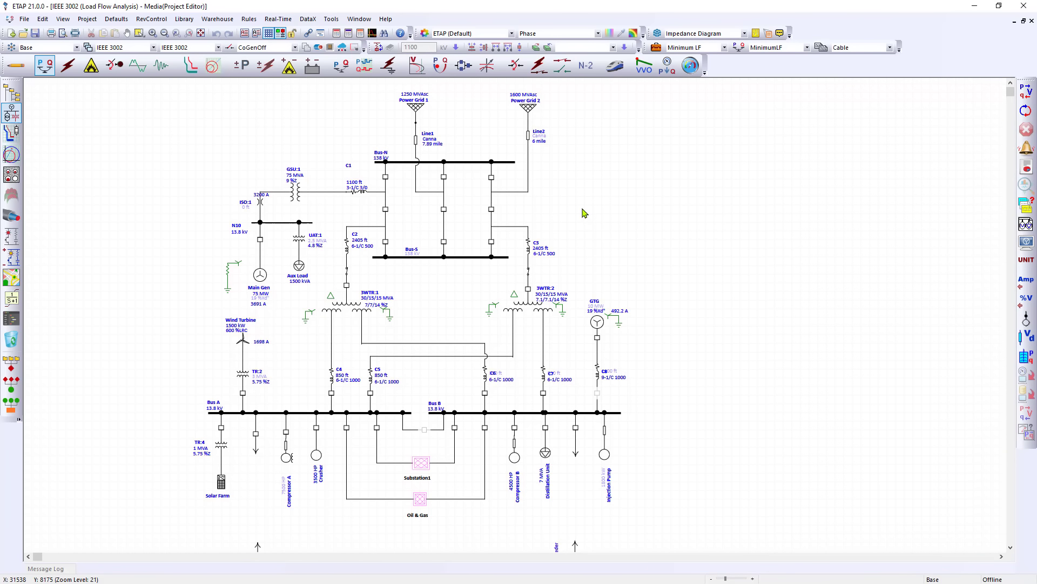
Step: Review the contour settings for bus voltage percentage, including the resolution and the maximum, middle and minimum values, without changing them
click(332, 20)
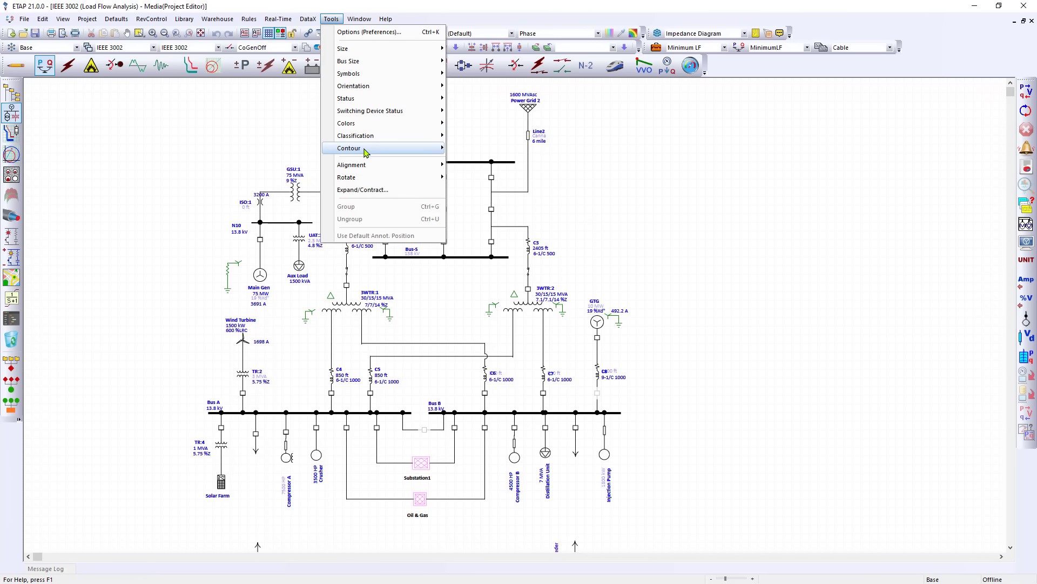
mouse_move(409, 154)
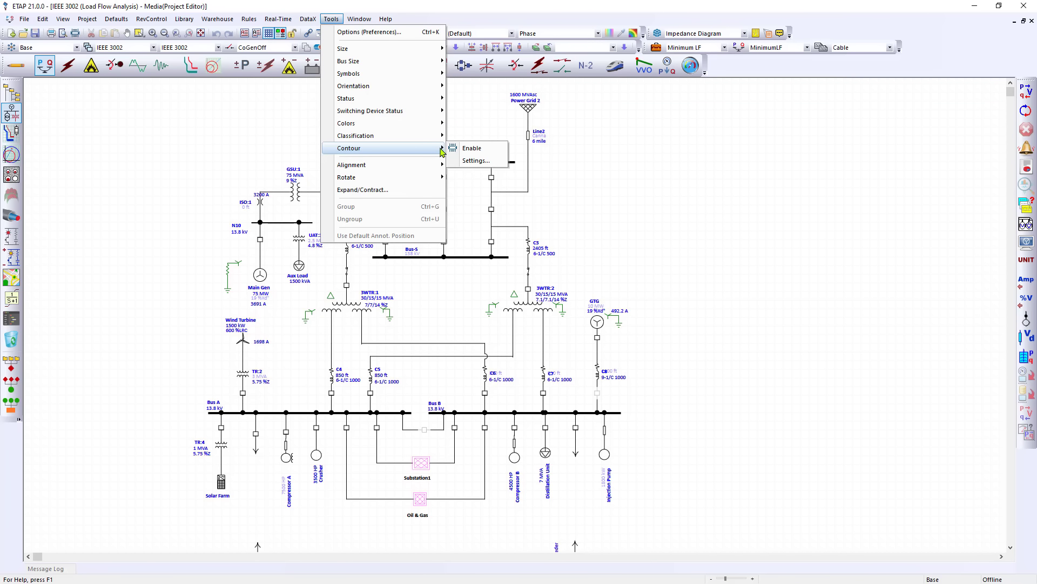
click(475, 161)
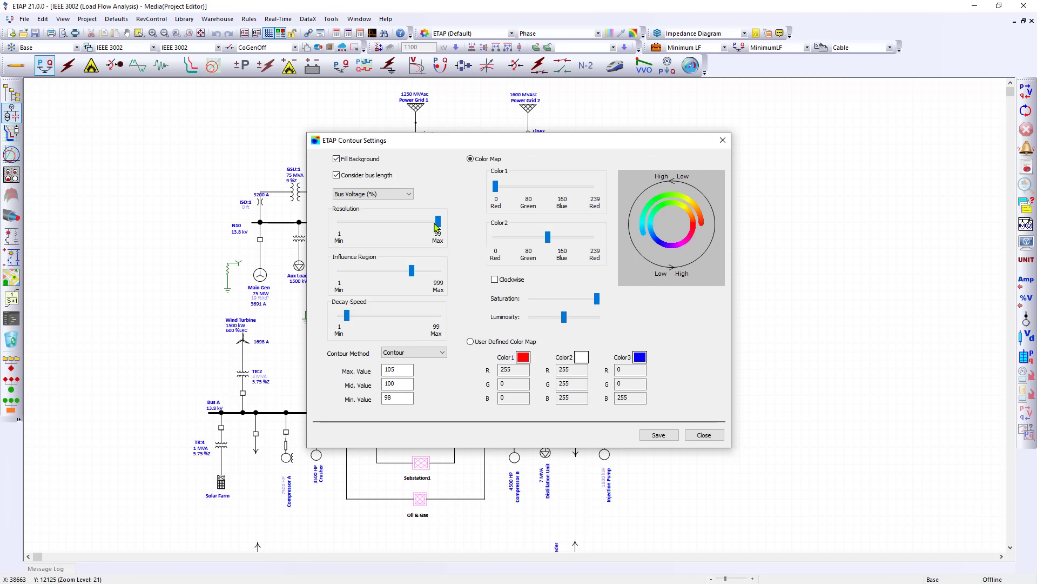
click(386, 195)
click(385, 196)
click(405, 368)
click(406, 384)
click(410, 399)
click(701, 434)
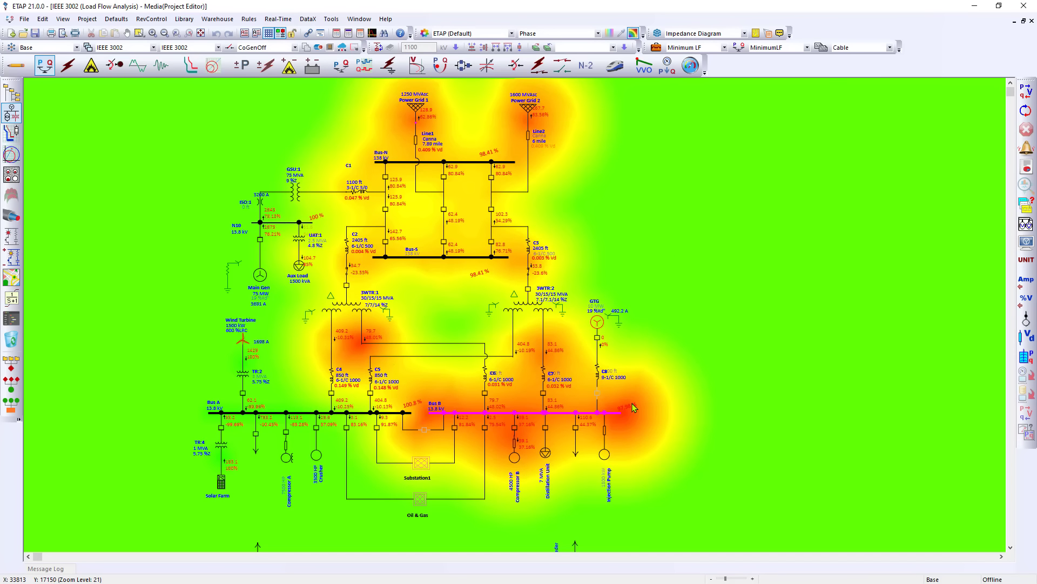
Step: Display the load flow results as reactive power in Mvar and examine the contour around Bus B and Bus-S
click(1026, 279)
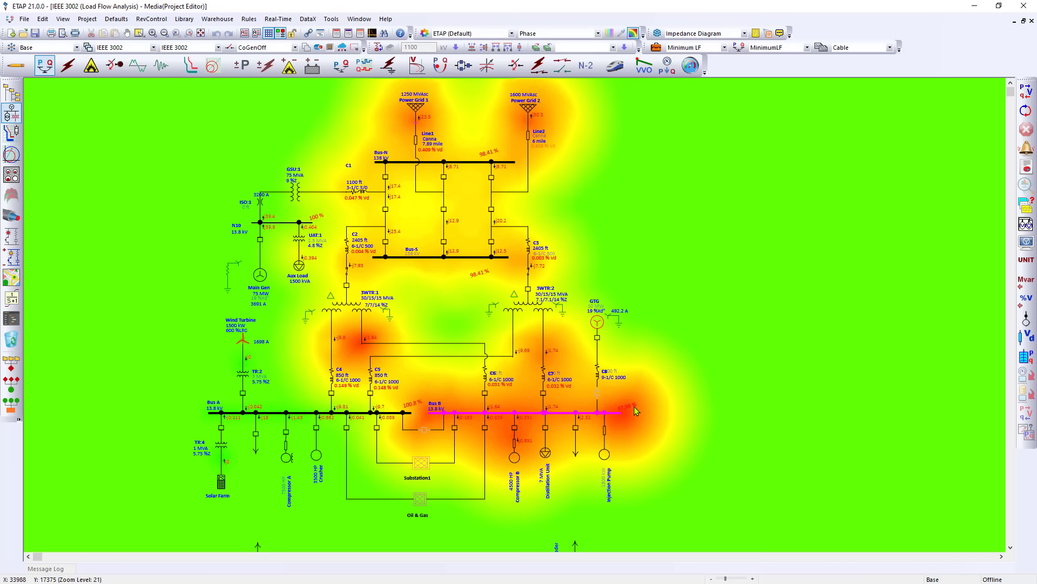
scroll(643, 420, up, 1)
scroll(643, 420, up, 3)
scroll(643, 420, up, 7)
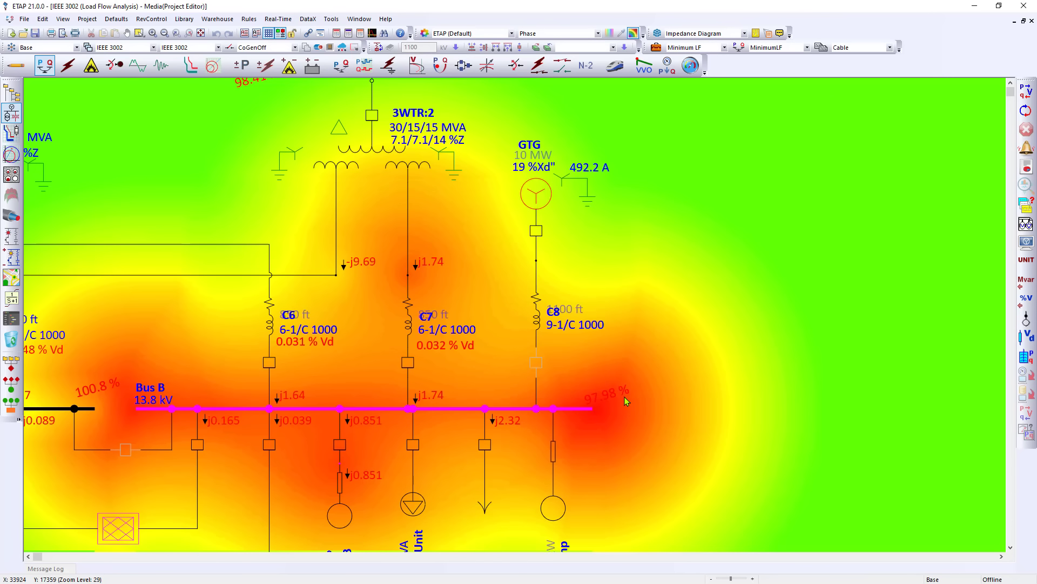
scroll(624, 398, down, 1)
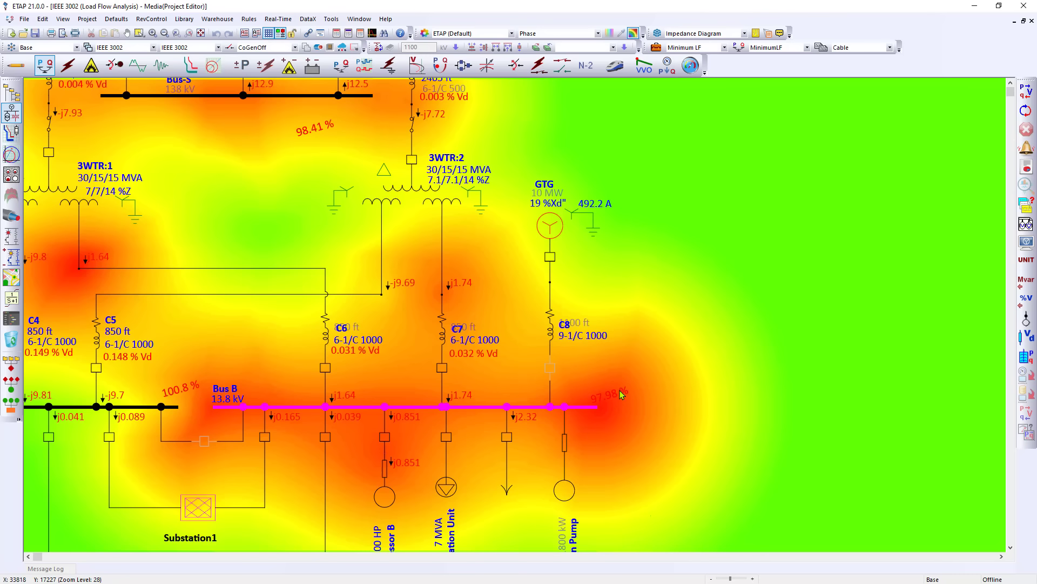
scroll(620, 393, down, 1)
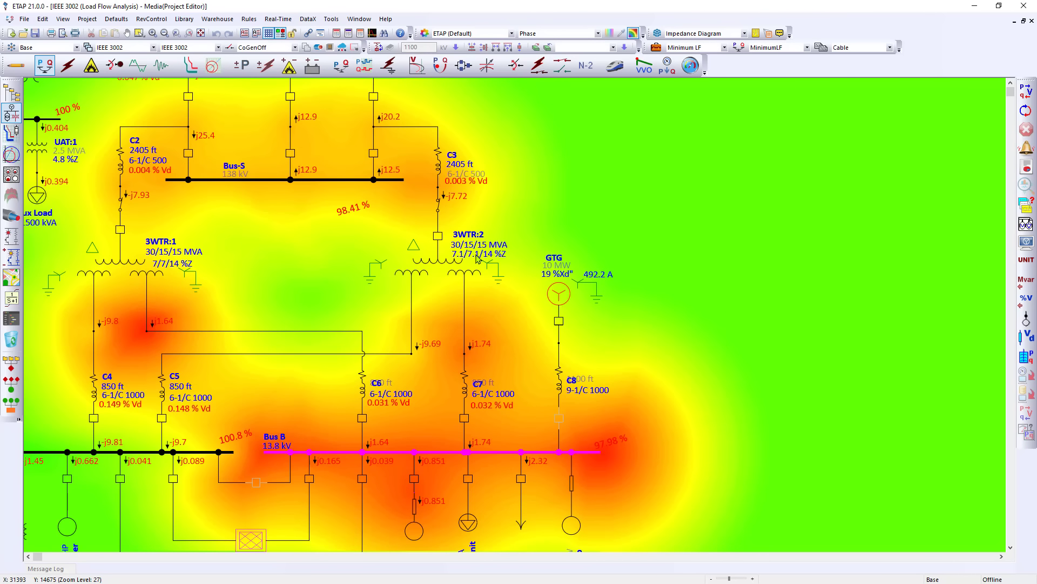
scroll(505, 262, up, 1)
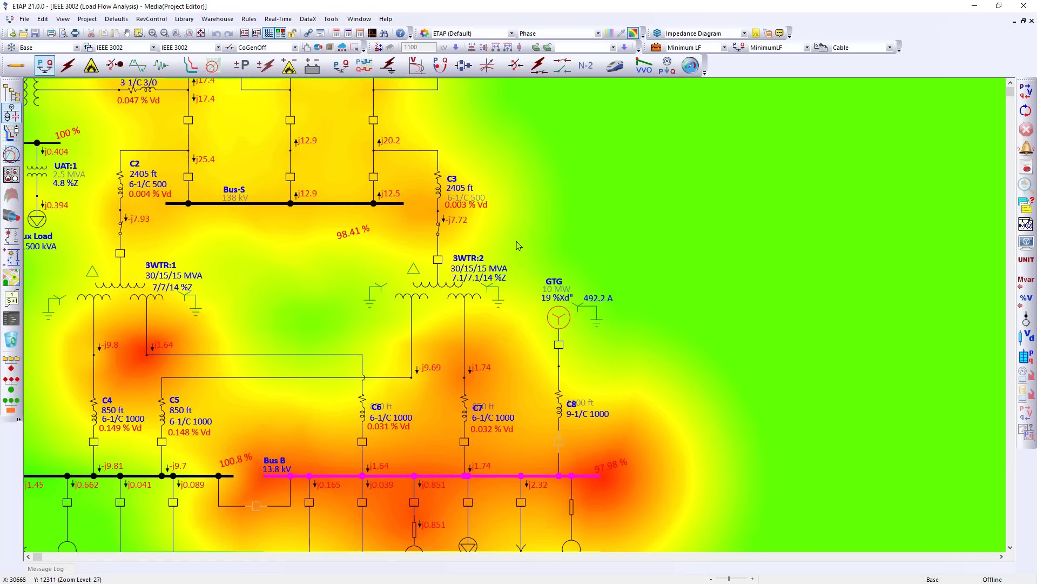
scroll(524, 221, up, 1)
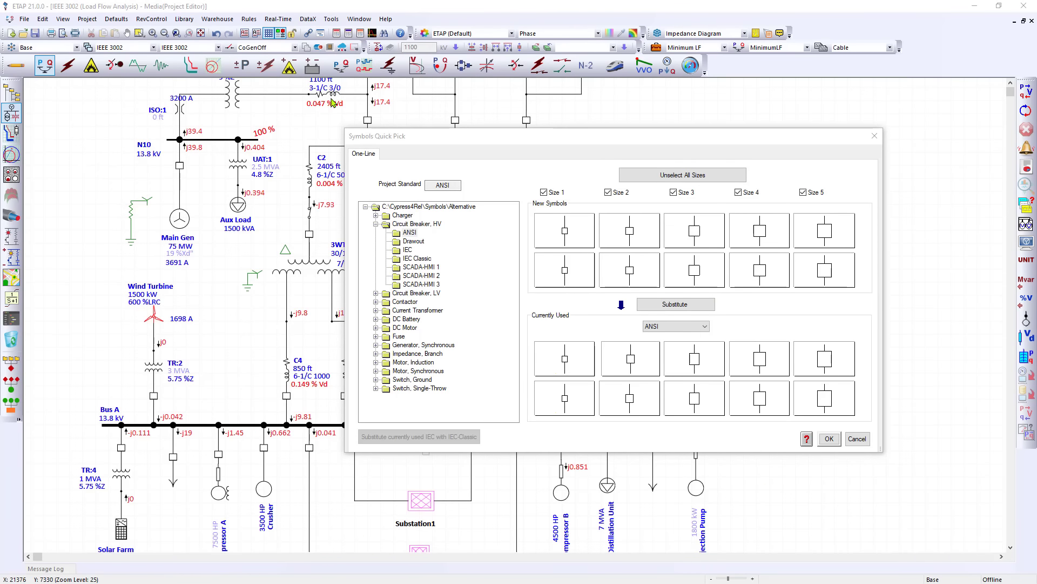
Step: Substitute the SCADA-HMI 1 symbols for all high-voltage circuit breakers in the project
click(338, 19)
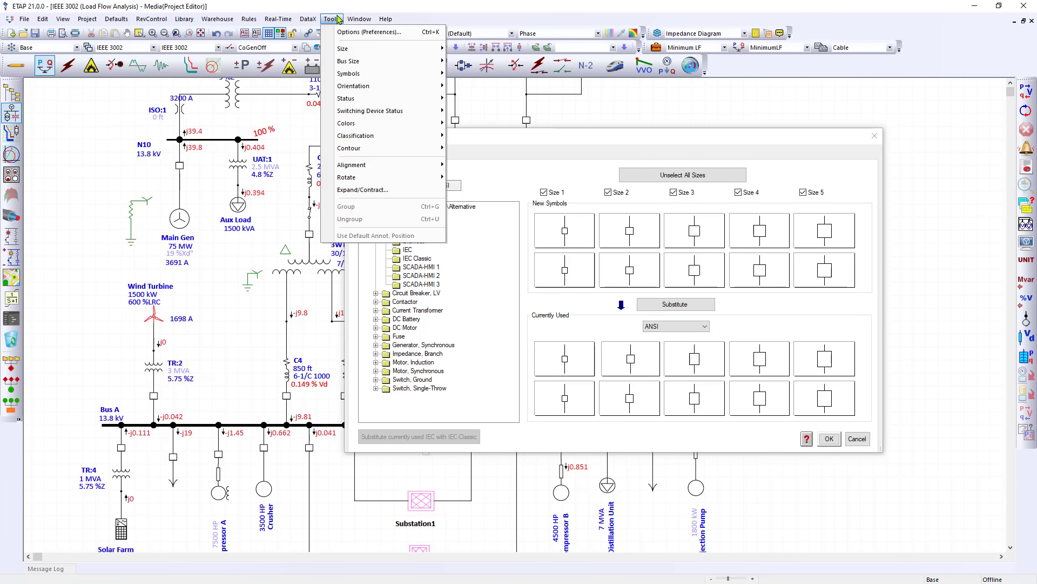
mouse_move(366, 80)
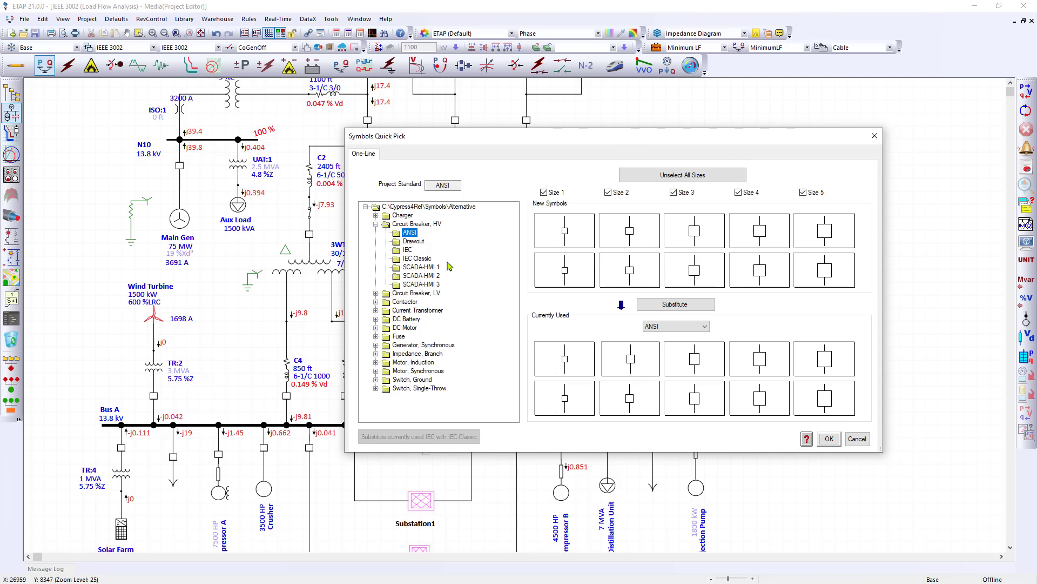
click(426, 267)
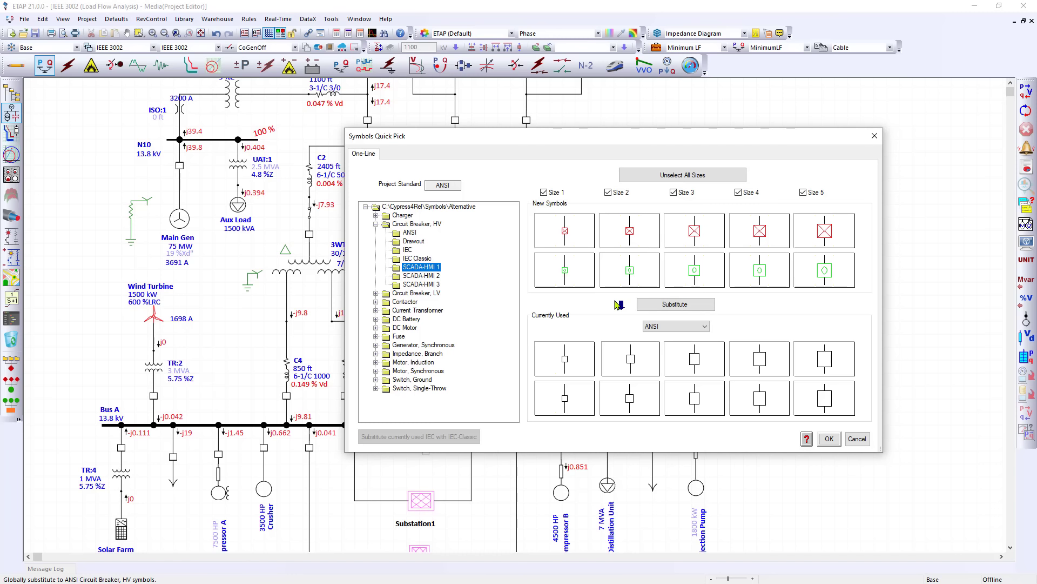
click(696, 306)
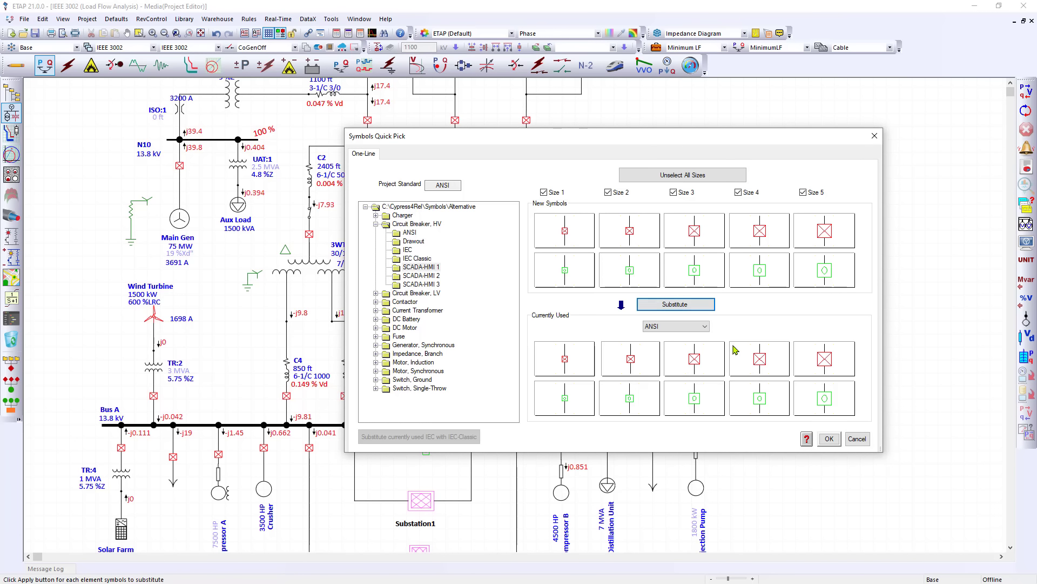
click(827, 439)
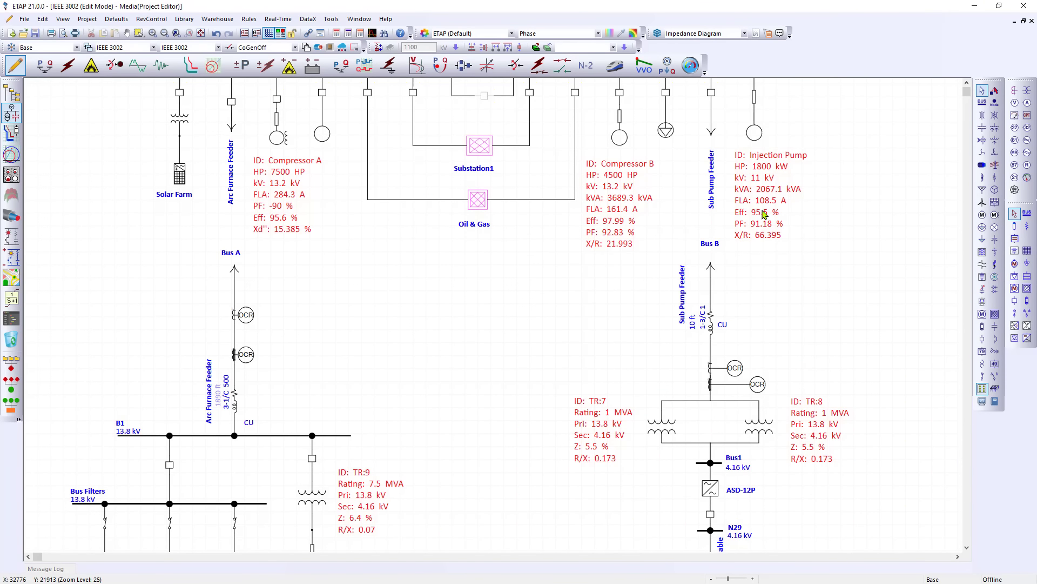
Step: Inspect the datablock definition behind the Injection Pump's datablock on the diagram
click(763, 214)
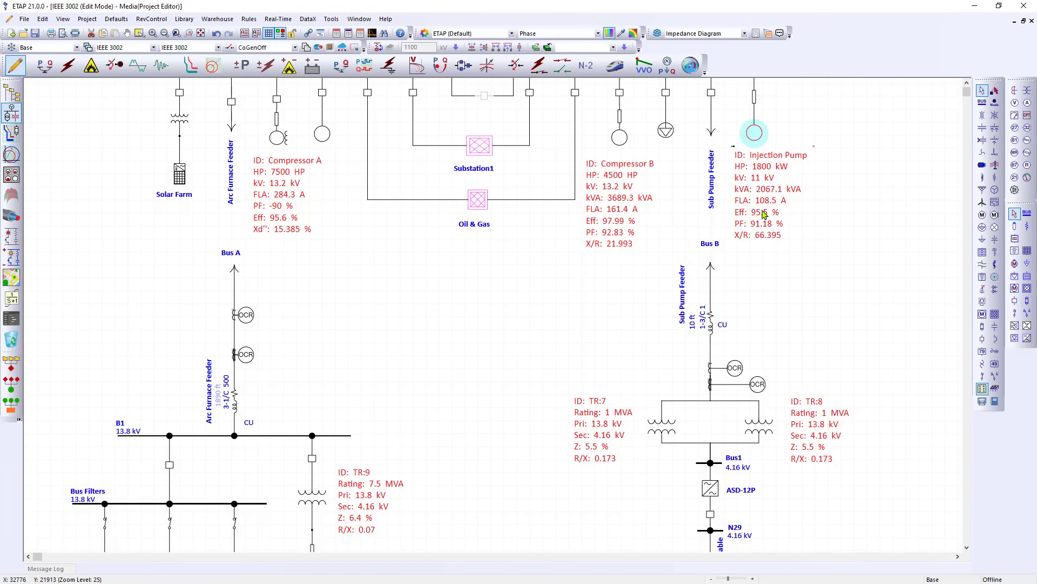
double_click(764, 214)
drag(640, 138, 550, 161)
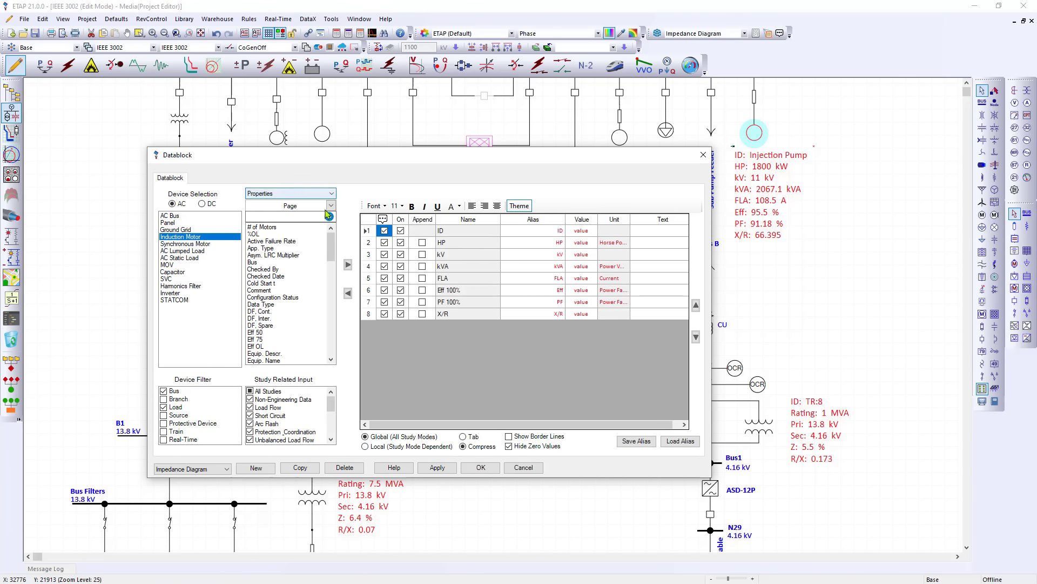
click(703, 155)
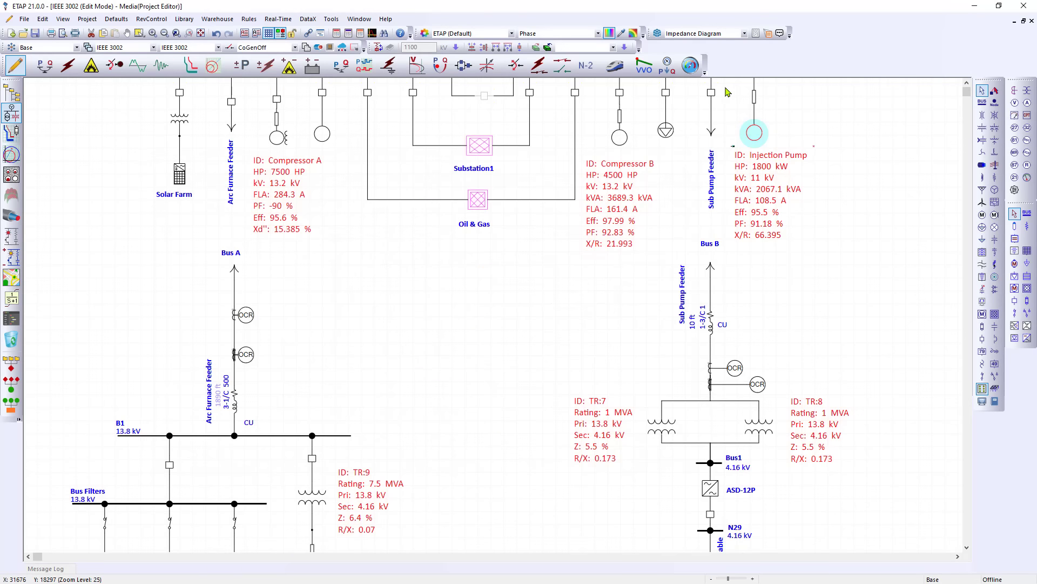
Step: Review the Impedance Diagram datablock for induction motors: data categories, study-related inputs and property aliases
click(756, 33)
drag(644, 137, 562, 137)
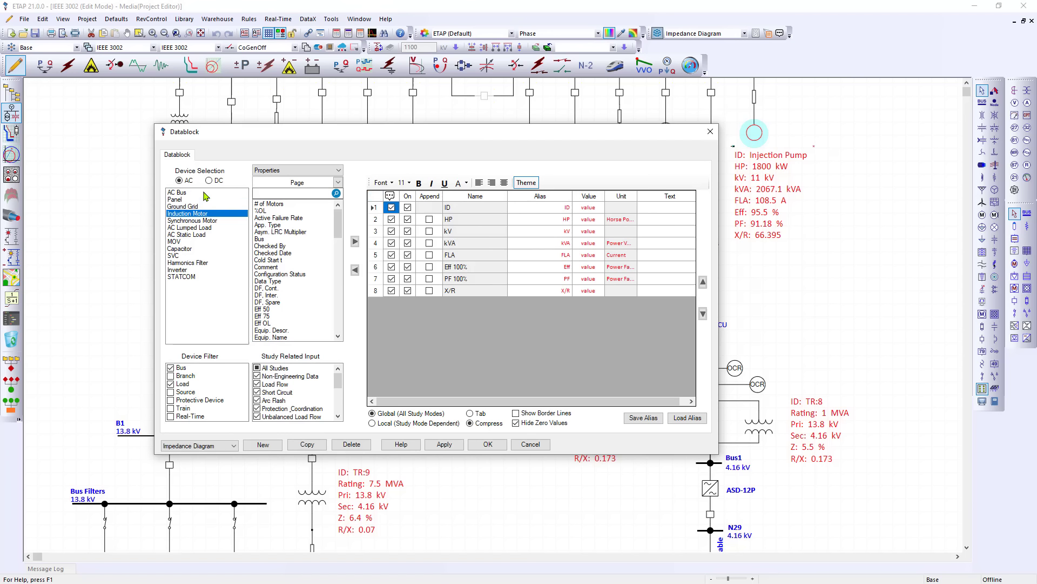
click(317, 172)
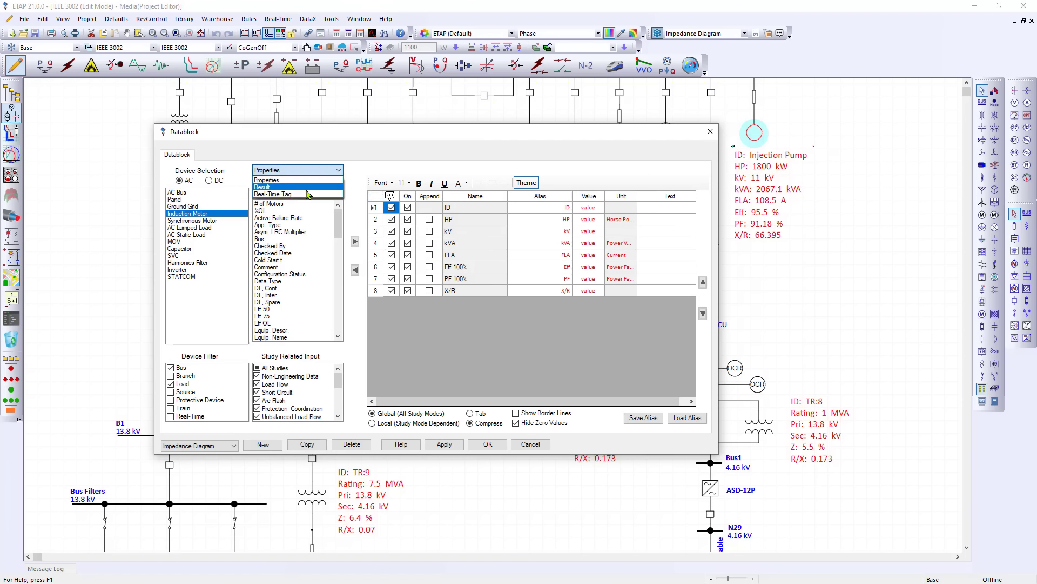
click(312, 183)
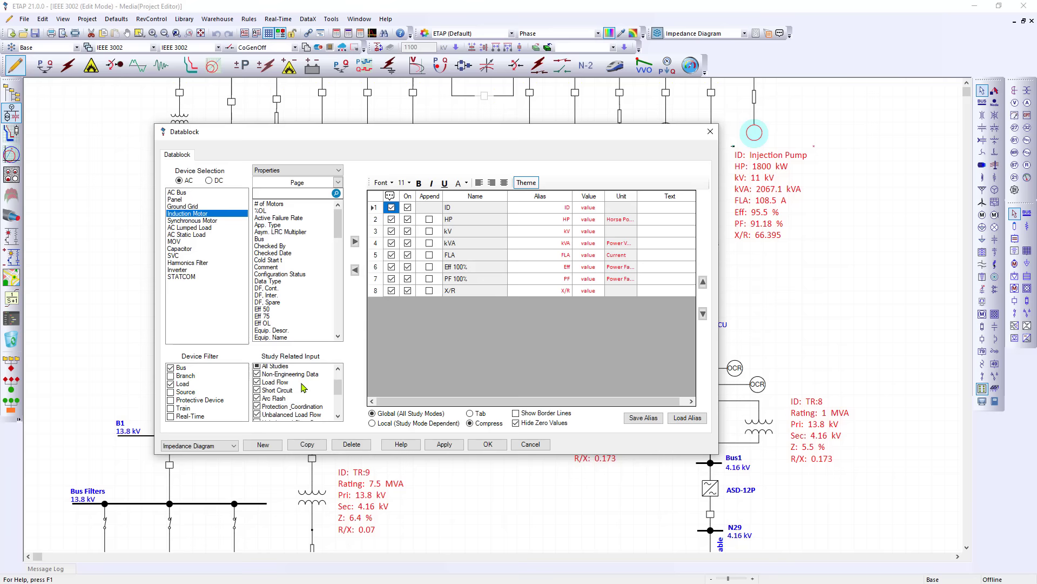
scroll(302, 386, down, 5)
scroll(303, 386, up, 5)
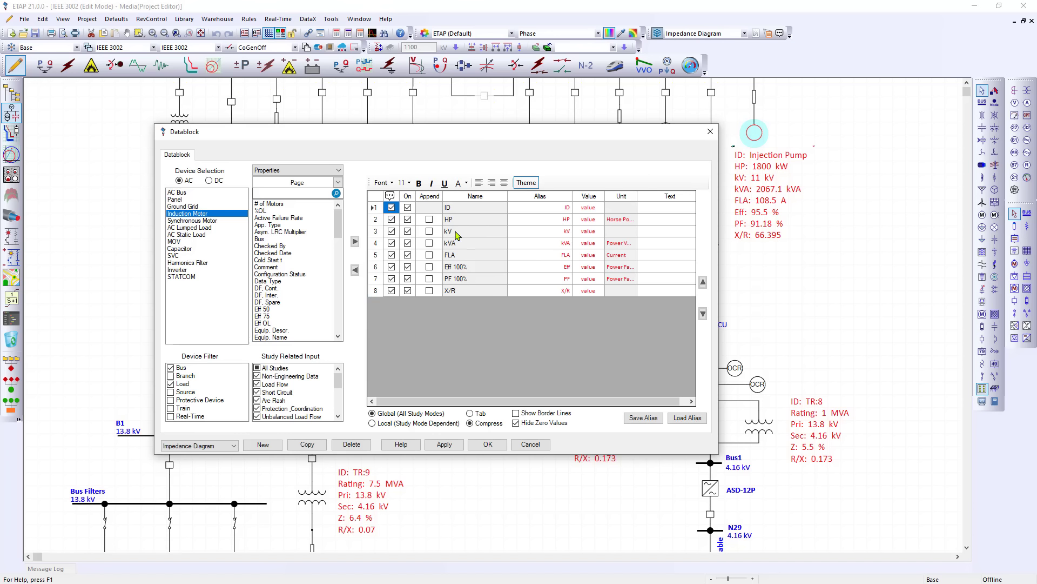
click(551, 208)
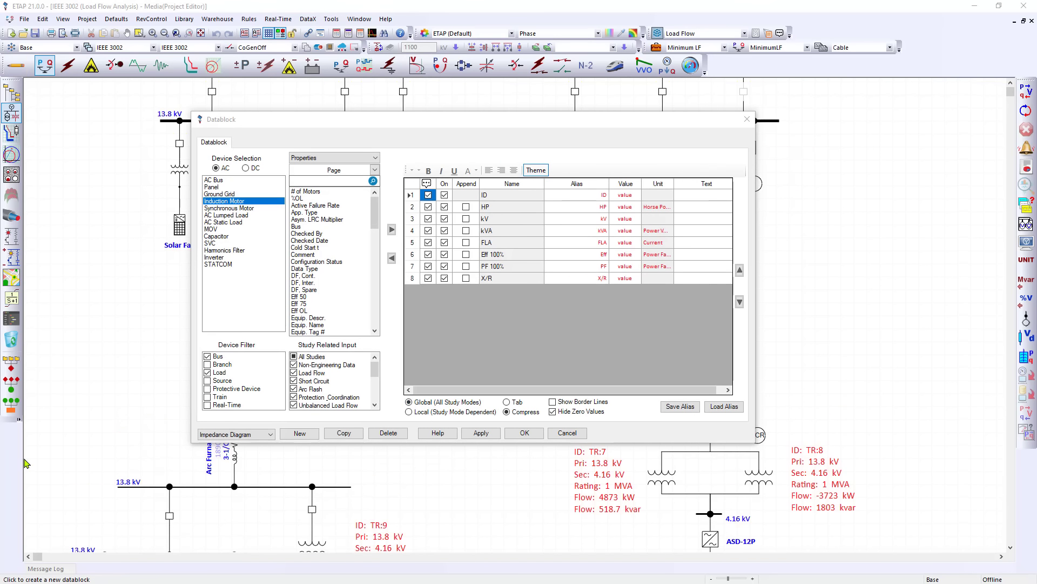
Step: Open the Load Flow template in the Datablock editor and accept its AC Bus definition
click(238, 434)
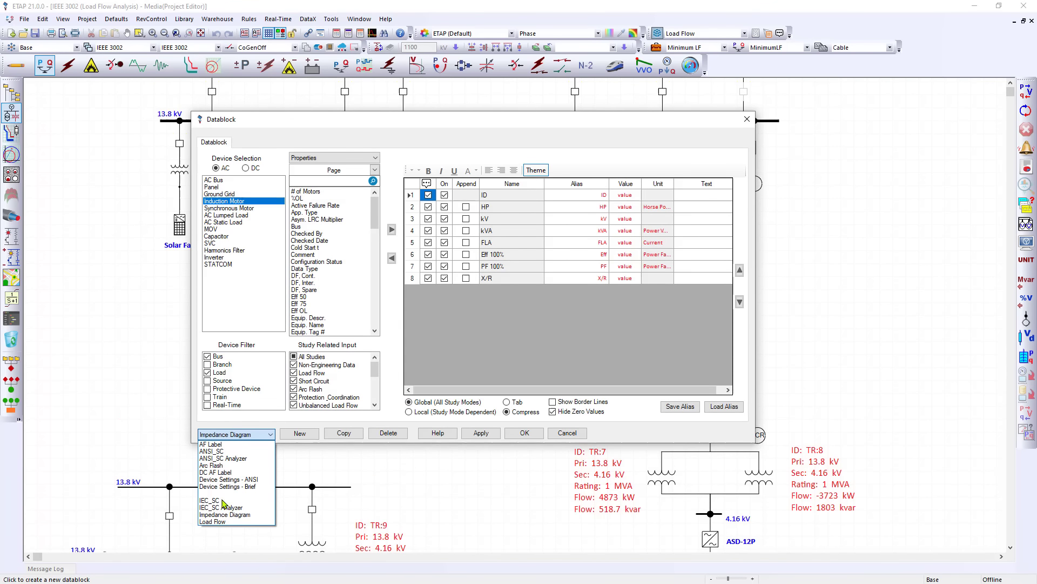
click(223, 520)
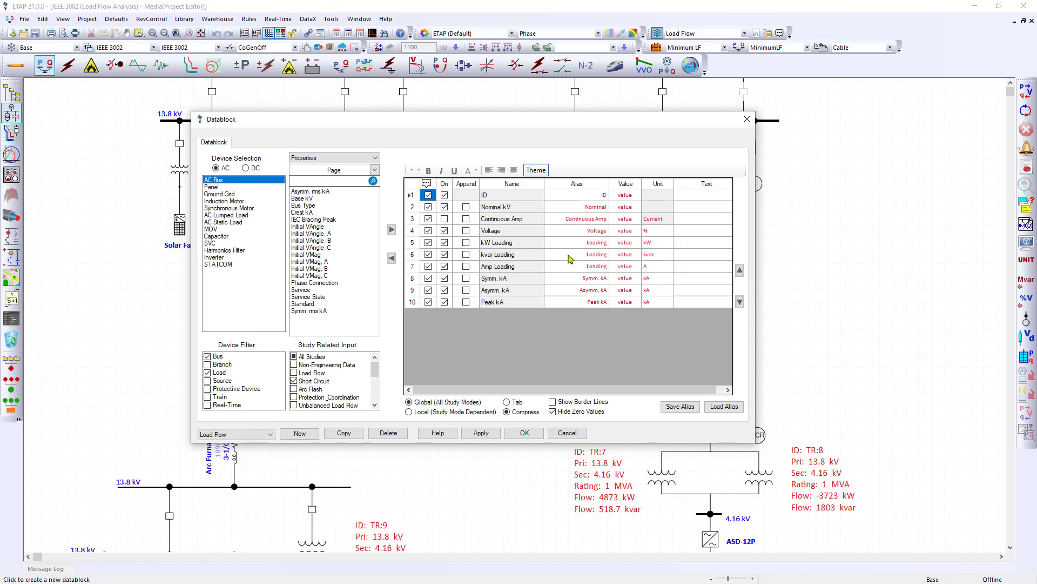
click(526, 433)
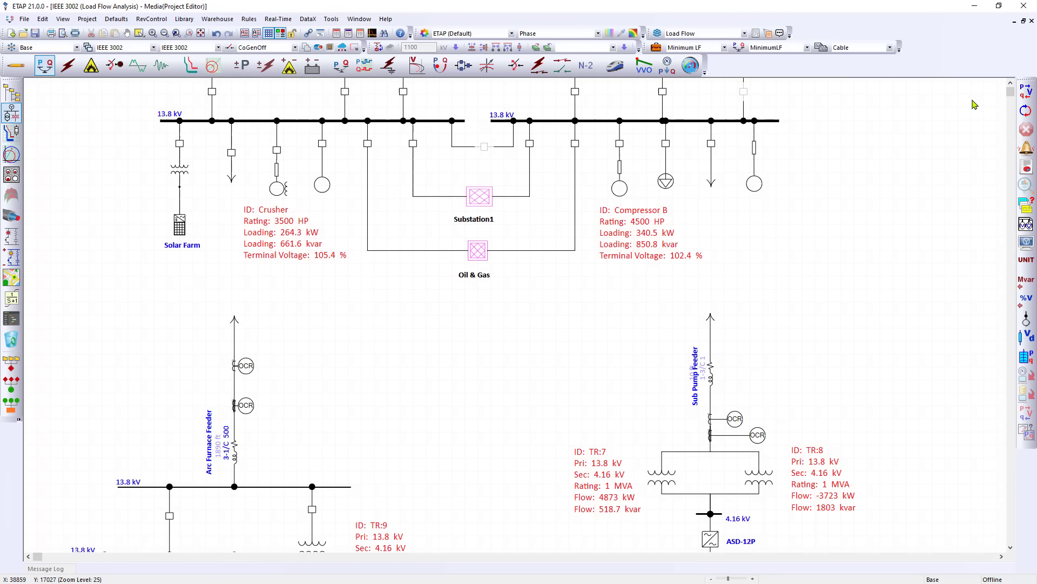
Step: Run the load flow study, and run the device duty calculation in short-circuit mode
click(1025, 95)
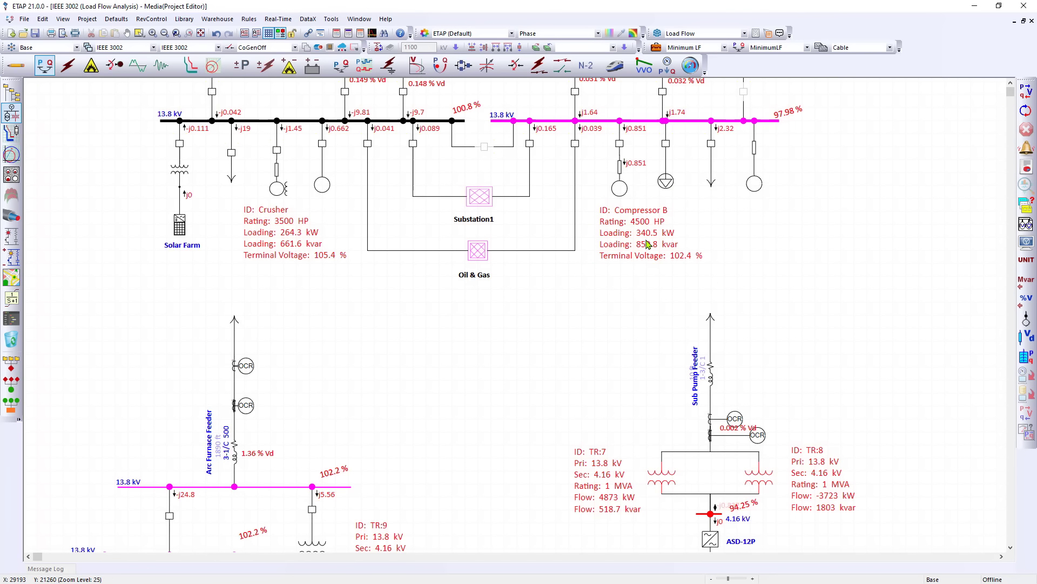
click(68, 65)
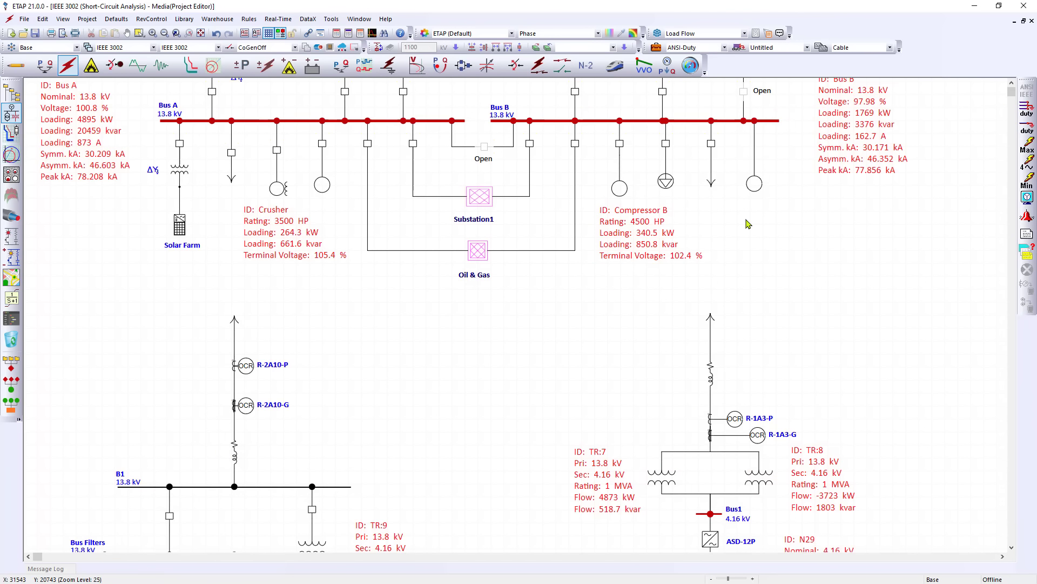
scroll(830, 221, up, 1)
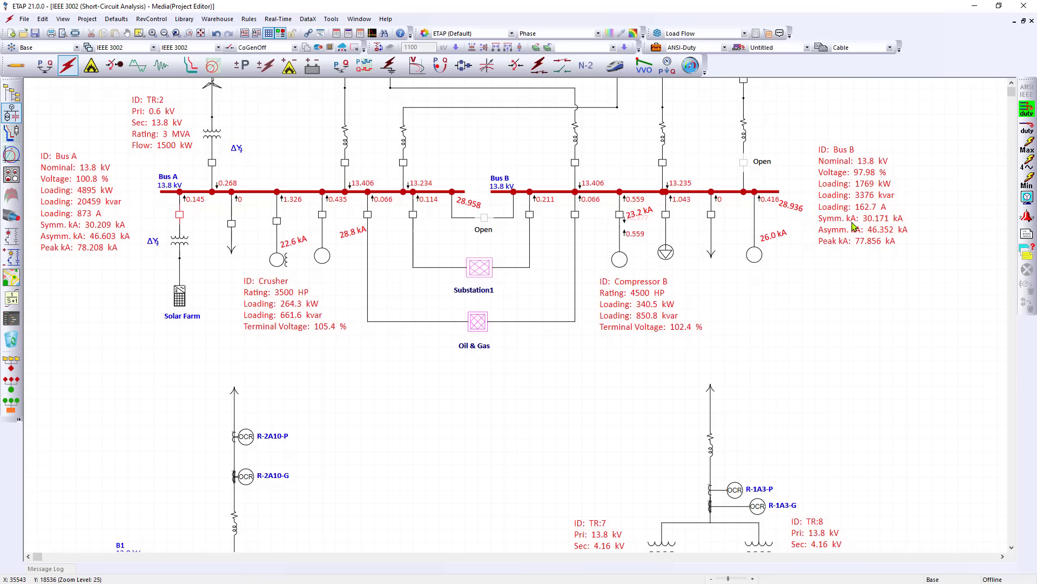
Step: Review the AC Bus datablock definition behind Bus B's load flow and short-circuit results
right_click(856, 227)
click(883, 241)
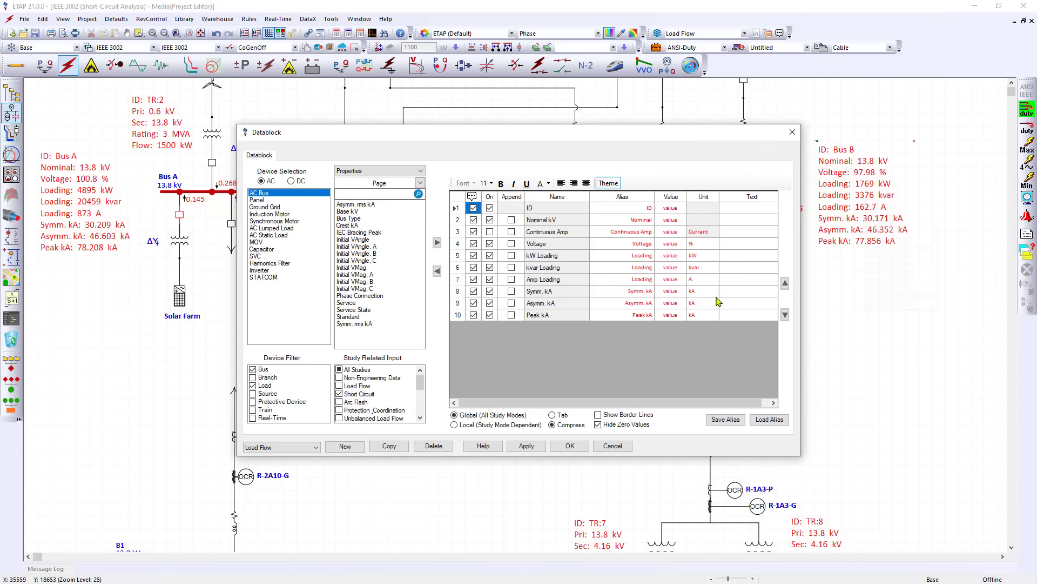
click(569, 446)
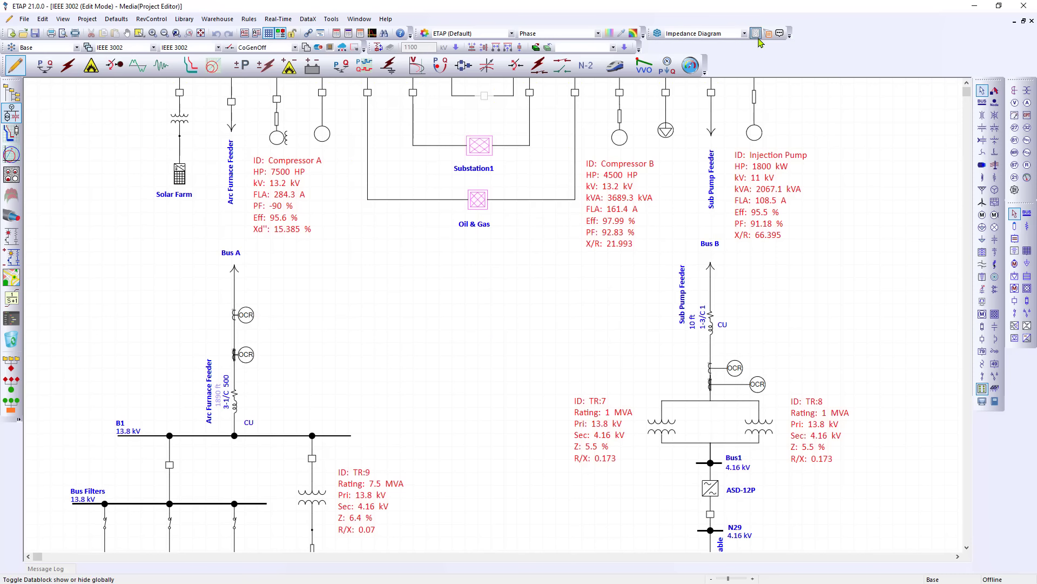
Step: Hide all datablocks on the diagram and show them again
click(756, 34)
click(756, 34)
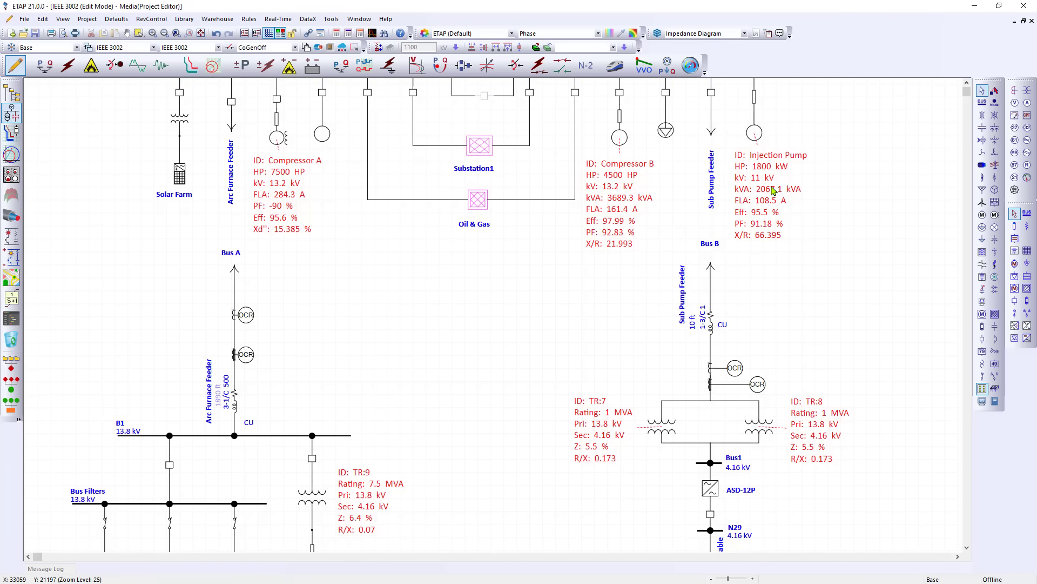
Step: Move the Injection Pump and Compressor B datablocks away from their motors and back beneath them to demonstrate the connector lines
drag(773, 191, 870, 257)
drag(627, 206, 552, 296)
drag(550, 295, 505, 304)
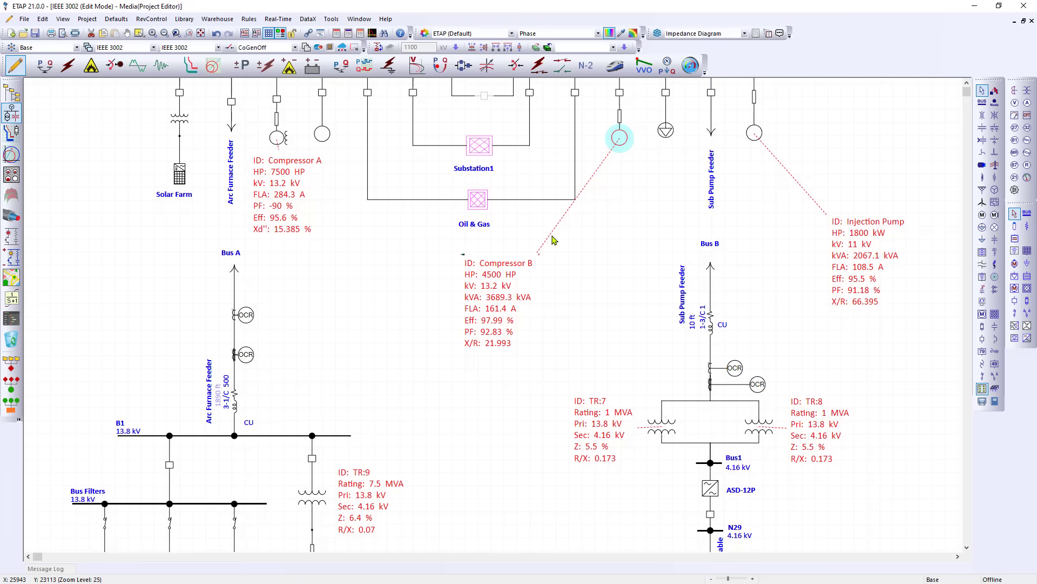
drag(500, 292, 619, 190)
drag(848, 257, 757, 199)
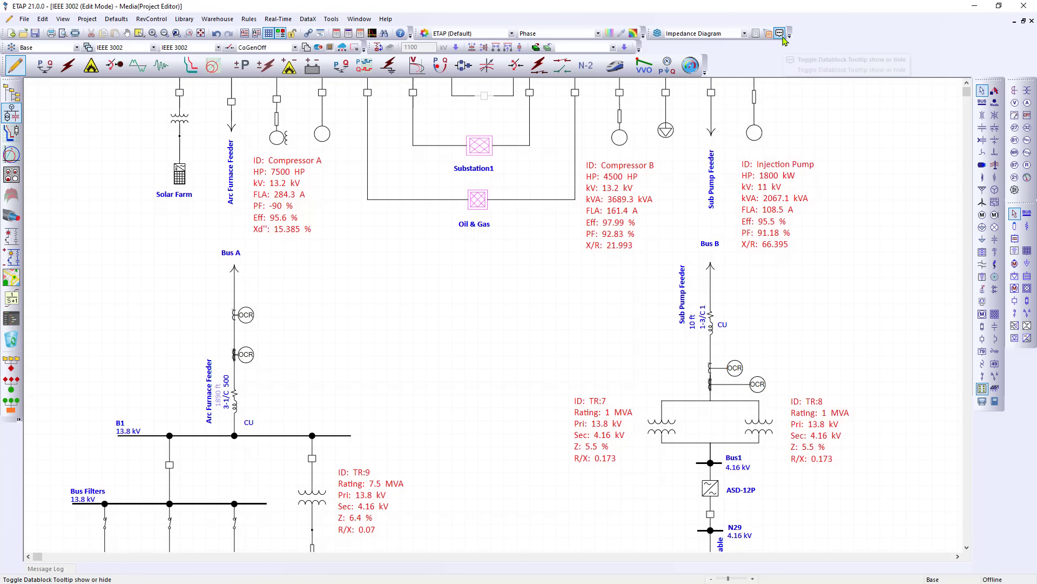
Step: Show the datablock tooltip for transformer TR:2 above Bus A
scroll(803, 164, up, 4)
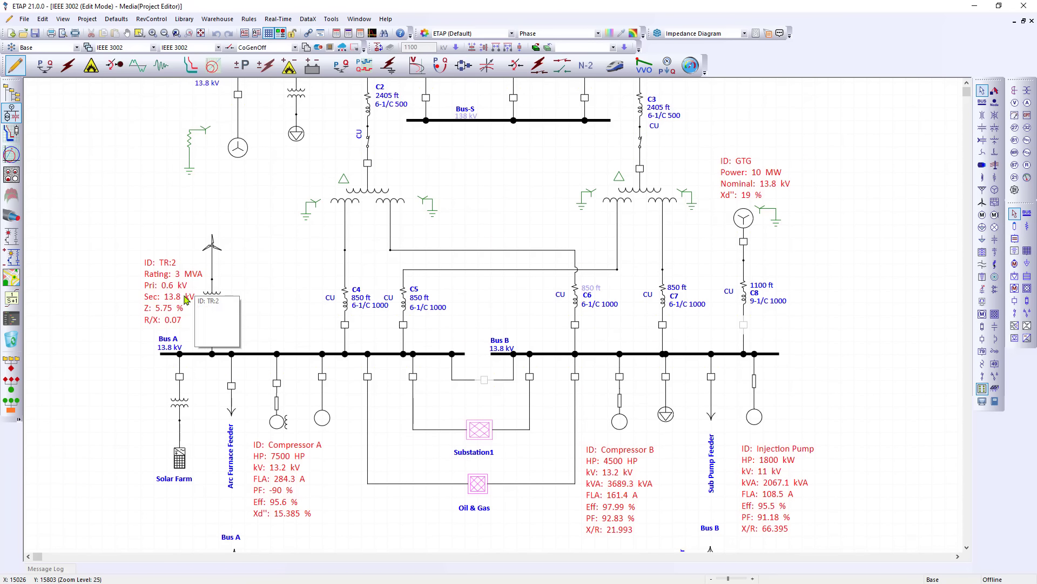
Step: Move the TR:2 datablock away from its transformer and close the datablock
drag(164, 273, 128, 272)
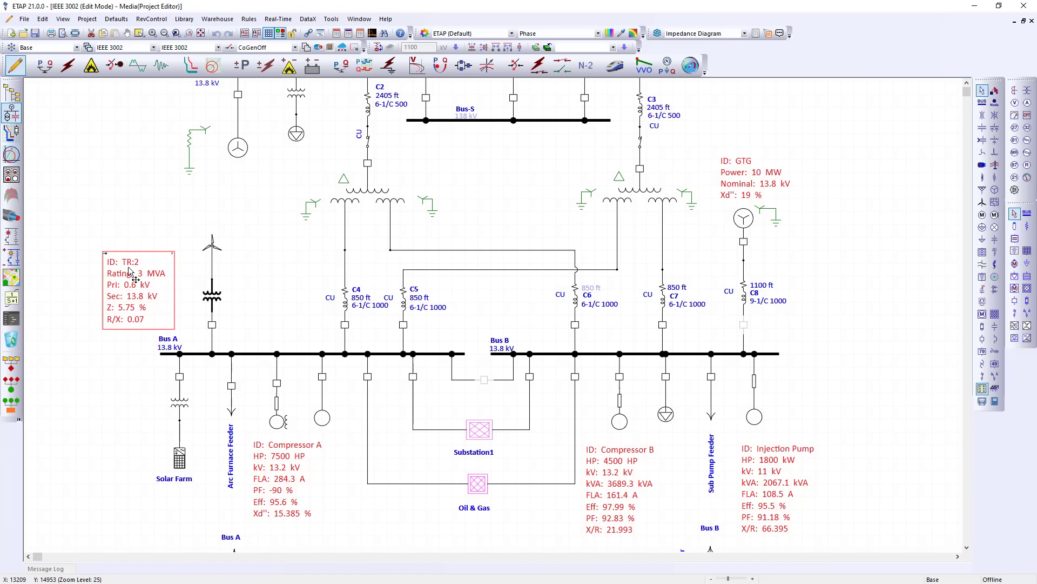
click(171, 254)
click(263, 306)
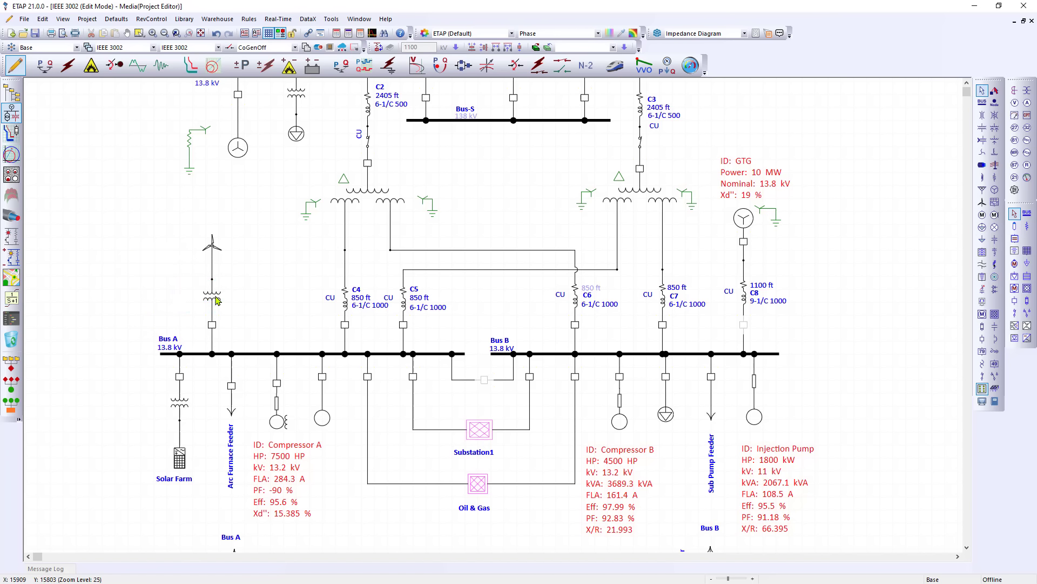
Step: Check the tooltip of transformer TR:2 above Bus A, and turn its datablock display back on
mouse_move(216, 301)
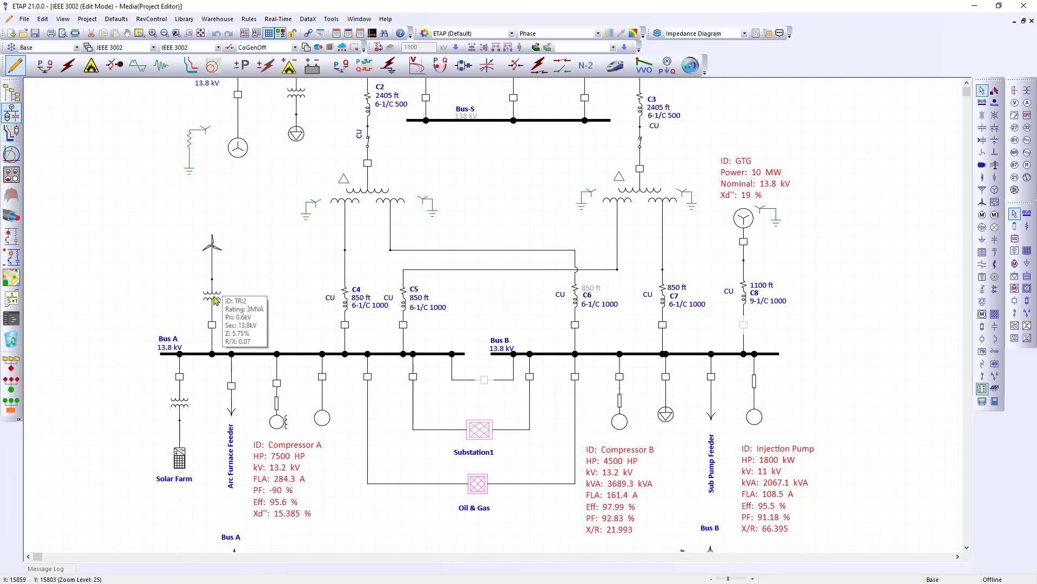
right_click(215, 301)
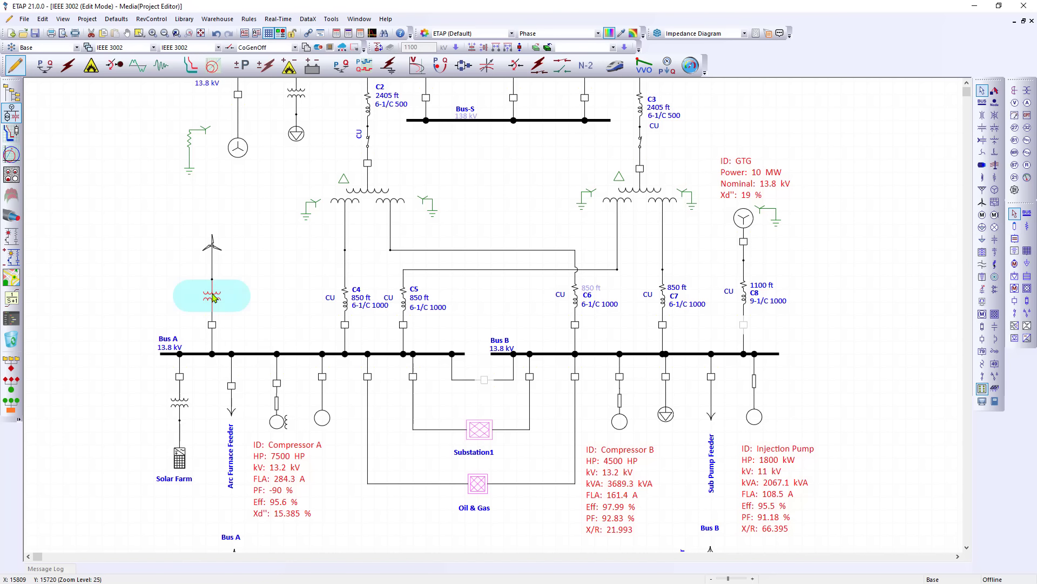
mouse_move(277, 548)
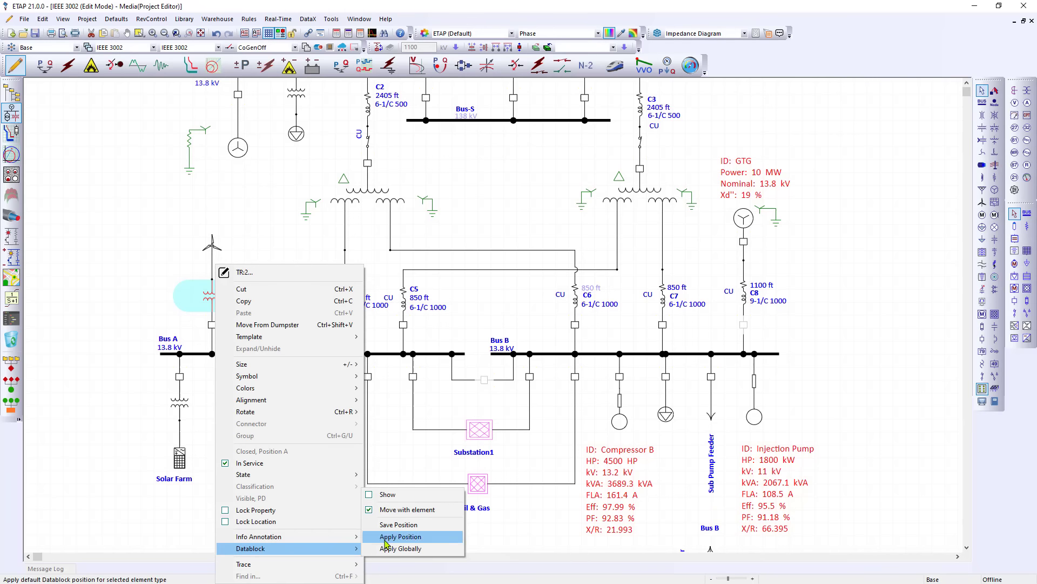
click(404, 495)
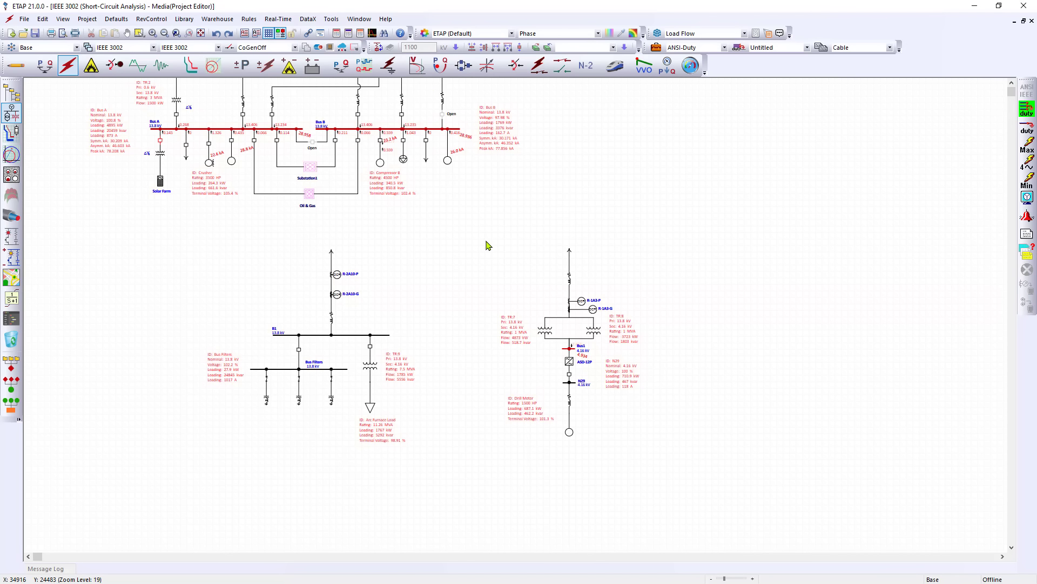
Step: Display the print page boundaries on the one-line diagram in Short-Circuit Analysis mode
scroll(488, 246, up, 3)
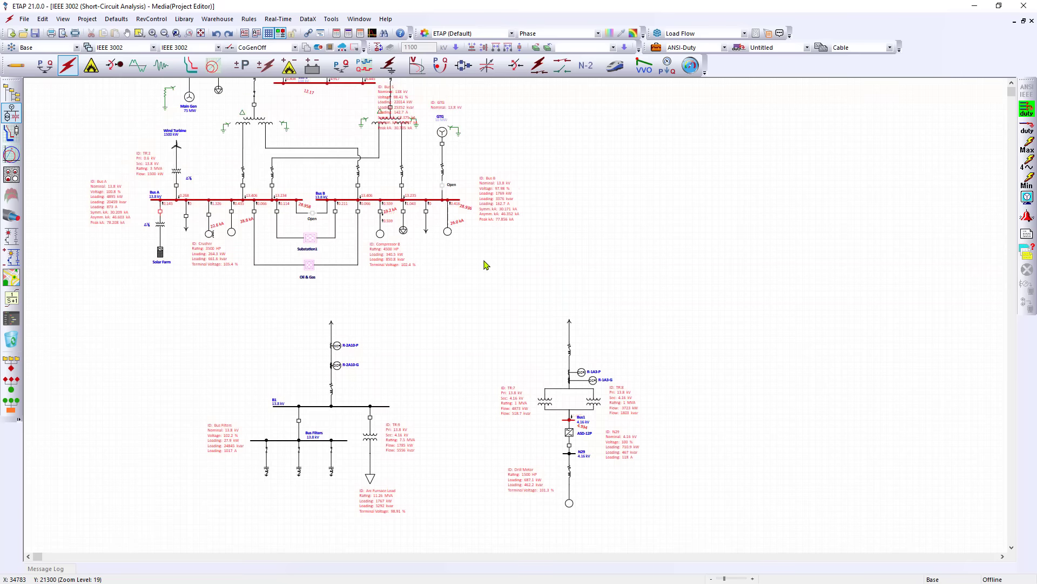
click(75, 33)
scroll(453, 347, down, 1)
drag(453, 404, 536, 242)
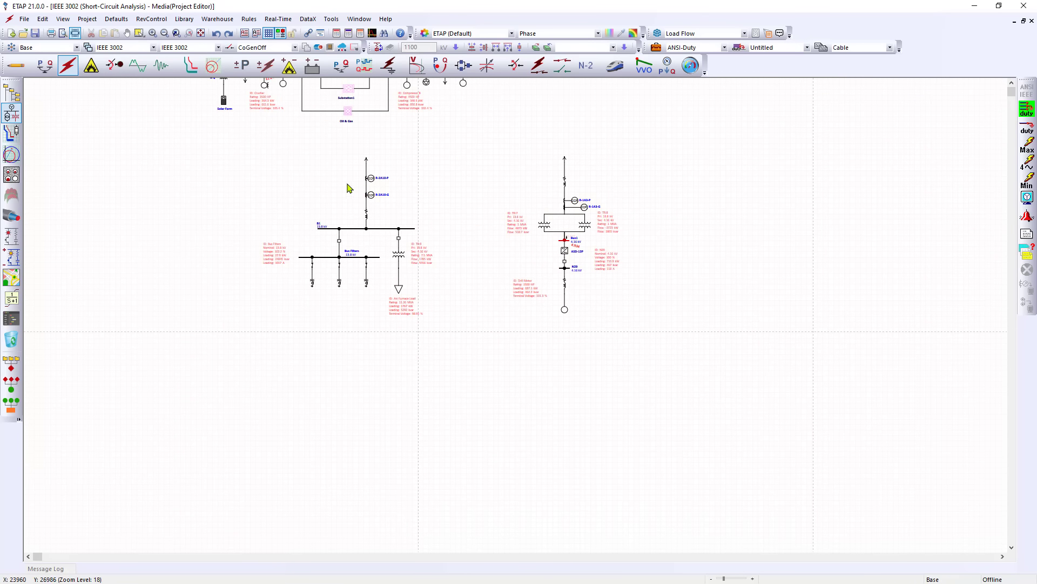
Step: Move the Bus Filters and Drill Motor networks together below the horizontal page boundary and deselect them
drag(245, 145, 660, 386)
drag(566, 239, 384, 428)
scroll(436, 400, down, 1)
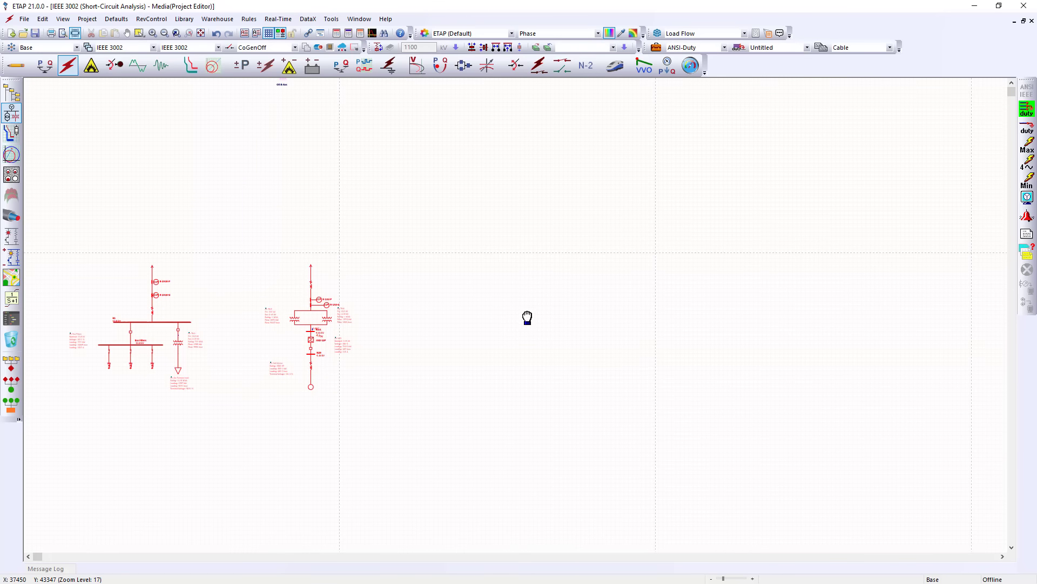
click(63, 235)
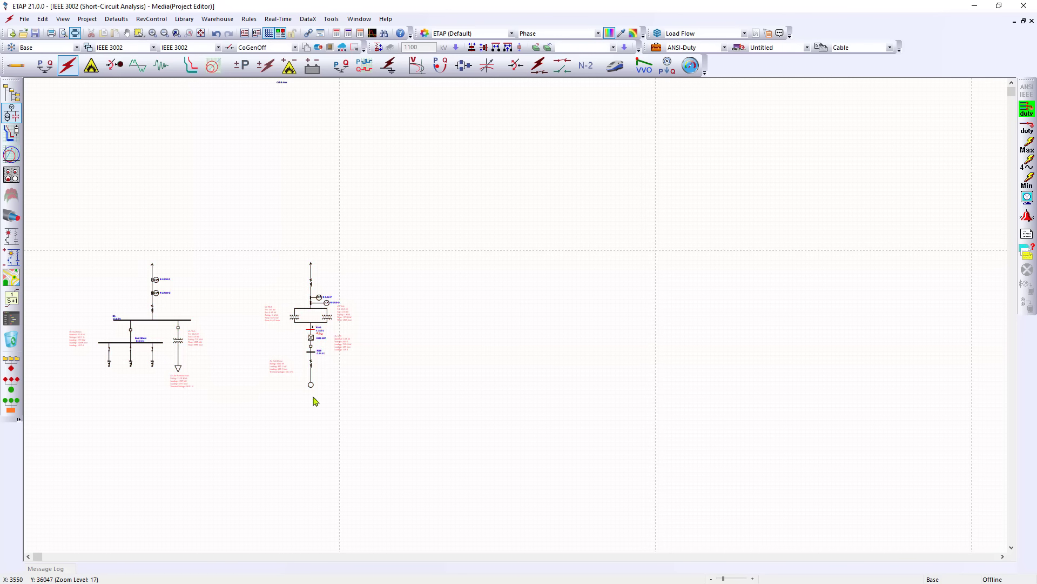
Step: Shift the Bus Filters and Drill Motor networks right so both fit within a single print page
drag(314, 397, 331, 408)
drag(311, 336, 600, 360)
click(702, 317)
scroll(702, 324, up, 3)
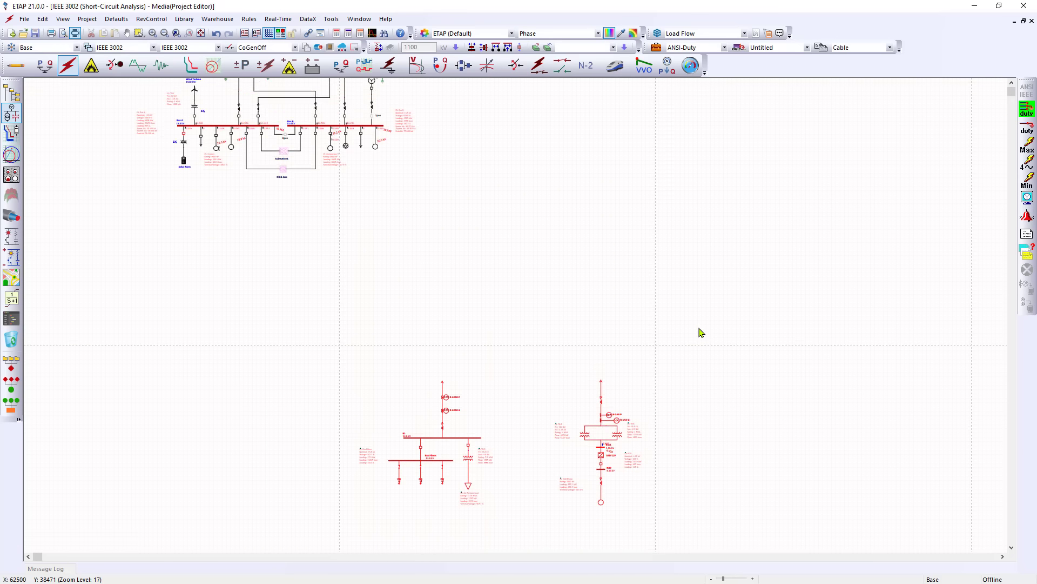
scroll(702, 333, up, 2)
scroll(699, 340, down, 6)
scroll(667, 380, up, 3)
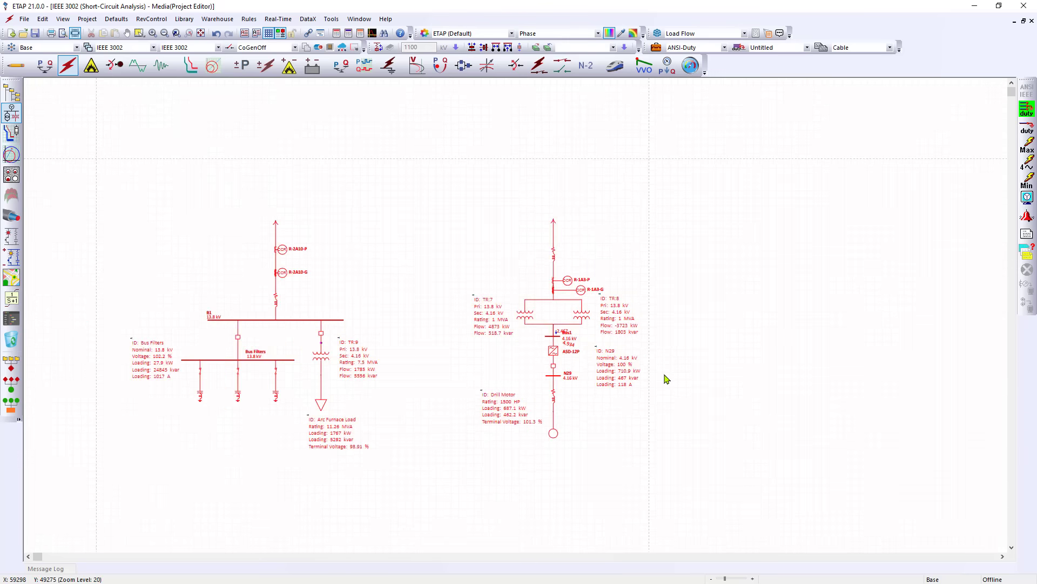
scroll(666, 379, up, 3)
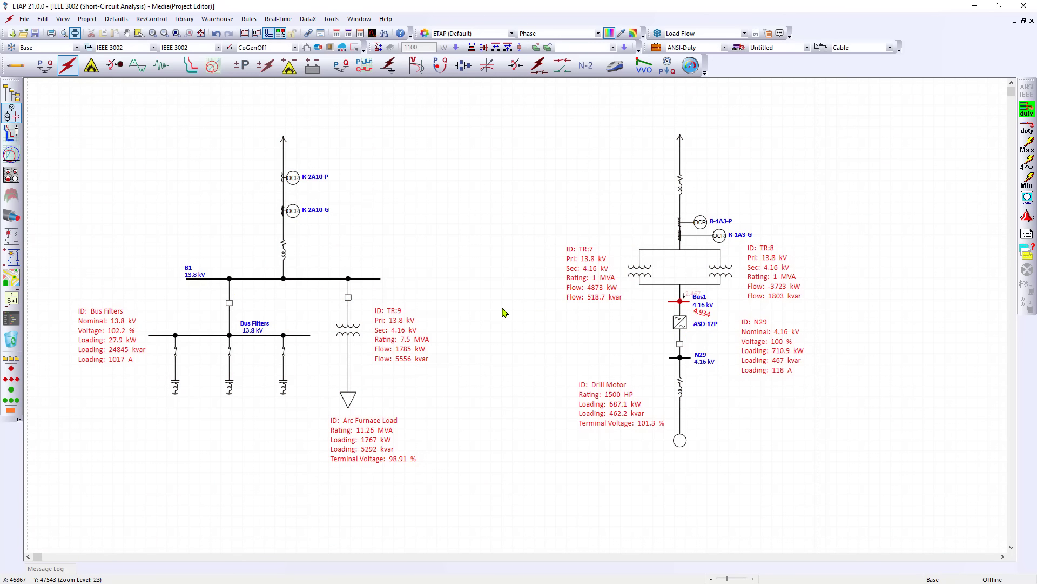
scroll(511, 313, down, 1)
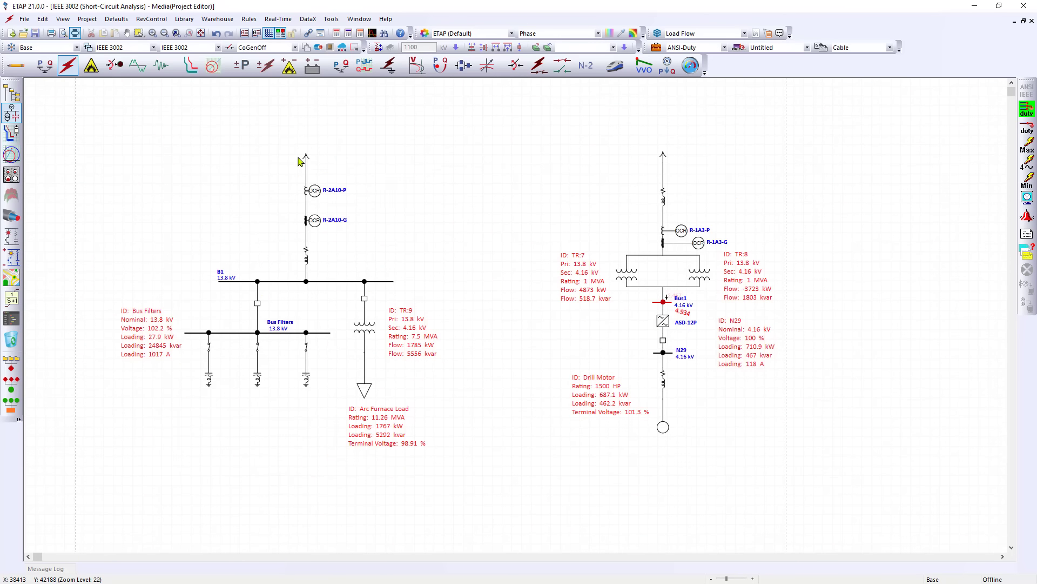
Step: Examine the paper size options in the print setup and accept Microsoft Print to PDF with Letter paper in portrait orientation
click(24, 19)
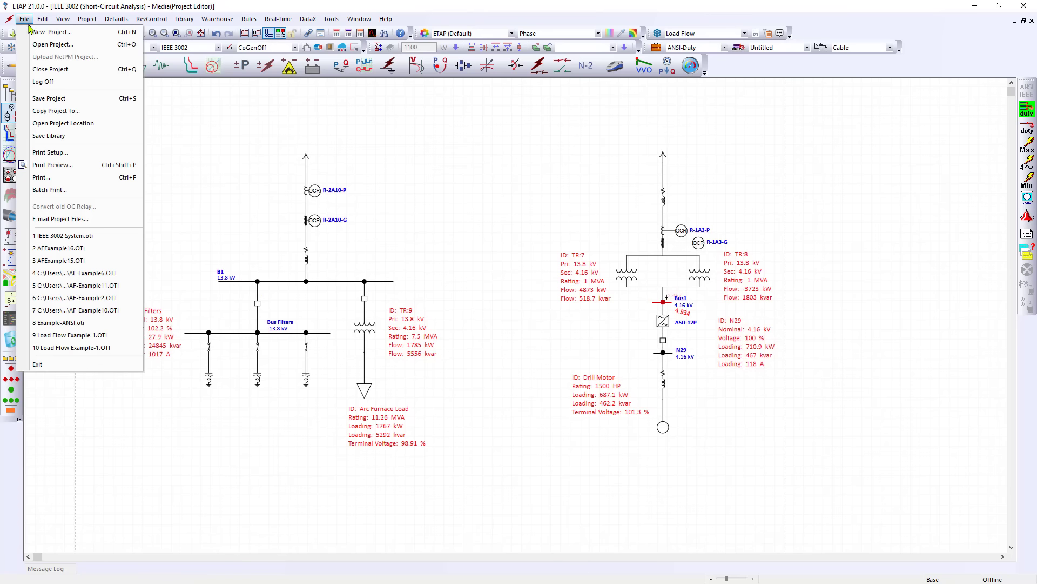
click(45, 153)
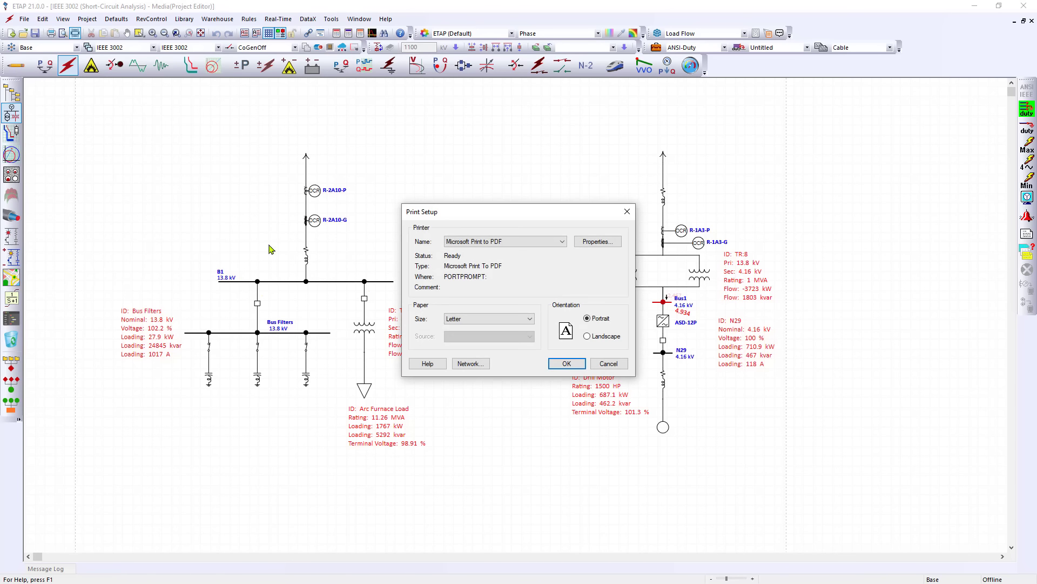
click(517, 319)
click(518, 320)
click(567, 363)
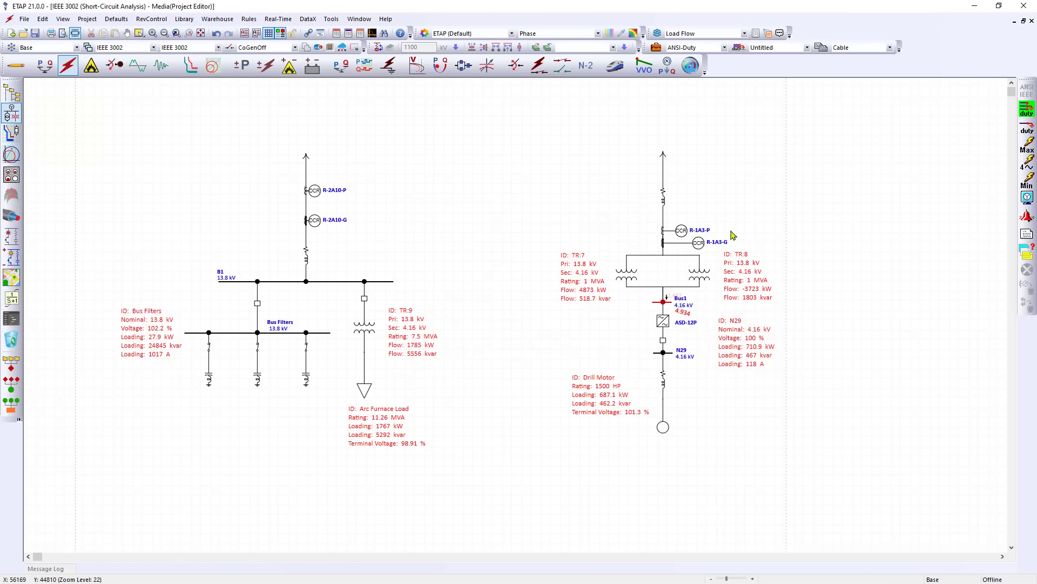
scroll(349, 171, up, 1)
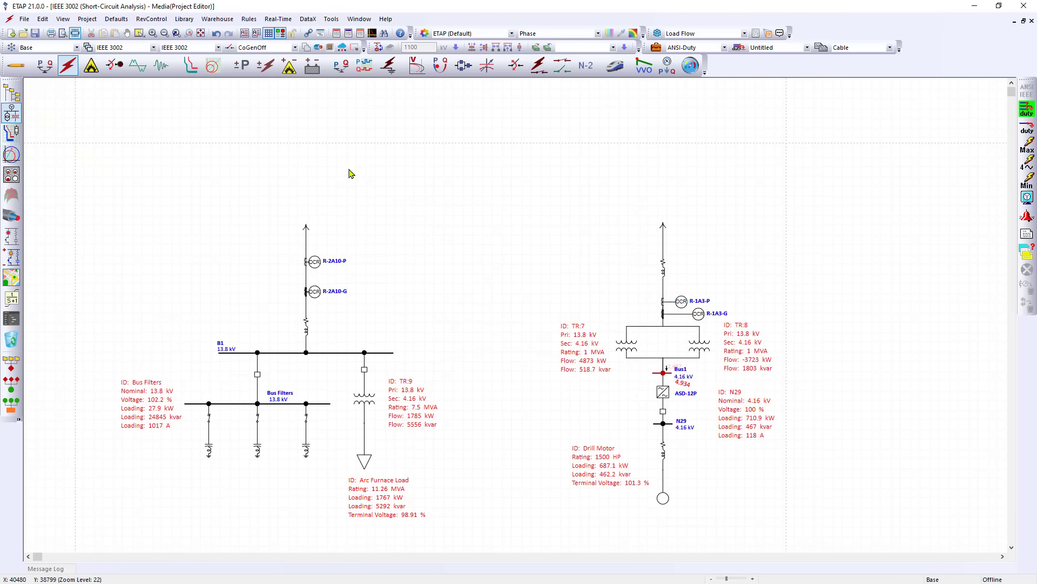
scroll(354, 176, down, 2)
scroll(354, 180, up, 2)
scroll(530, 427, down, 1)
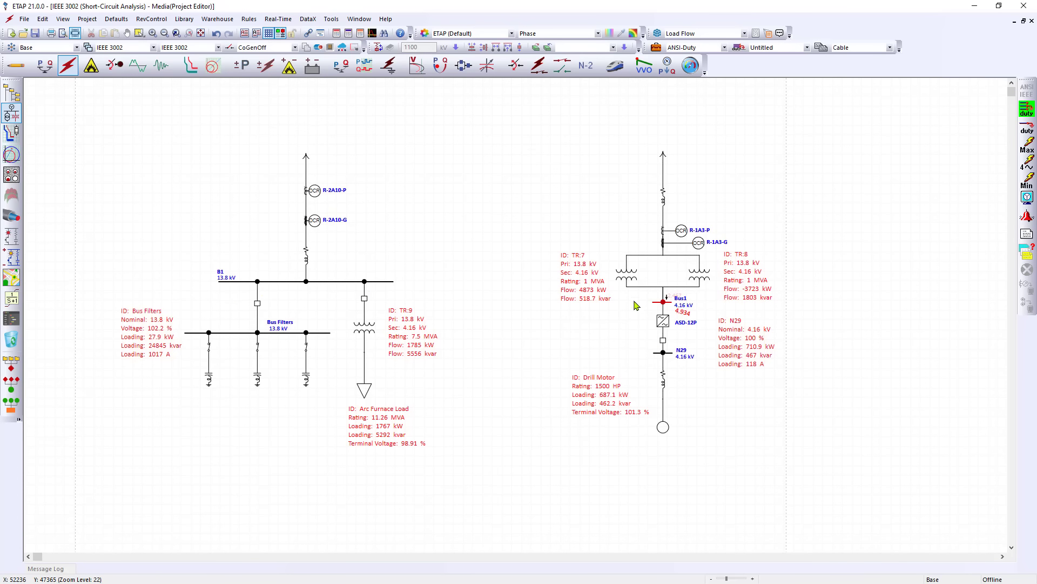